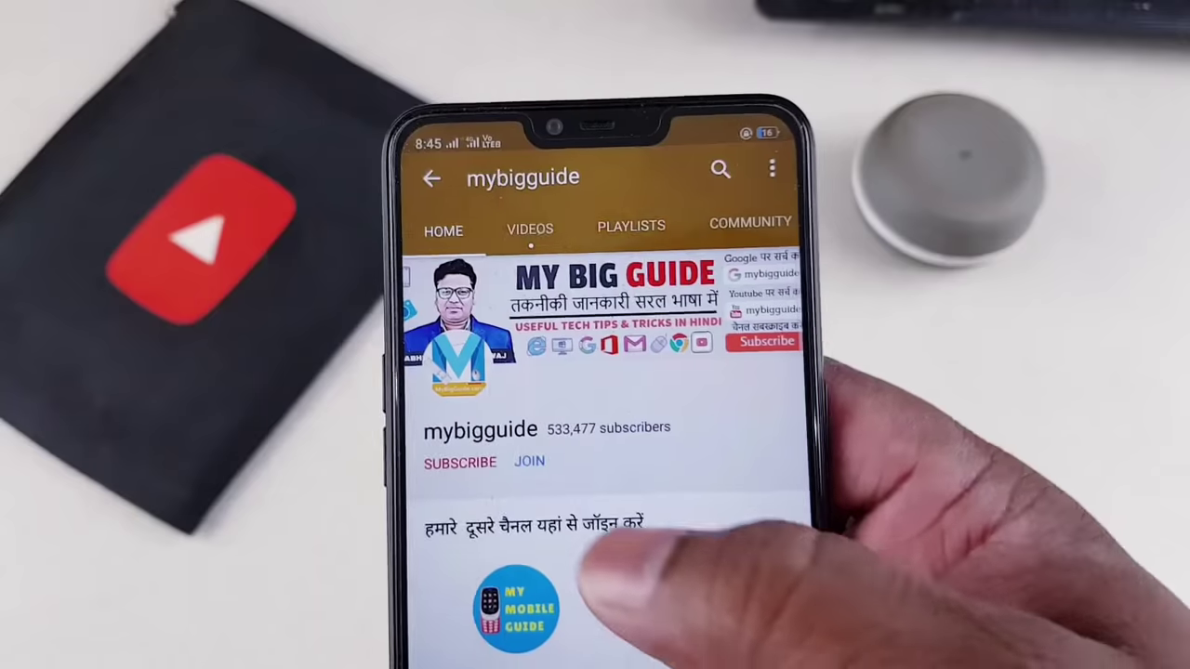
Subscribe to the mybigguide channel with notifications set to All
{"action": "left_click", "coordinate": [470, 470]}
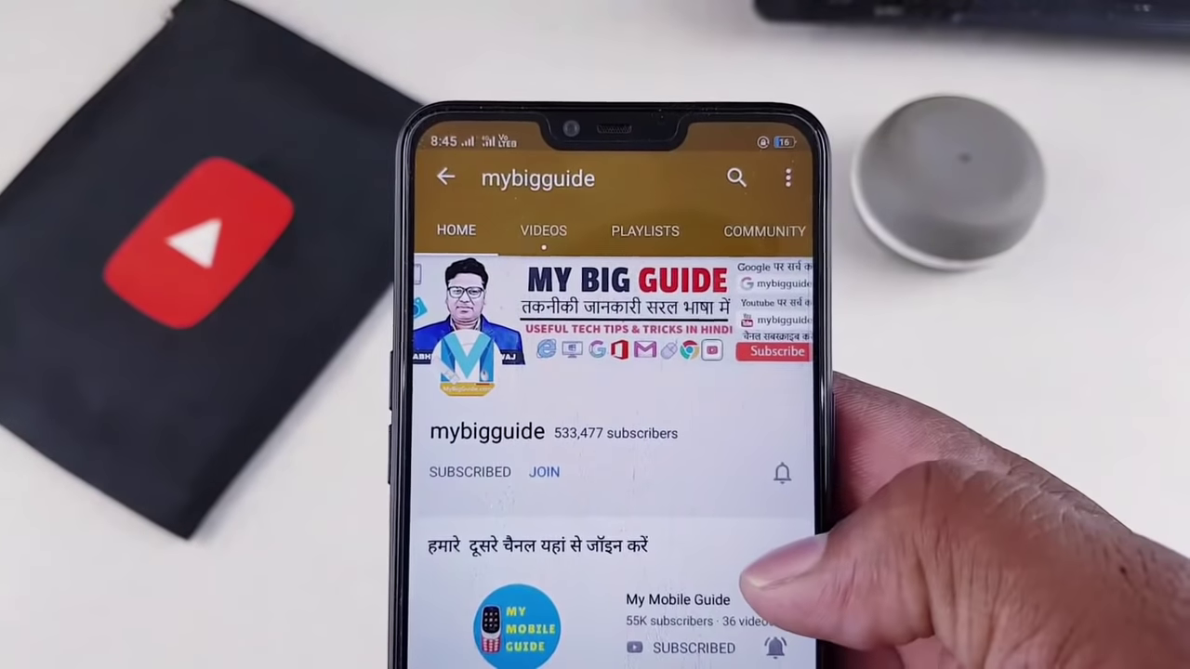
{"action": "left_click", "coordinate": [785, 465]}
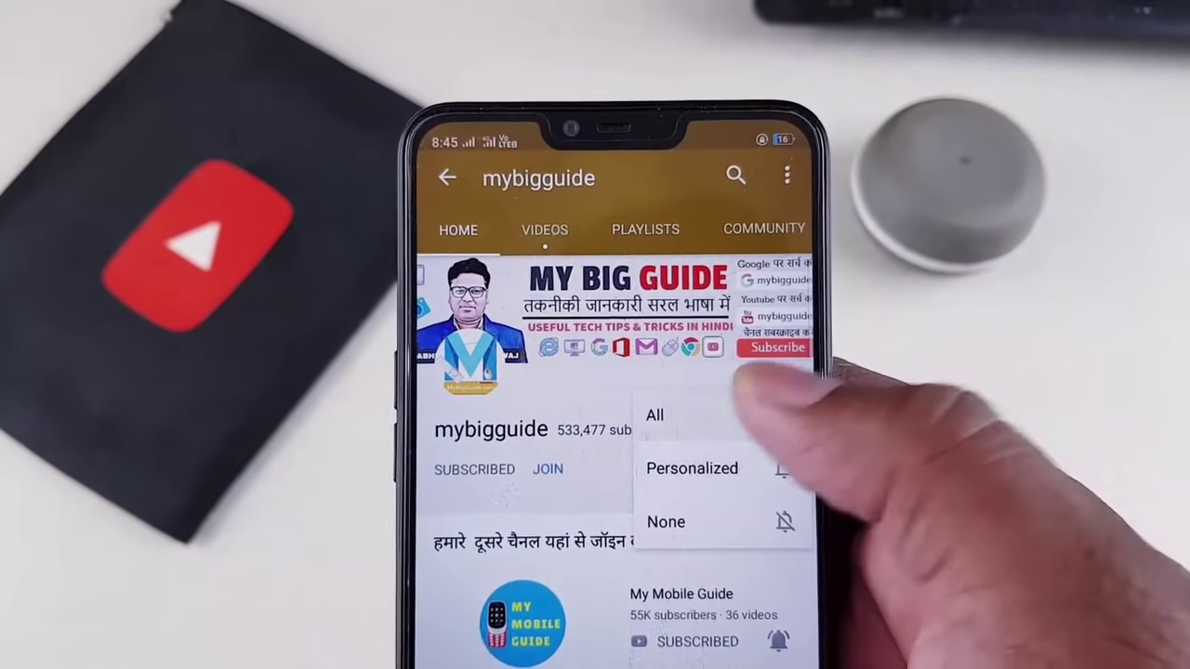
{"action": "left_click", "coordinate": [786, 410]}
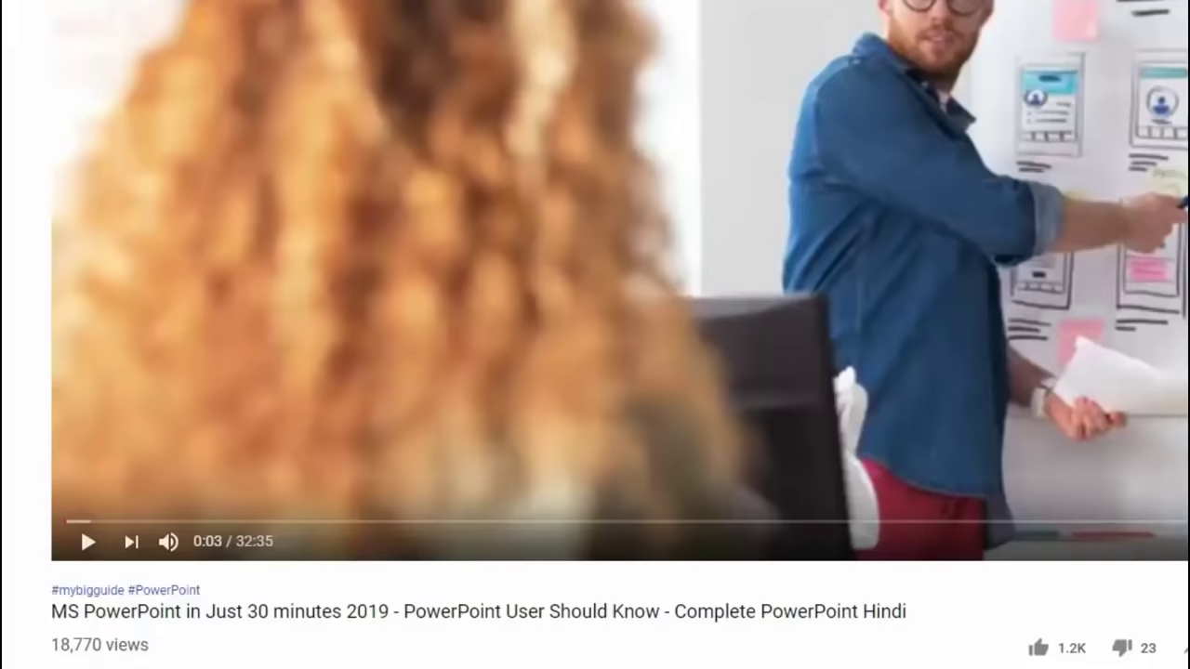
Expand the video description and scroll down to its playlist links
{"action": "scroll", "coordinate": [905, 451], "scroll_direction": "down", "scroll_amount": 5}
{"action": "left_click", "coordinate": [172, 318]}
{"action": "scroll", "coordinate": [56, 377], "scroll_direction": "down", "scroll_amount": 3}
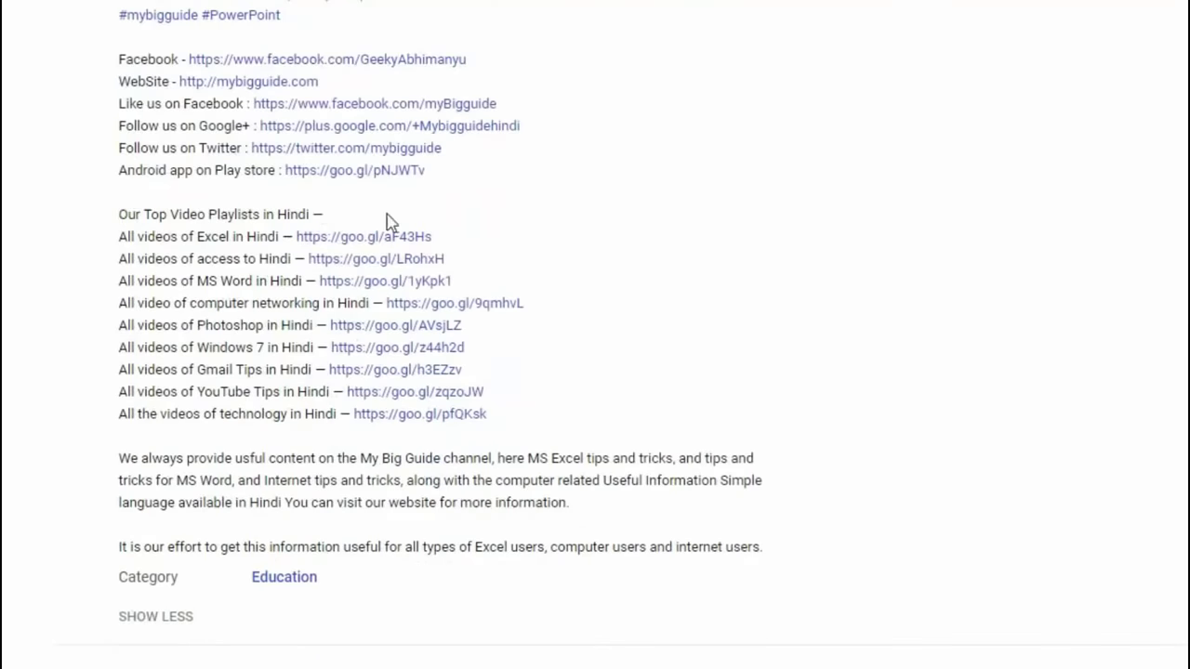
{"action": "scroll", "coordinate": [140, 450], "scroll_direction": "down", "scroll_amount": 2}
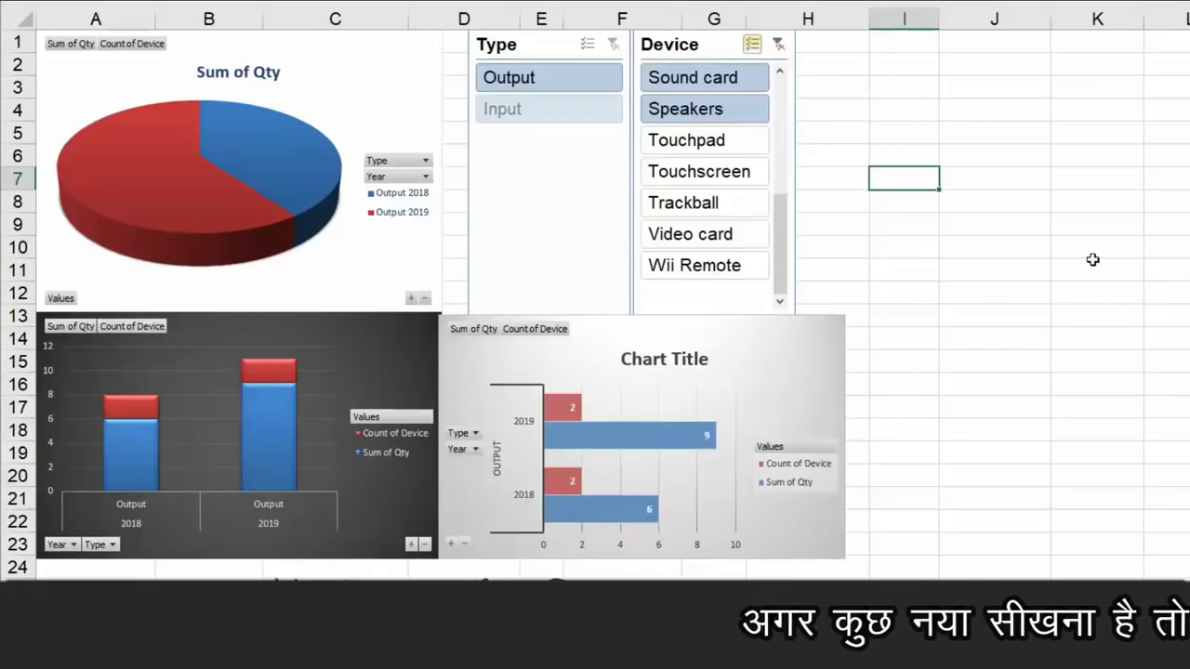
Filter the charts by LCD, LED, Sound card, Speakers and Printer in turn, then LCD, LED and Printer together
{"action": "left_click", "coordinate": [600, 188]}
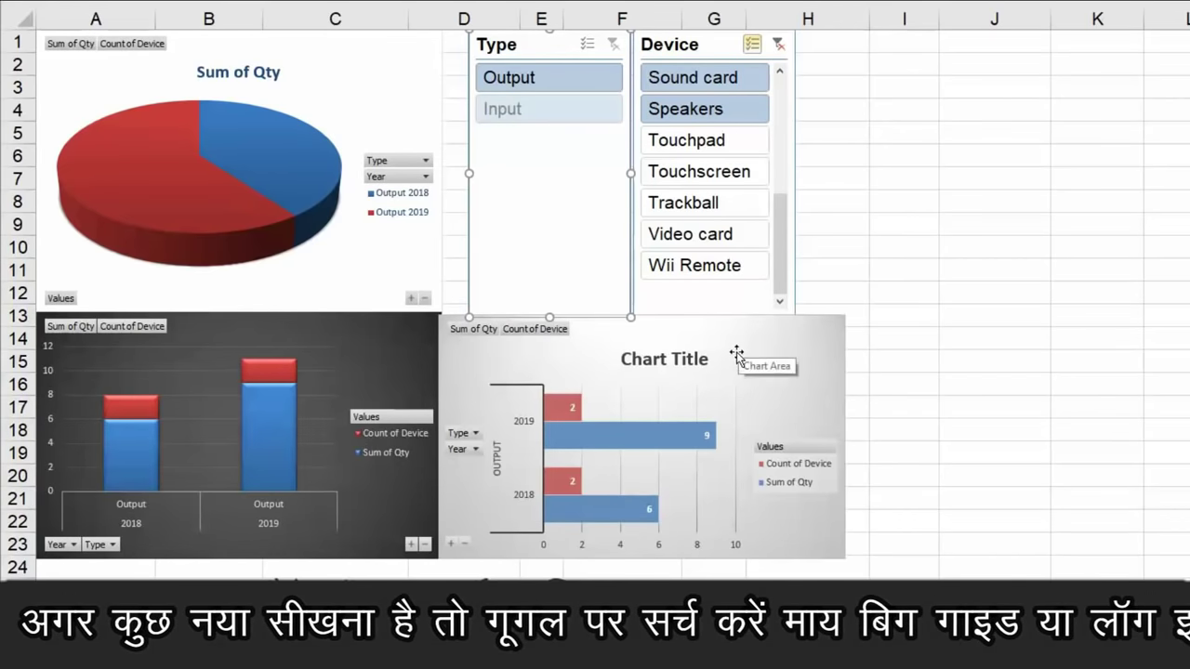
{"action": "left_click", "coordinate": [708, 80]}
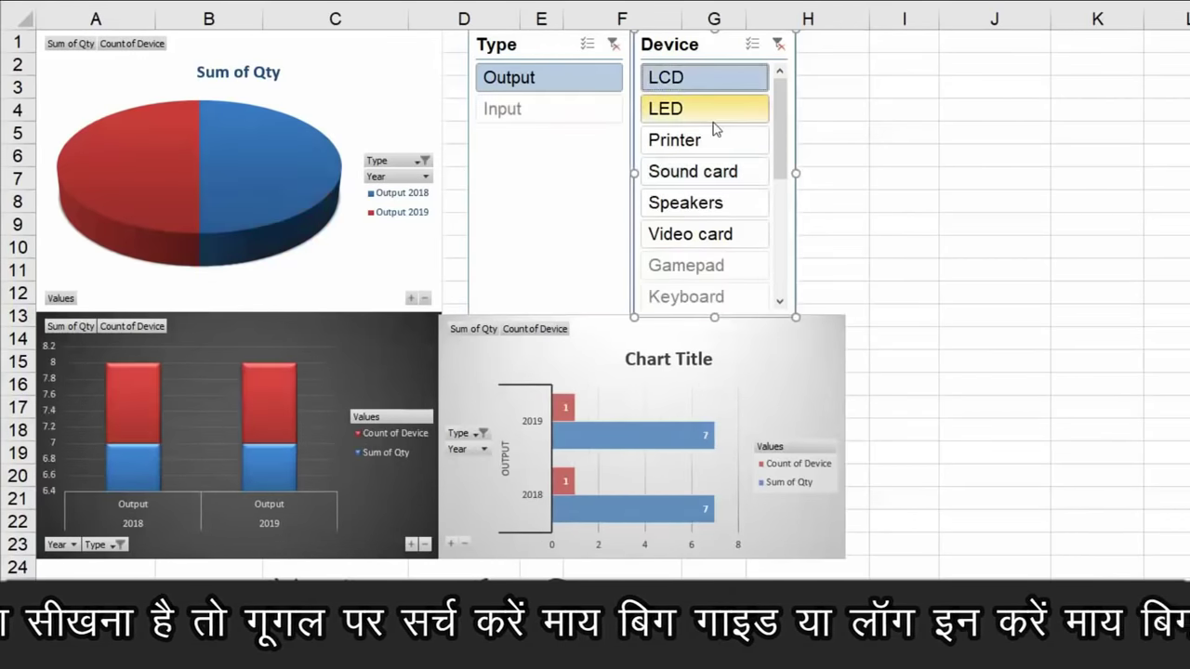
{"action": "left_click", "coordinate": [713, 116]}
{"action": "left_click", "coordinate": [711, 181]}
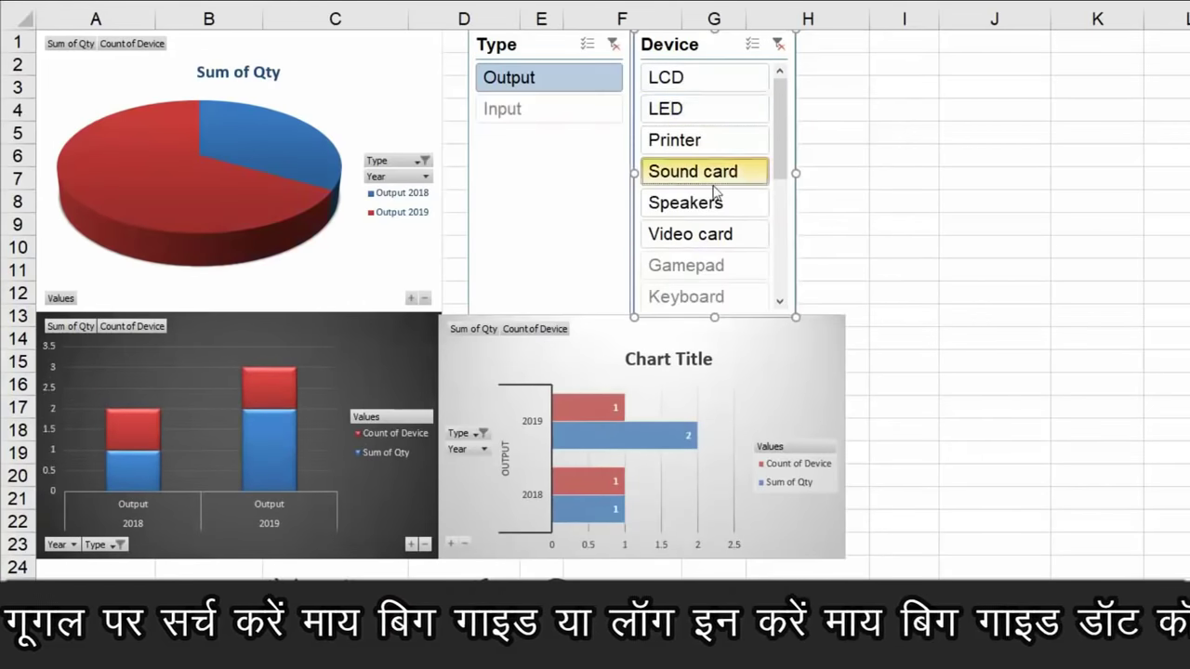
{"action": "left_click", "coordinate": [710, 78]}
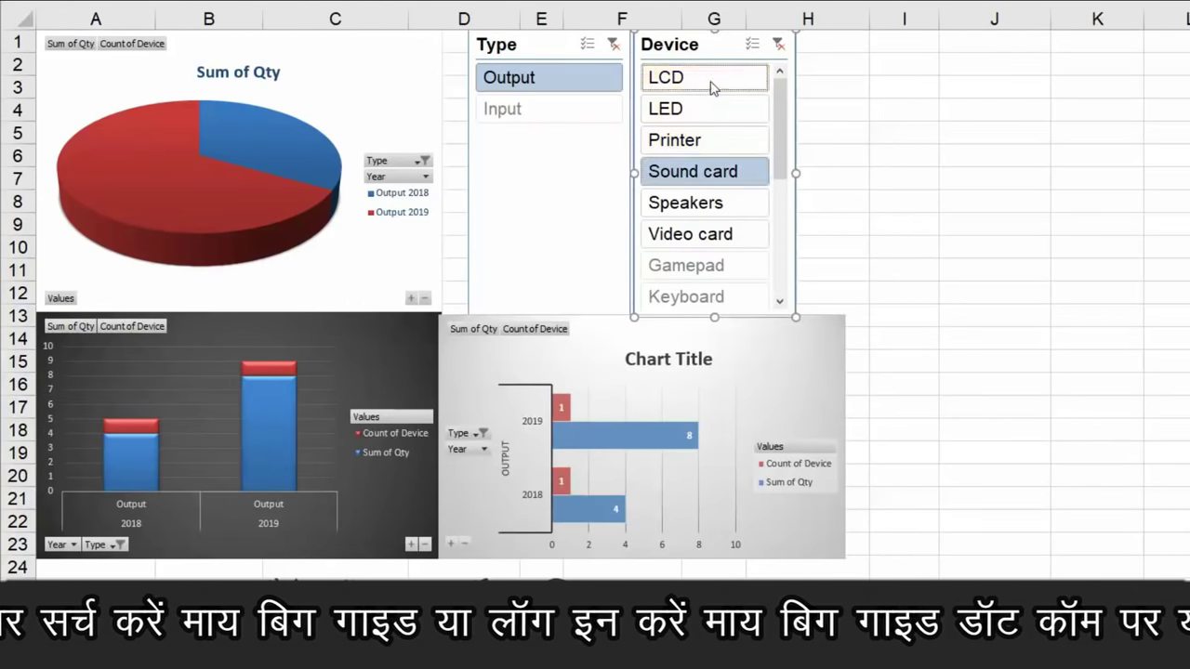
{"action": "left_click", "coordinate": [711, 212]}
{"action": "left_click", "coordinate": [709, 140]}
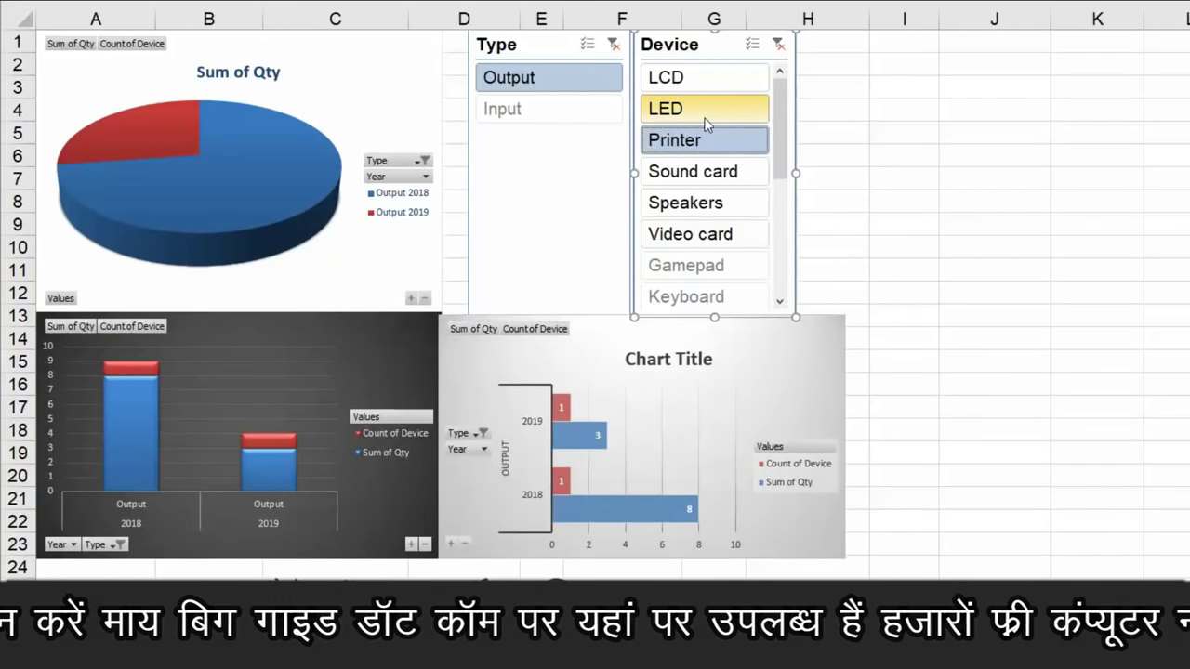
{"action": "left_click", "coordinate": [700, 82]}
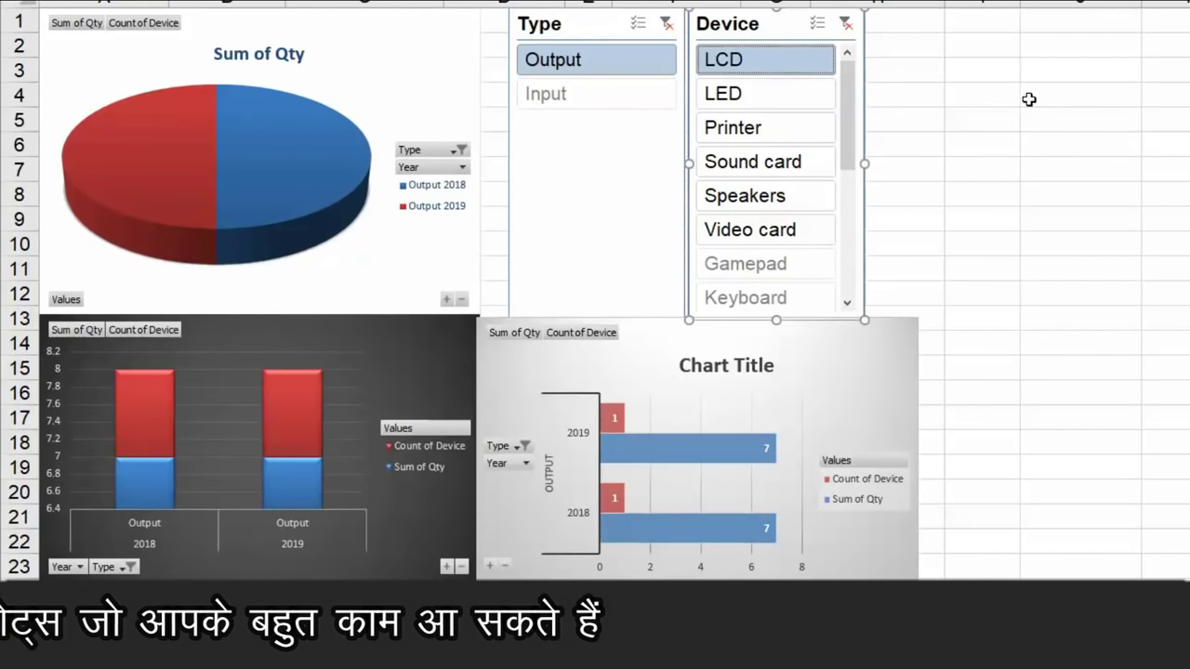
{"action": "left_click", "coordinate": [782, 97], "text": "ctrl"}
{"action": "left_click", "coordinate": [765, 128], "text": "ctrl"}
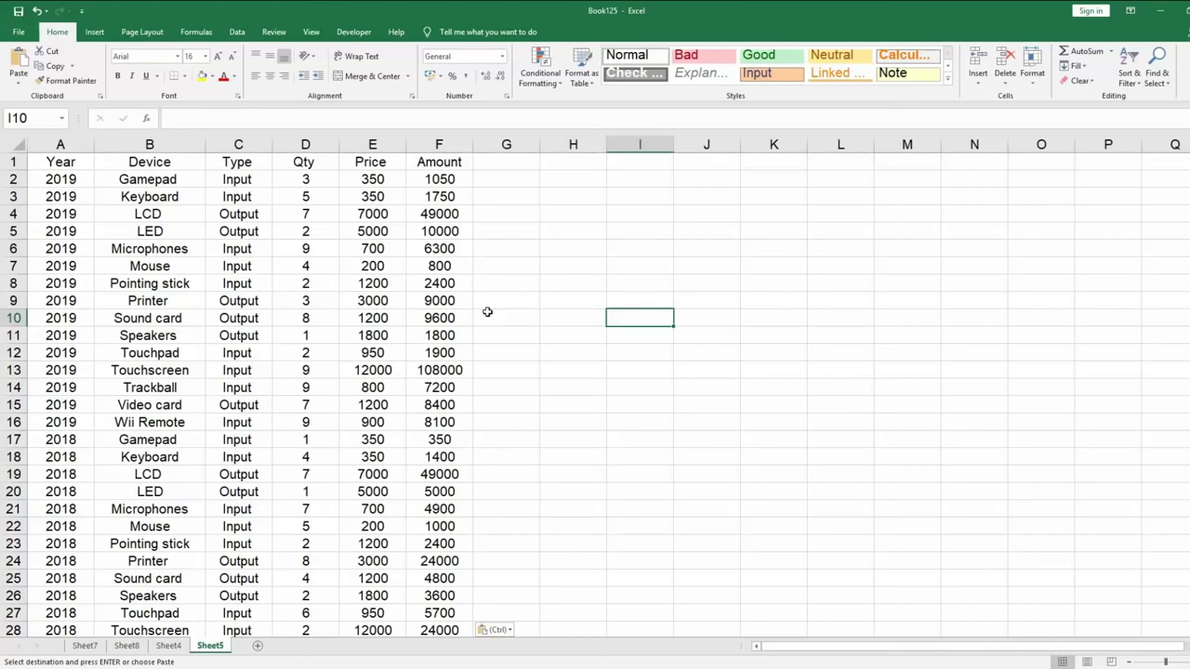
Select the data range A1:F31 and create a pivot table from it on a new worksheet
{"action": "left_click", "coordinate": [560, 303]}
{"action": "left_click", "coordinate": [54, 163]}
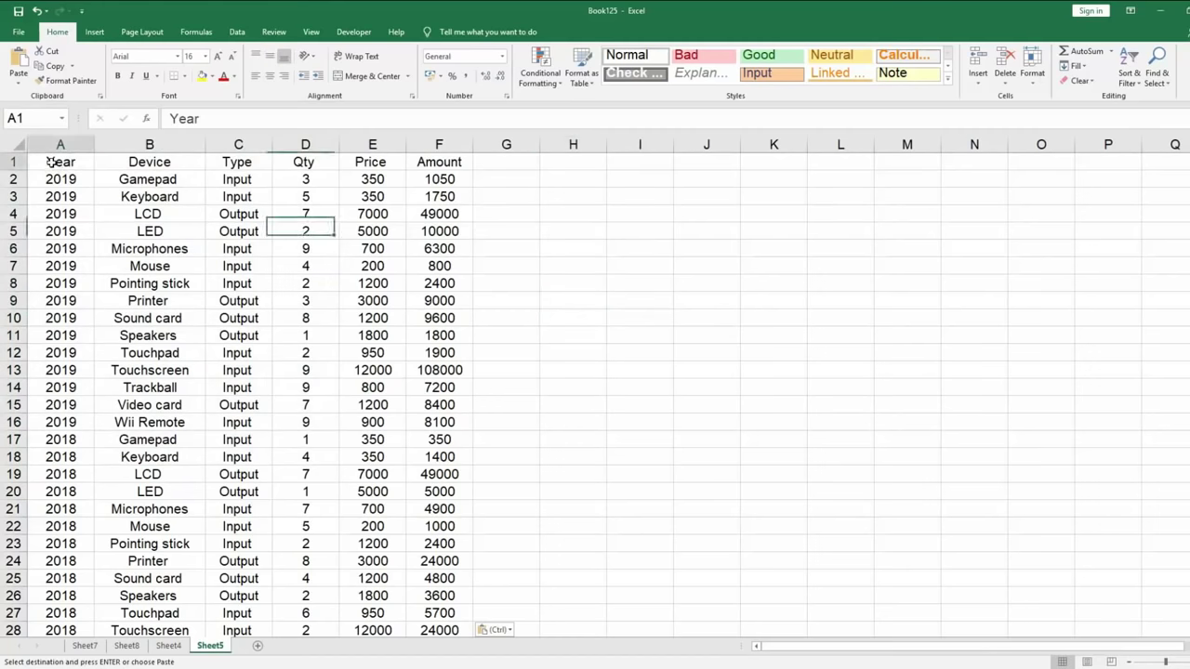
{"action": "mouse_move", "coordinate": [63, 163]}
{"action": "left_mouse_down"}
{"action": "mouse_move", "coordinate": [435, 613]}
{"action": "mouse_move", "coordinate": [436, 595]}
{"action": "left_mouse_up"}
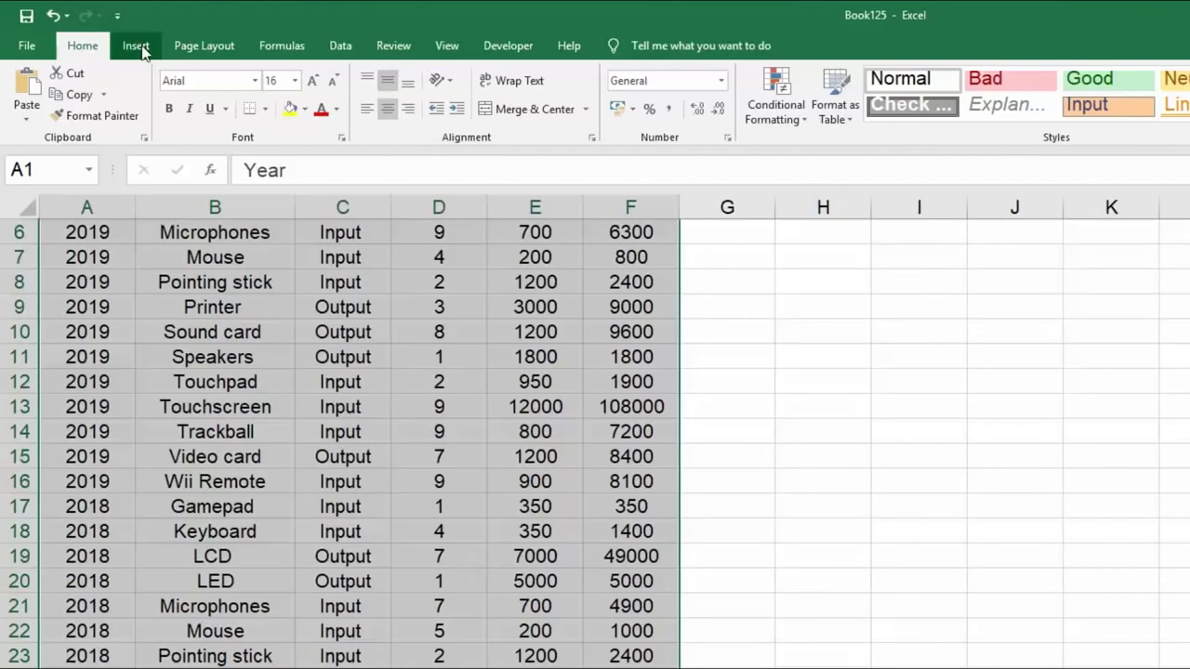
{"action": "left_click", "coordinate": [95, 31]}
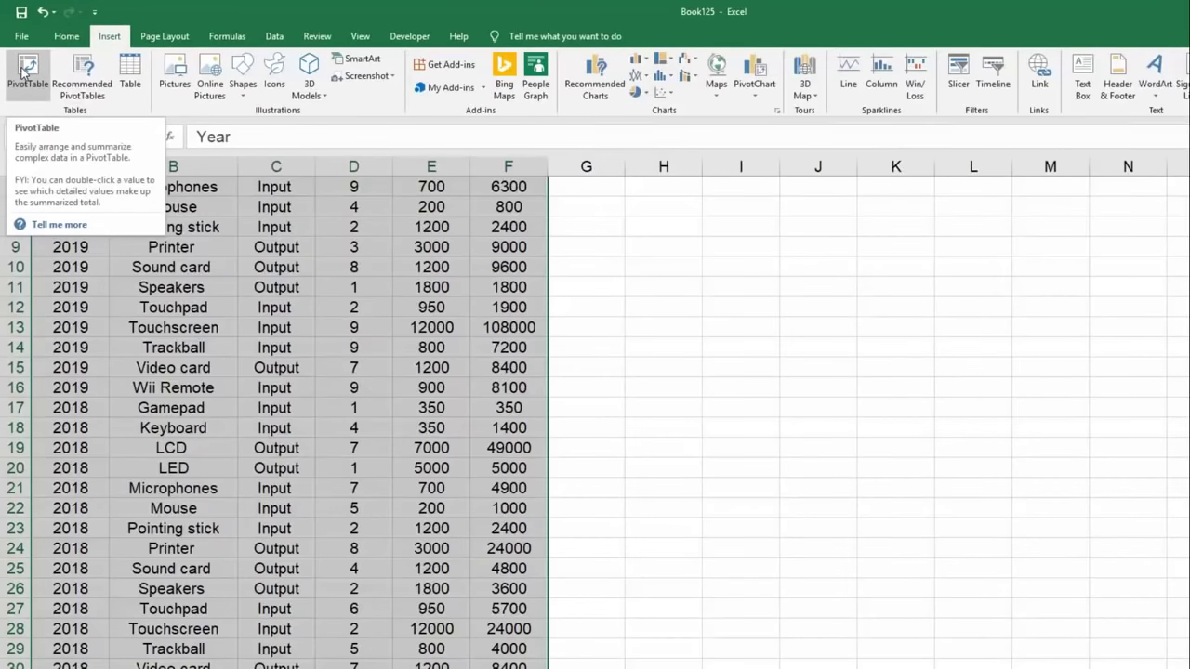
{"action": "left_click", "coordinate": [30, 87]}
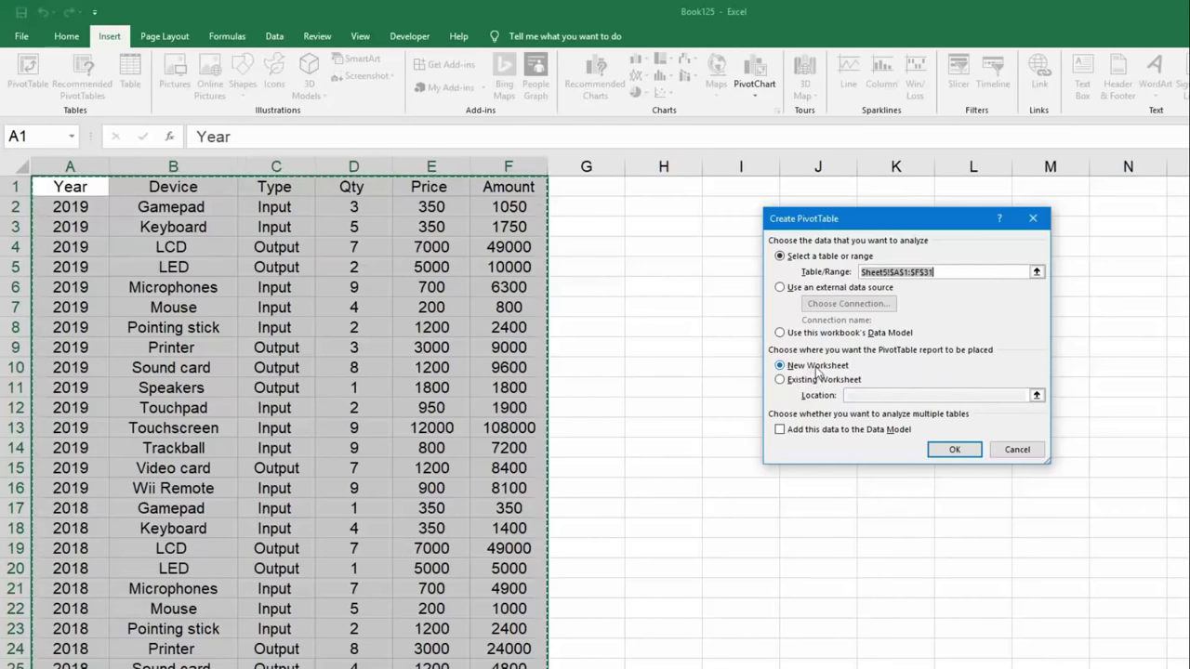
{"action": "left_click", "coordinate": [963, 452]}
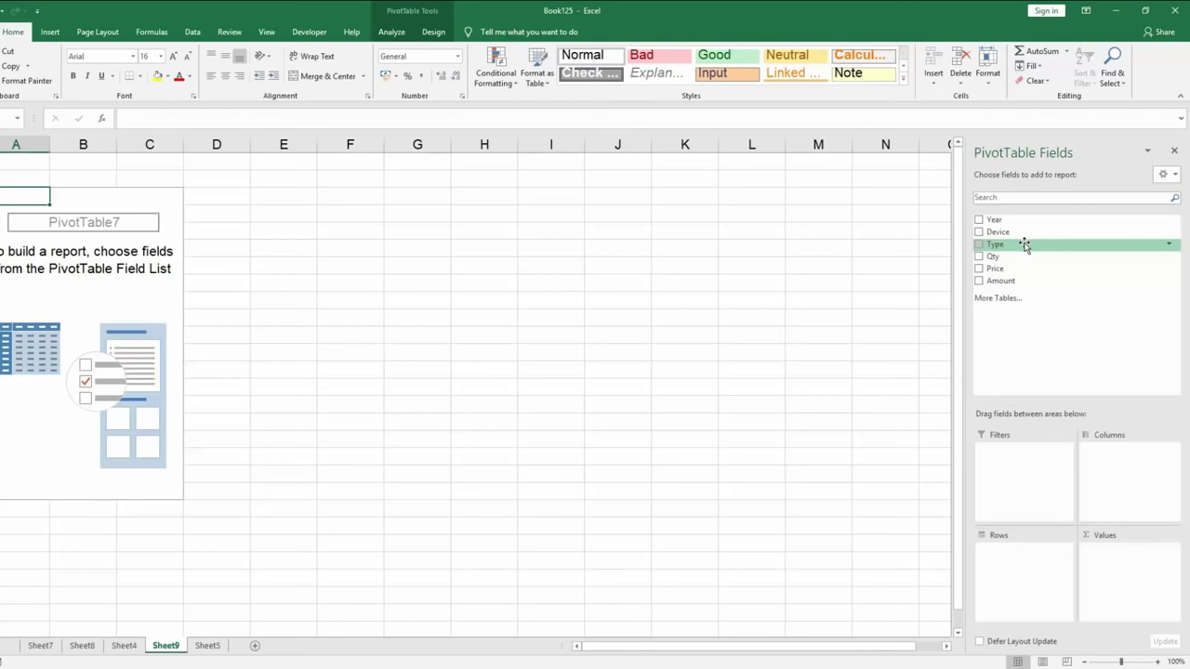
Put Type and Year in the pivot rows, with Count of Device and Sum of Qty as values
{"action": "left_click_drag", "start_coordinate": [1024, 244], "coordinate": [1030, 558]}
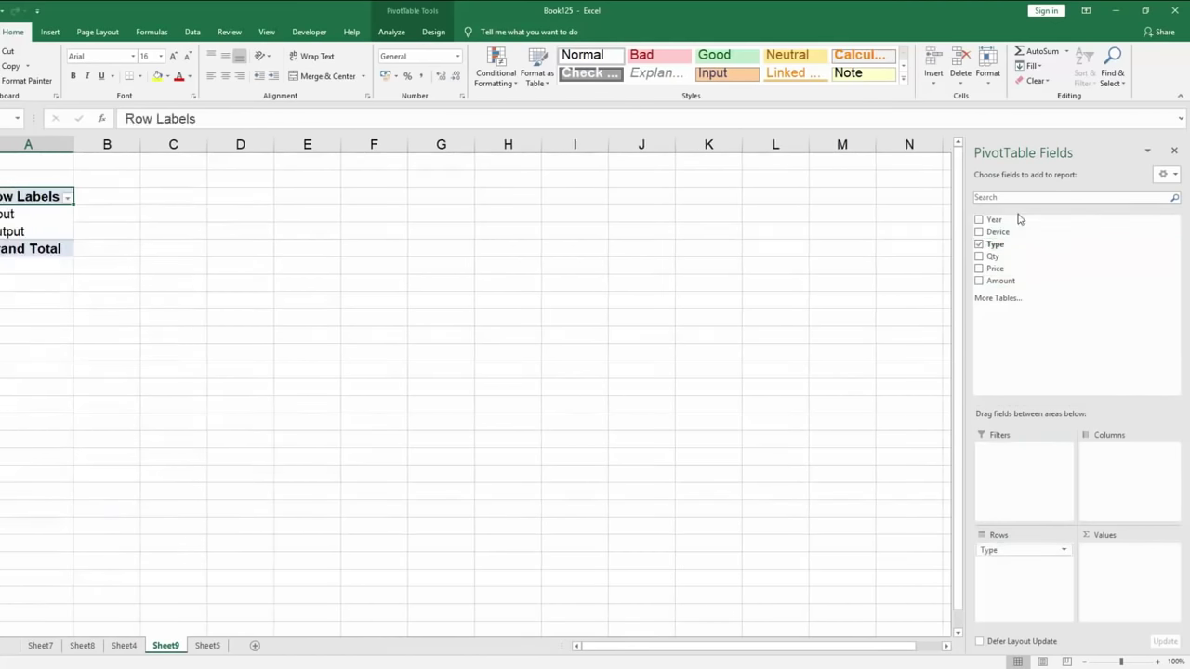
{"action": "left_click_drag", "start_coordinate": [1018, 218], "coordinate": [1031, 563]}
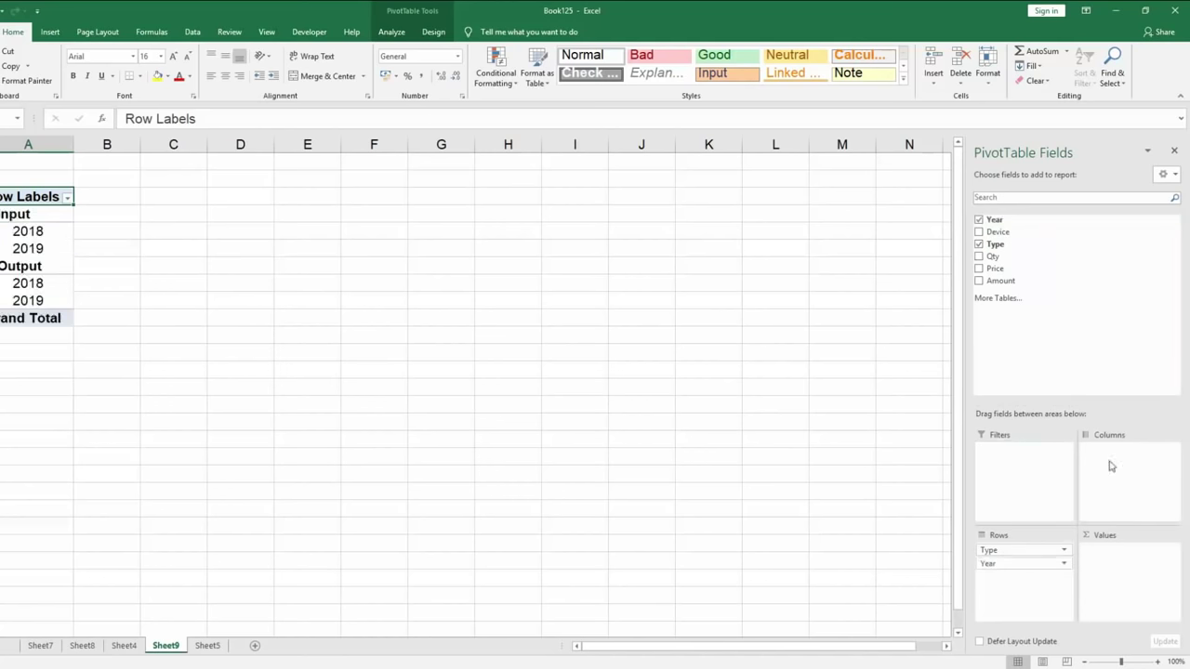
{"action": "left_click_drag", "start_coordinate": [998, 231], "coordinate": [1136, 562]}
{"action": "left_click_drag", "start_coordinate": [1000, 257], "coordinate": [1142, 563]}
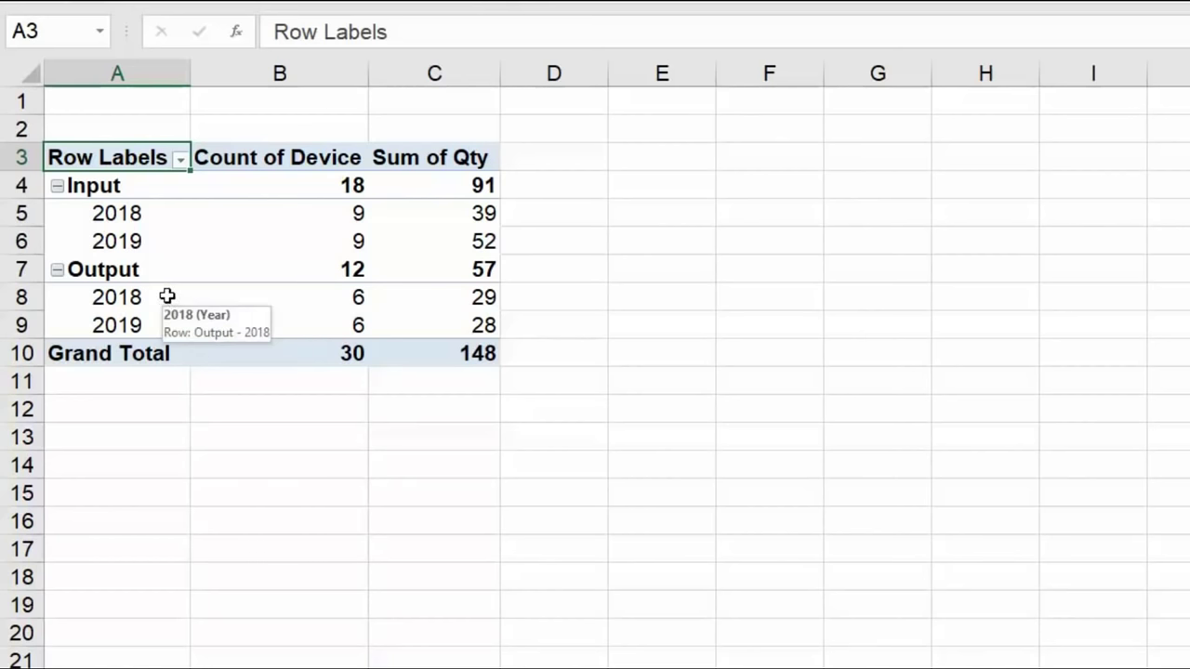
Insert a pie pivot chart of Count of Device and move it below the pivot table
{"action": "left_click_drag", "start_coordinate": [87, 157], "coordinate": [440, 353]}
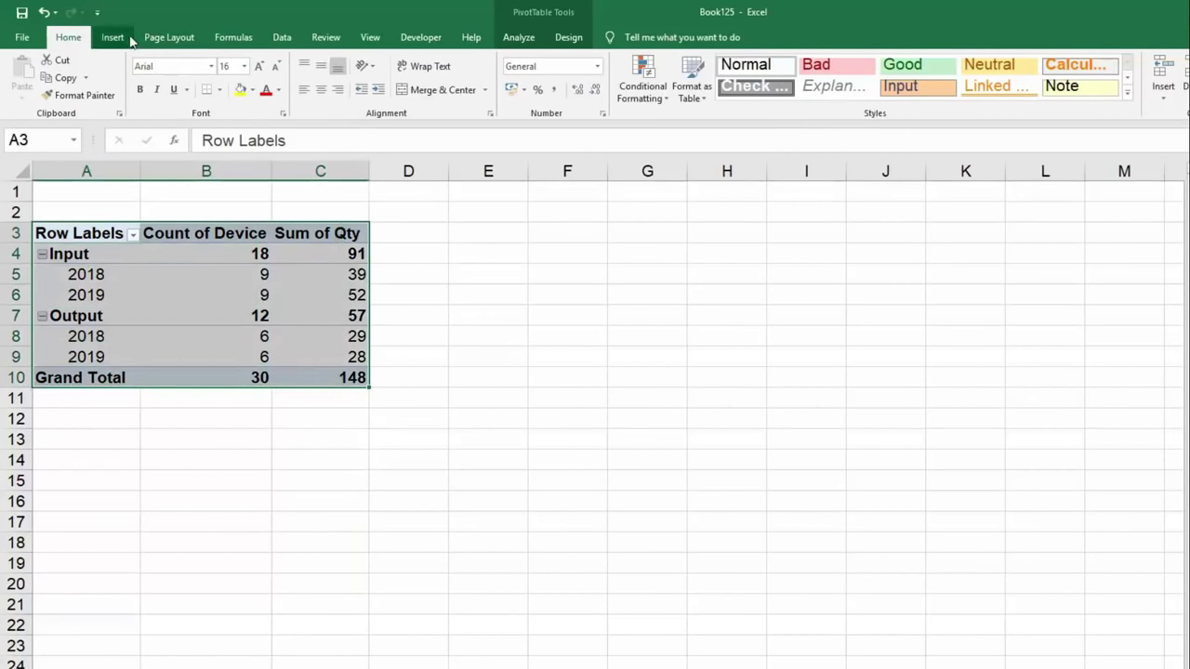
{"action": "left_click", "coordinate": [126, 38]}
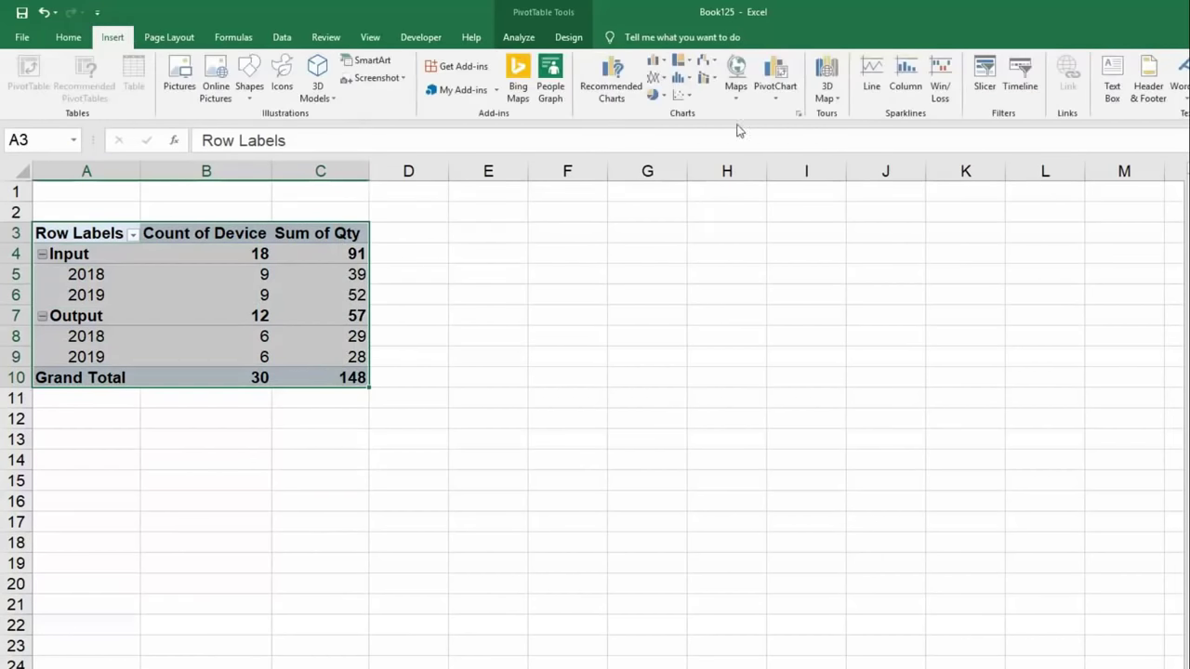
{"action": "left_click", "coordinate": [782, 97]}
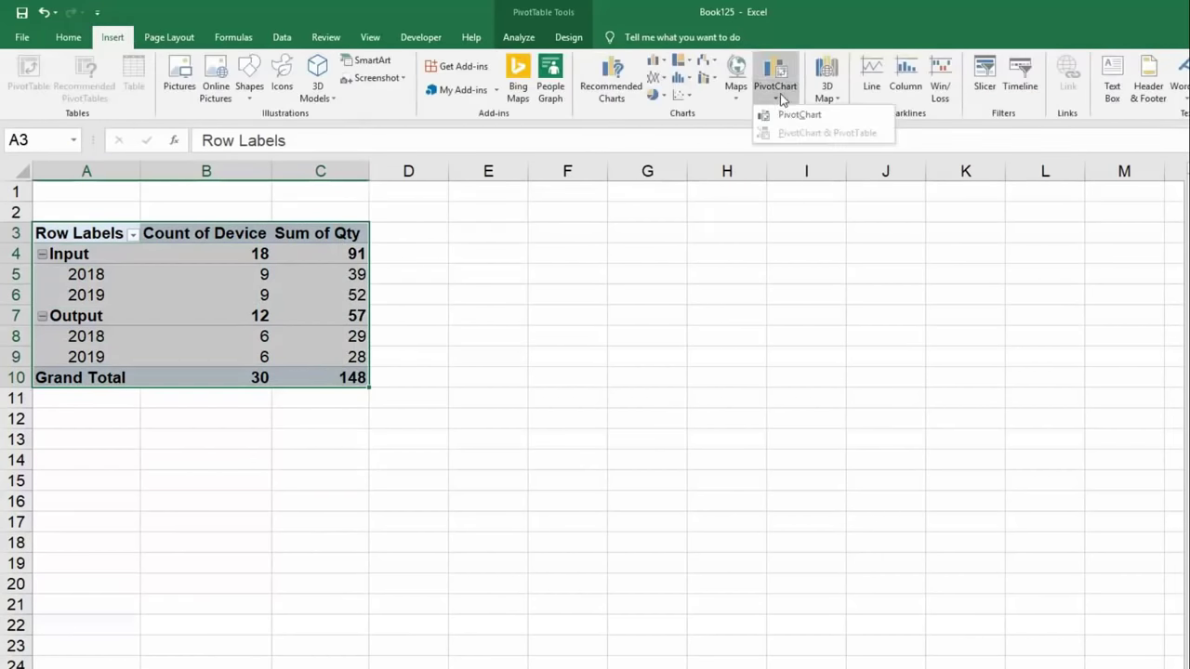
{"action": "left_click", "coordinate": [822, 118]}
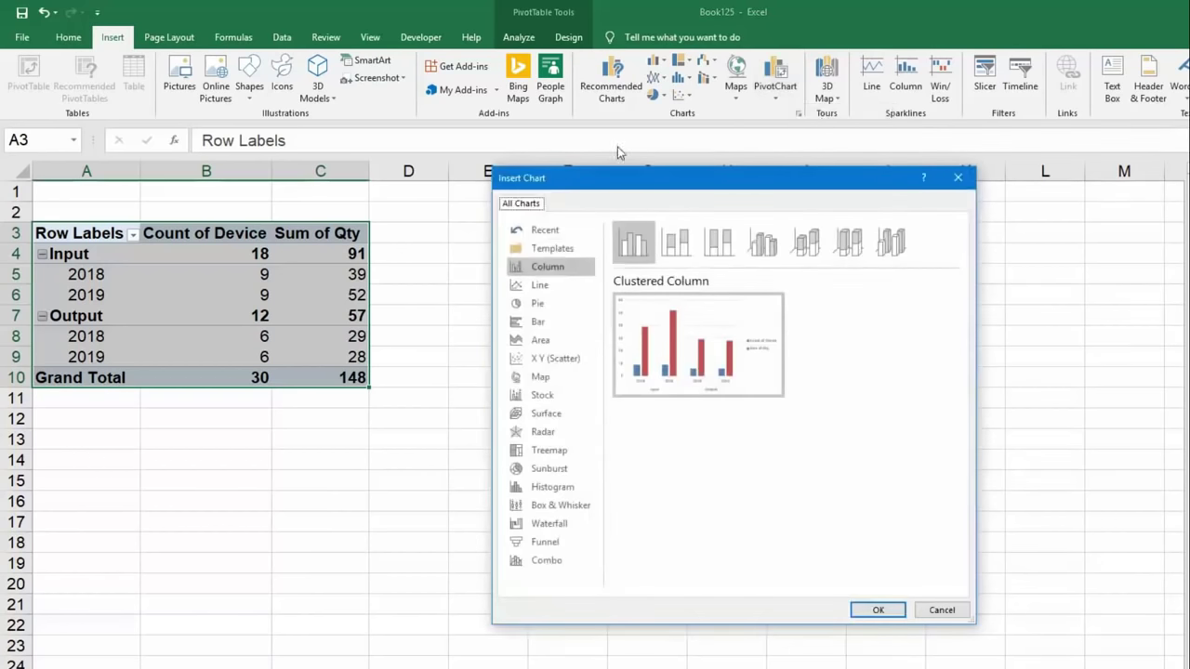
{"action": "left_click", "coordinate": [577, 287]}
{"action": "left_click", "coordinate": [577, 304]}
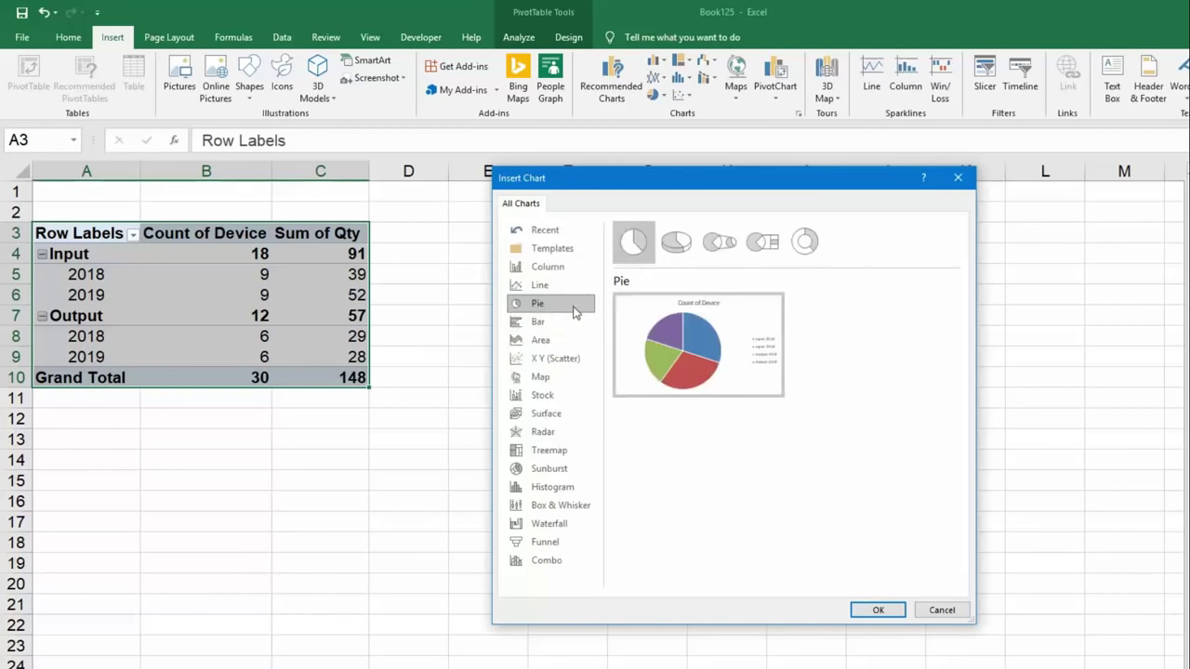
{"action": "left_click", "coordinate": [878, 611]}
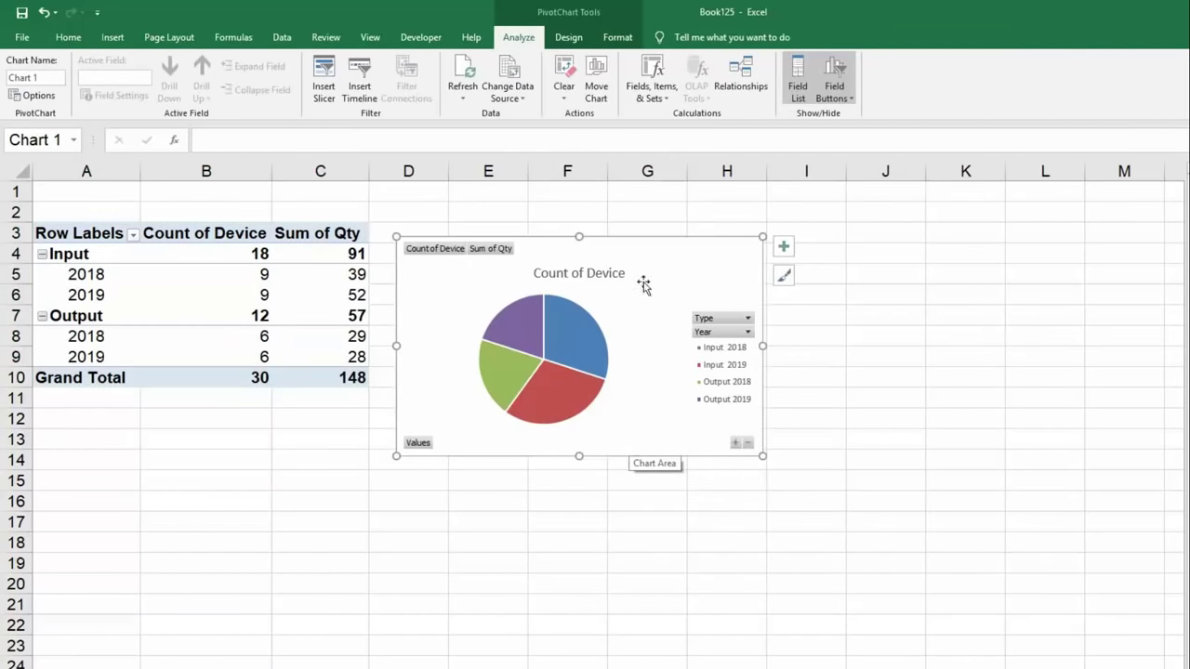
{"action": "left_click_drag", "start_coordinate": [657, 258], "coordinate": [294, 423]}
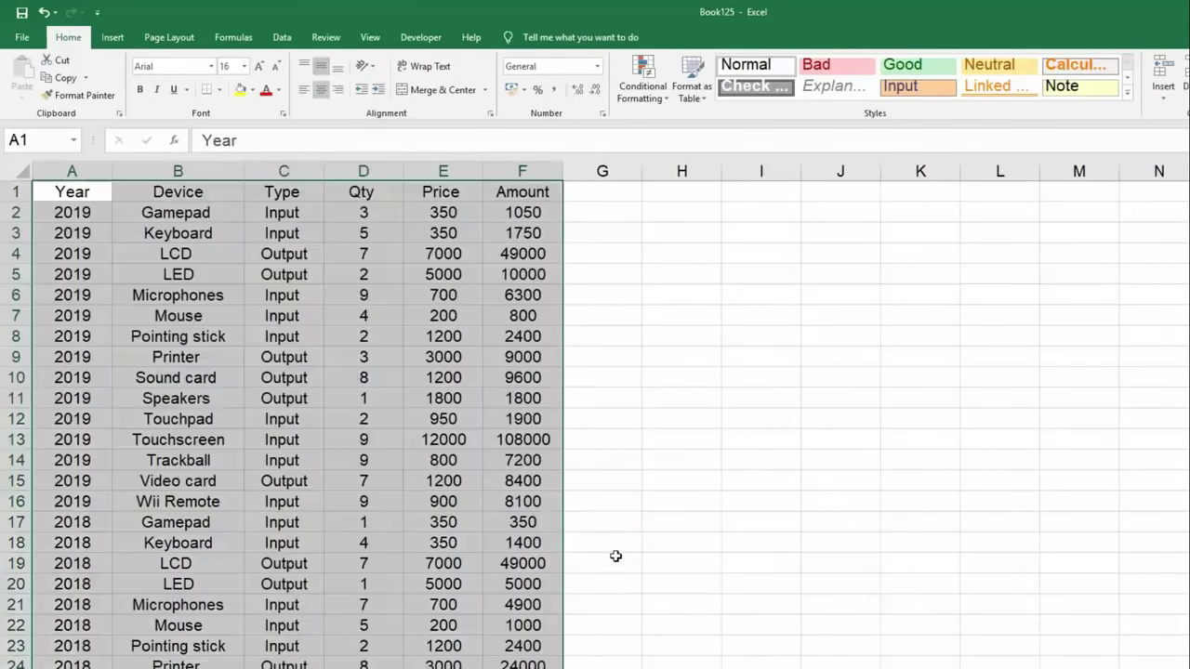
Select the Year-to-Amount data table and create a pivot table on a new worksheet
{"action": "left_click", "coordinate": [662, 523]}
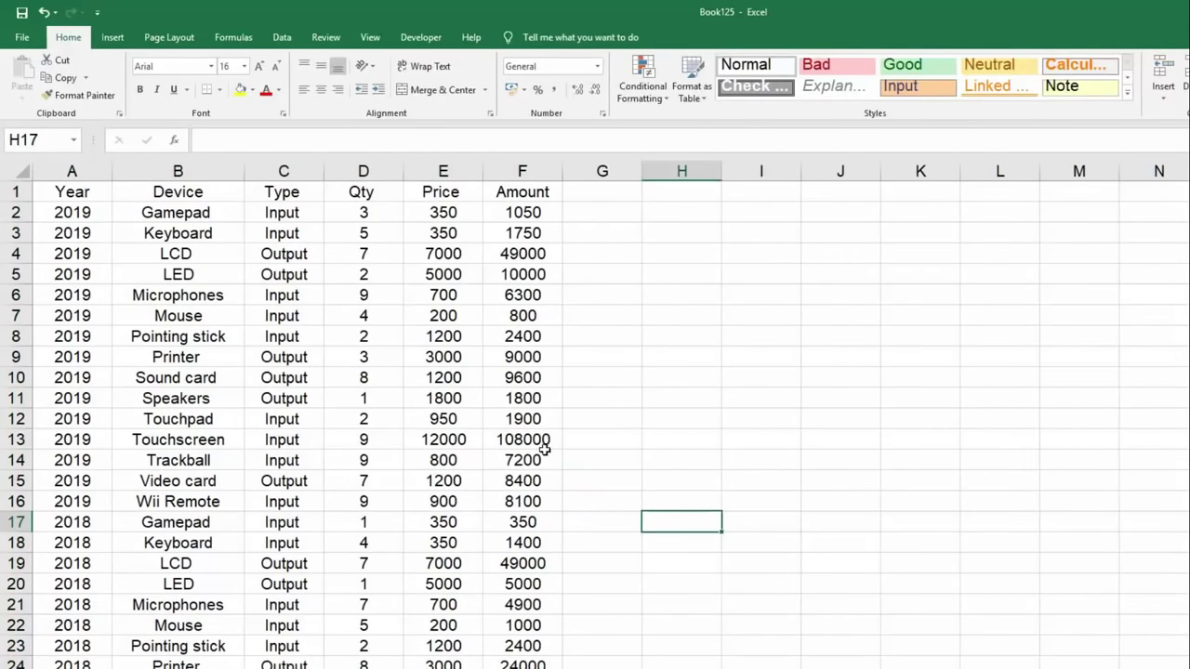
{"action": "mouse_move", "coordinate": [72, 195]}
{"action": "left_mouse_down"}
{"action": "mouse_move", "coordinate": [442, 666]}
{"action": "mouse_move", "coordinate": [514, 564]}
{"action": "left_mouse_up"}
{"action": "scroll", "coordinate": [514, 564], "scroll_direction": "up", "scroll_amount": 2}
{"action": "left_click", "coordinate": [112, 37]}
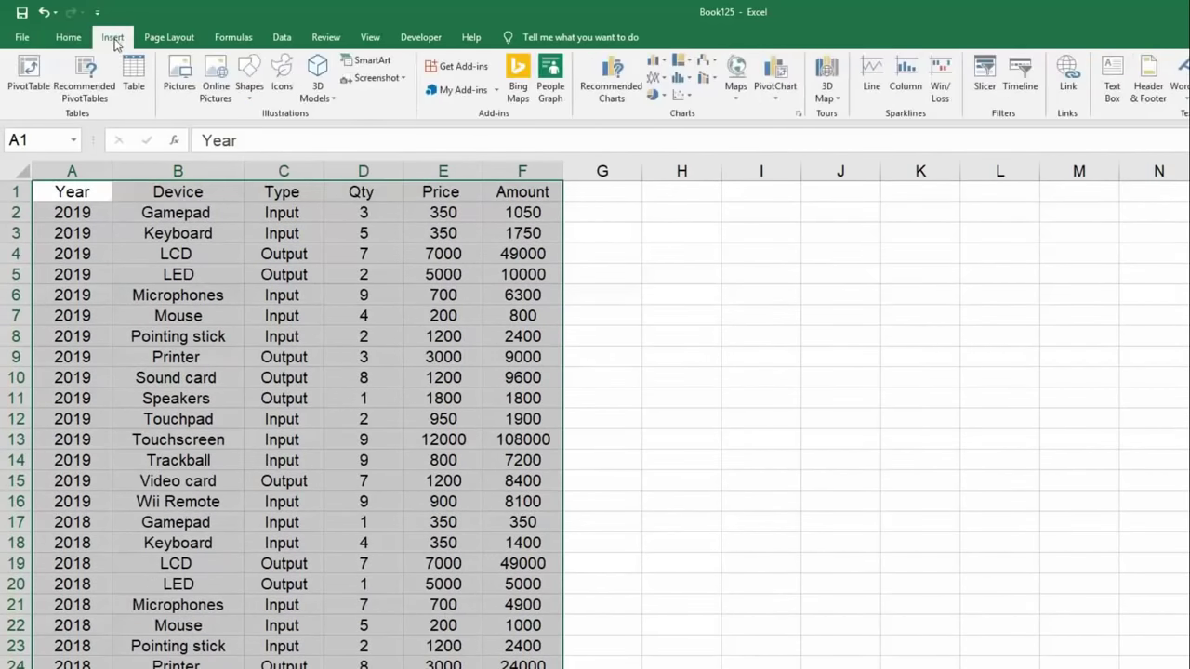
{"action": "left_click", "coordinate": [29, 75]}
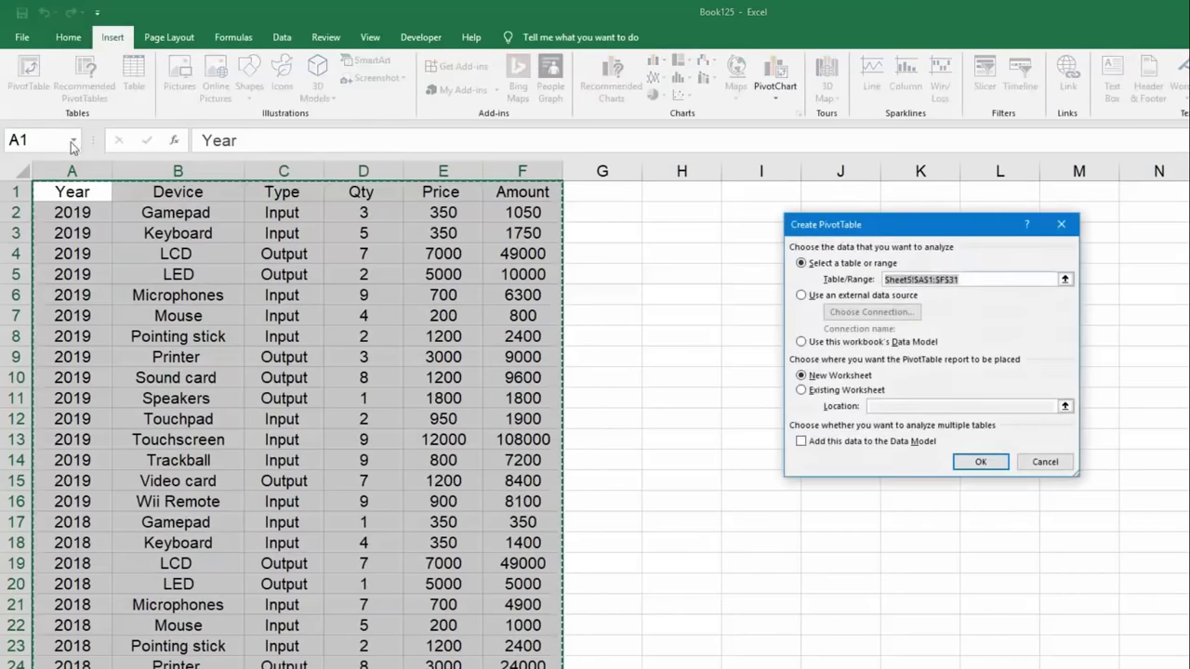
{"action": "left_click", "coordinate": [981, 462]}
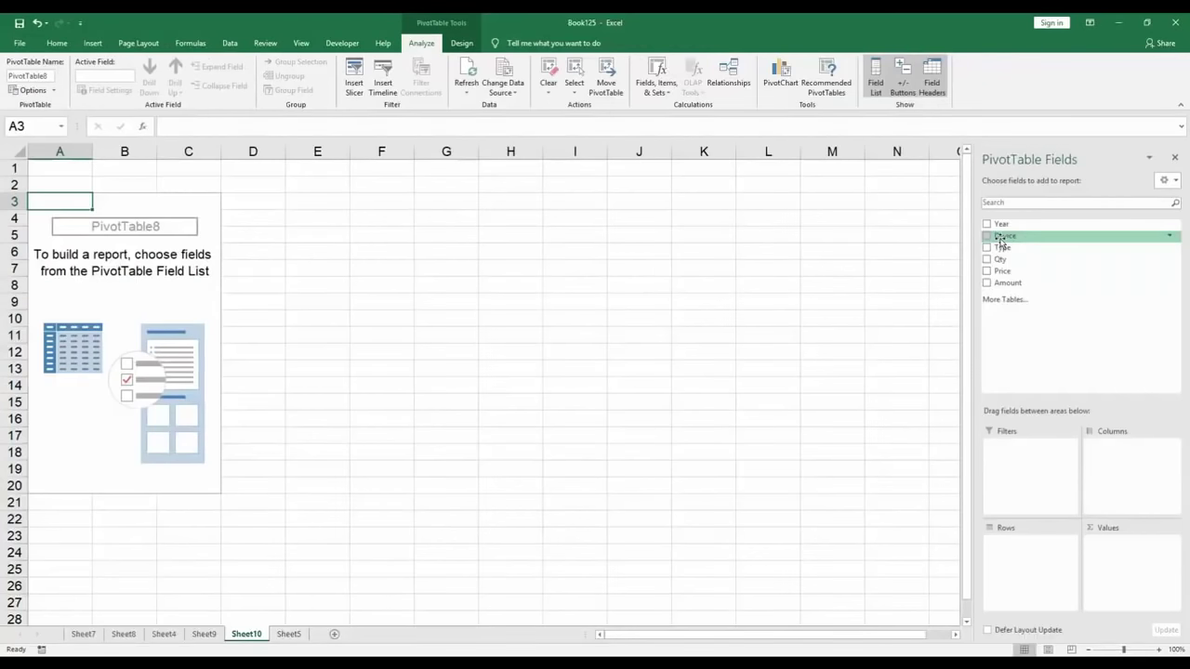
Add Type then Year to rows and Count of Device and Sum of Qty to values
{"action": "left_click_drag", "start_coordinate": [1001, 245], "coordinate": [1026, 530]}
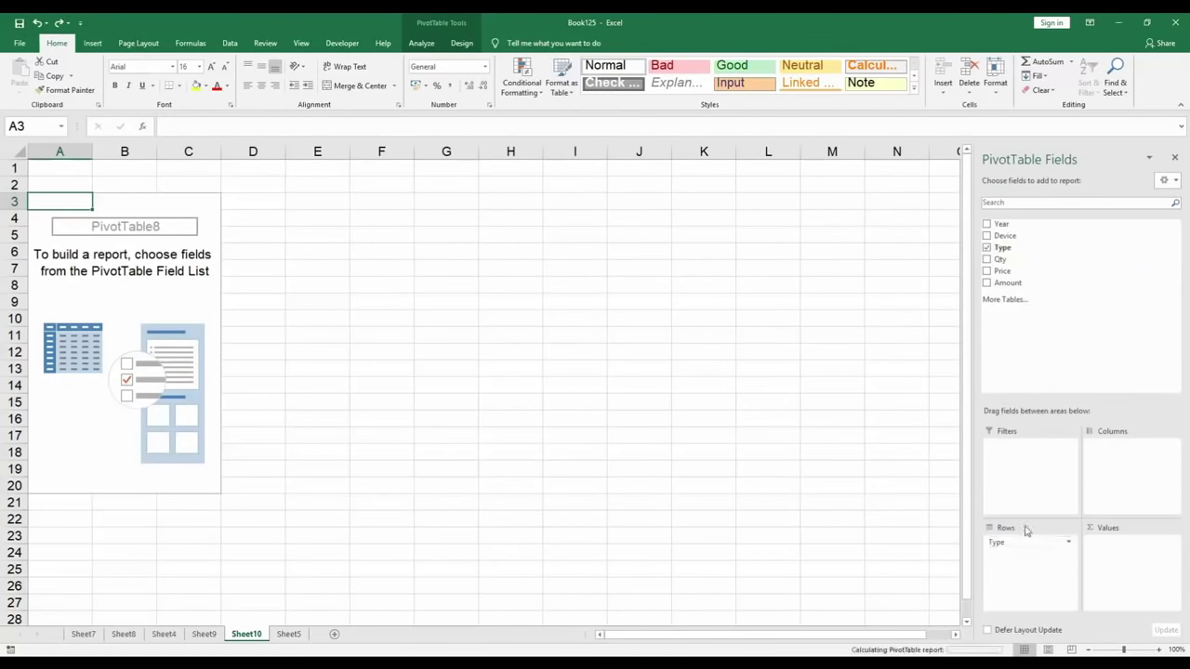
{"action": "left_click_drag", "start_coordinate": [1003, 224], "coordinate": [1037, 555]}
{"action": "left_click_drag", "start_coordinate": [1006, 235], "coordinate": [1129, 549]}
{"action": "left_click_drag", "start_coordinate": [1004, 259], "coordinate": [1140, 555]}
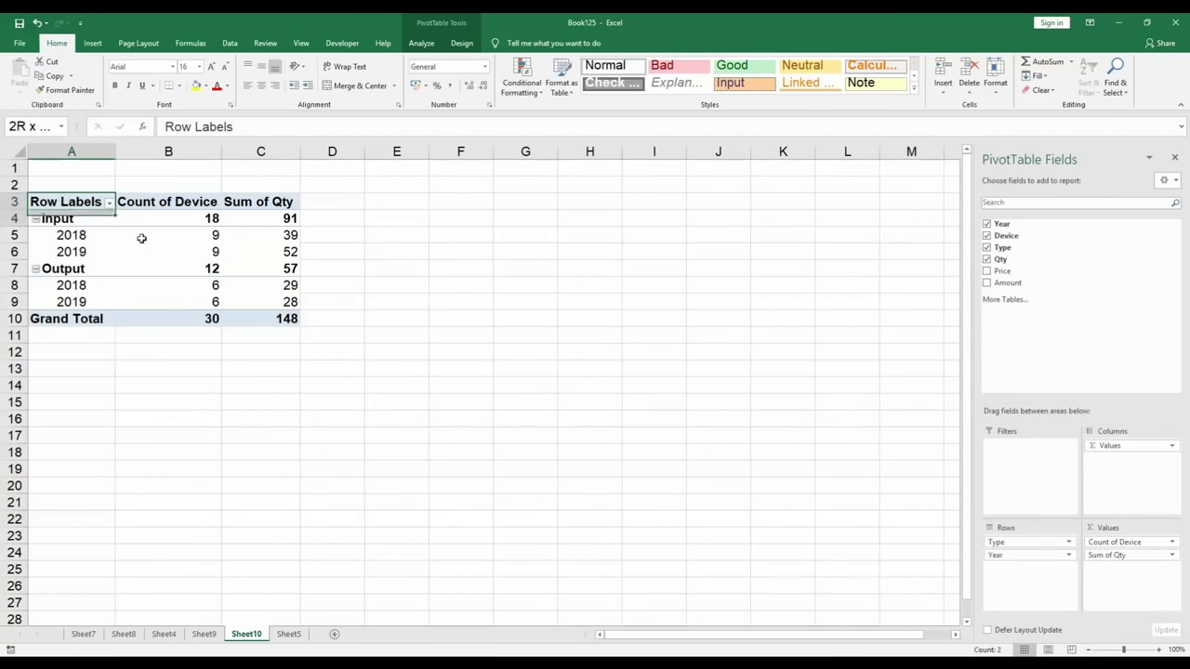
{"action": "left_click_drag", "start_coordinate": [62, 198], "coordinate": [284, 321]}
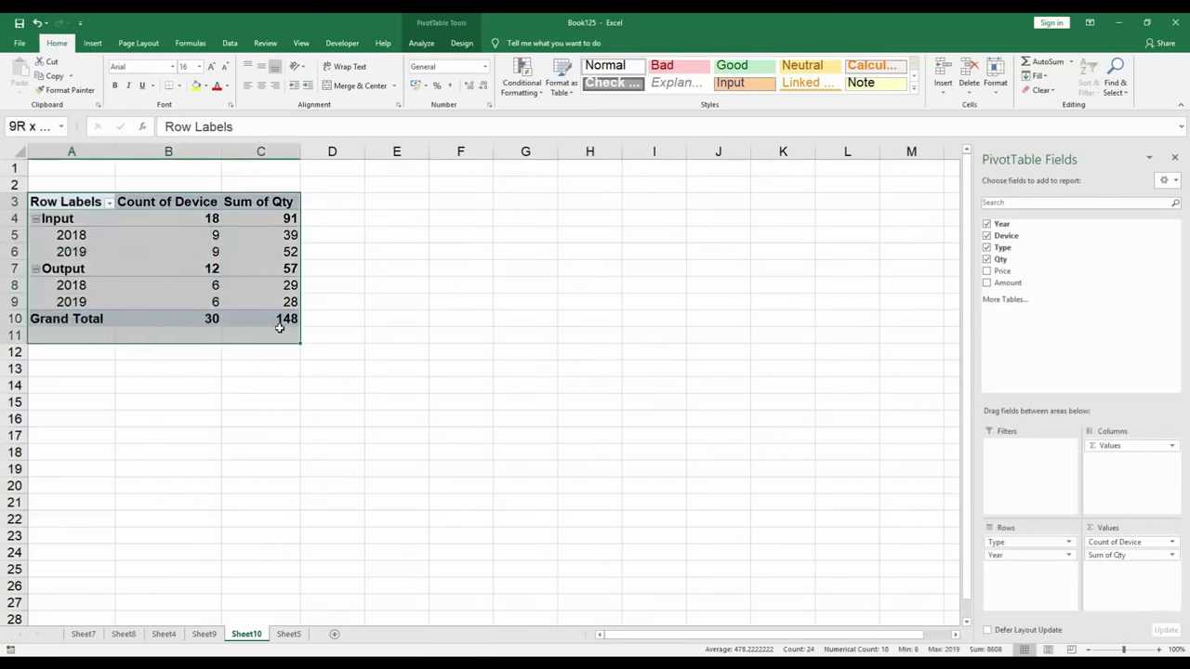
Insert a clustered bar pivot chart from the pivot table and position it beside the table
{"action": "left_click", "coordinate": [85, 44]}
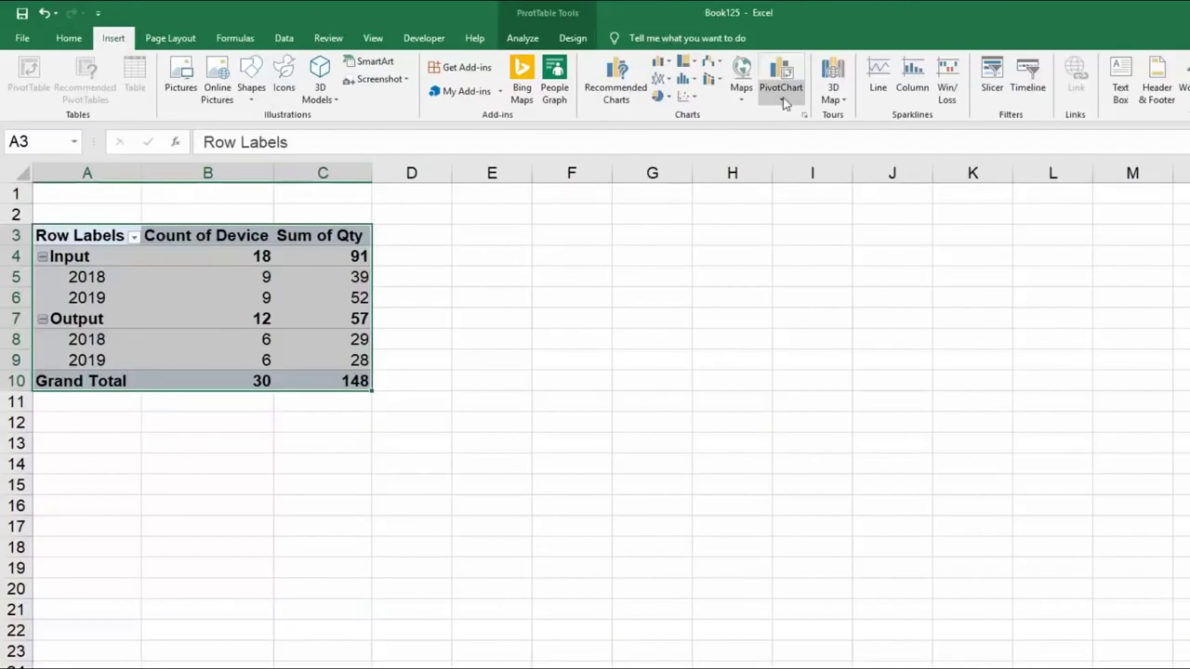
{"action": "left_click", "coordinate": [629, 91]}
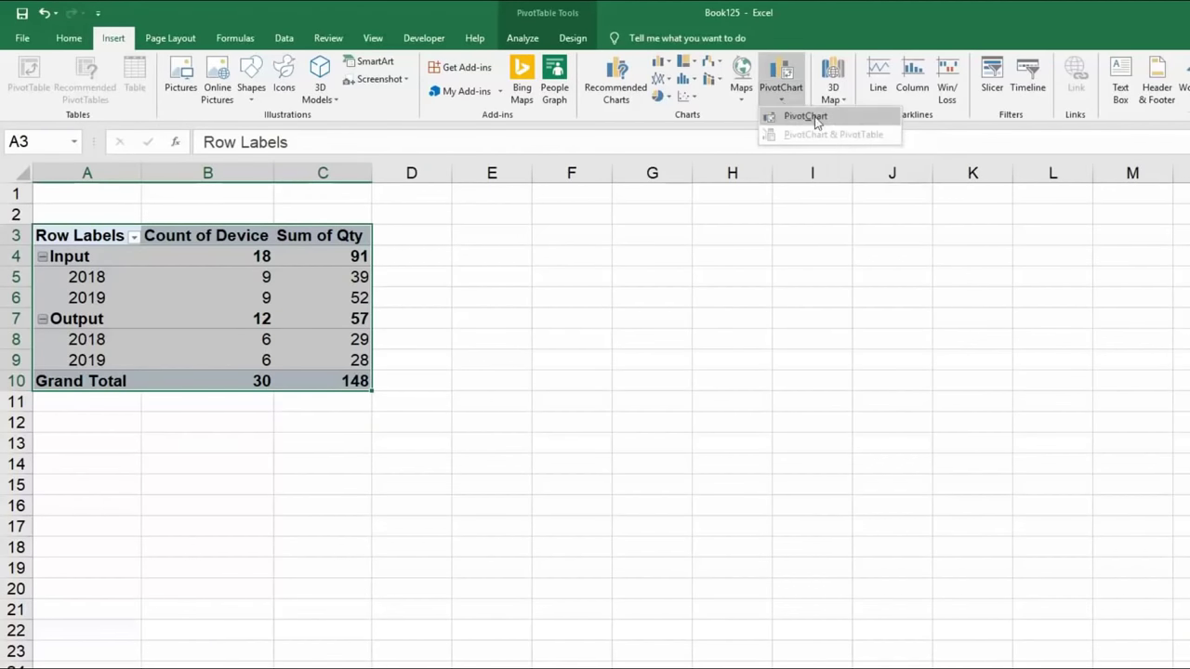
{"action": "left_click", "coordinate": [807, 117]}
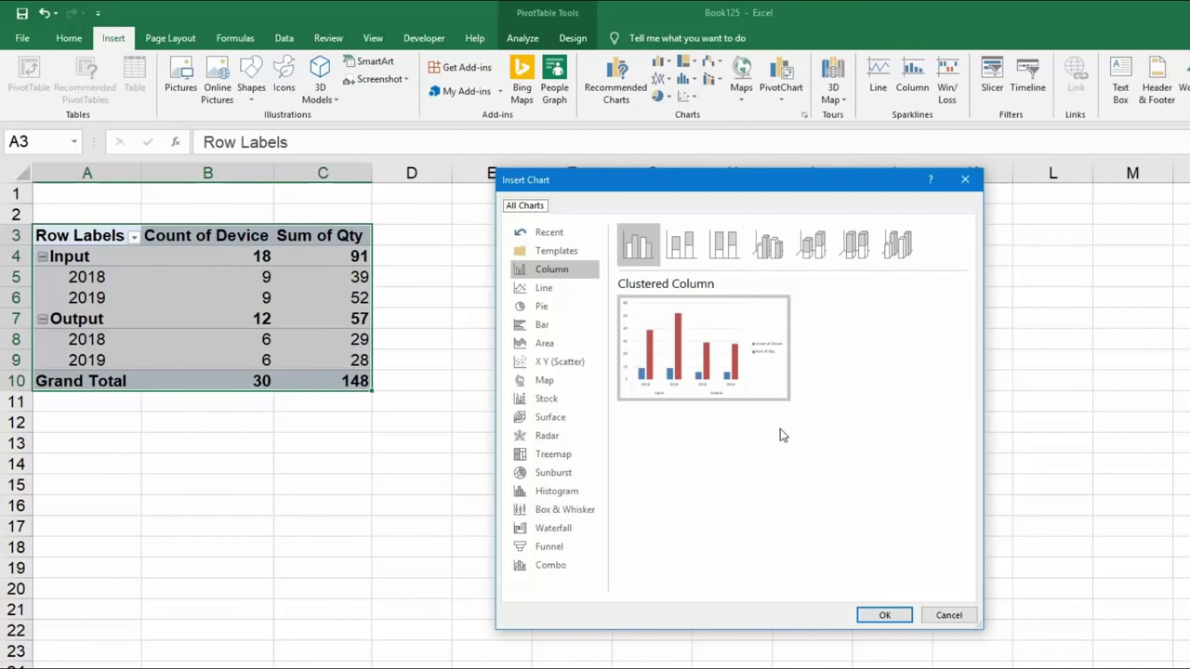
{"action": "left_click", "coordinate": [568, 326]}
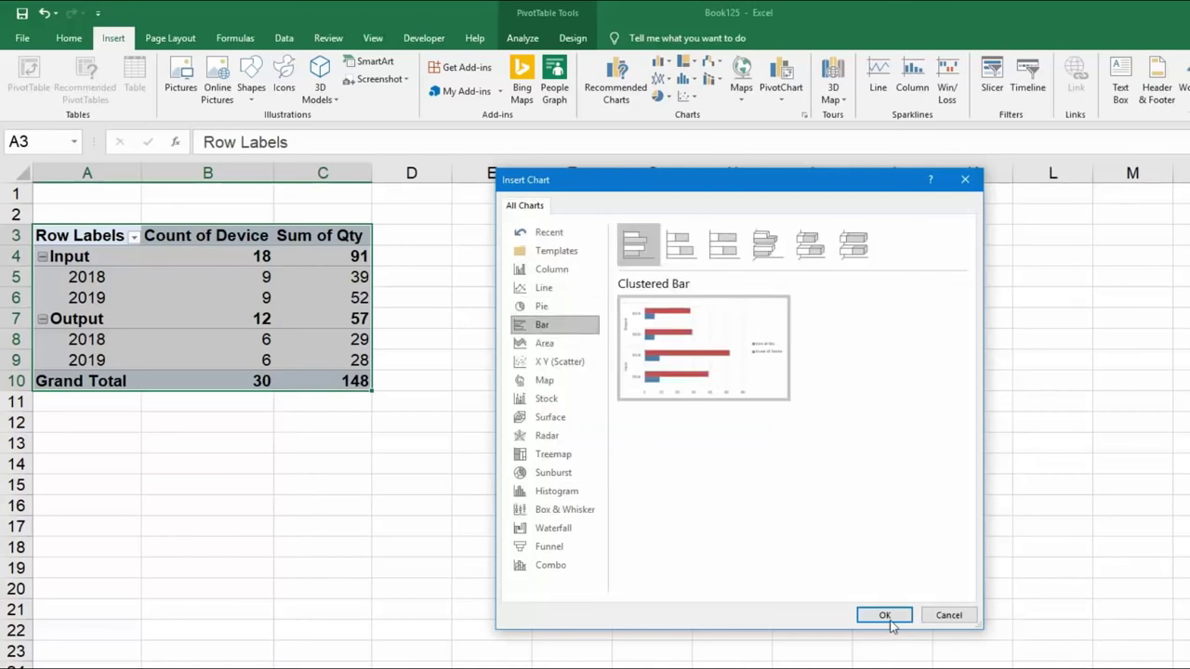
{"action": "left_click", "coordinate": [883, 616]}
{"action": "mouse_move", "coordinate": [727, 363]}
{"action": "left_mouse_down"}
{"action": "mouse_move", "coordinate": [683, 291]}
{"action": "mouse_move", "coordinate": [683, 233]}
{"action": "left_mouse_up"}
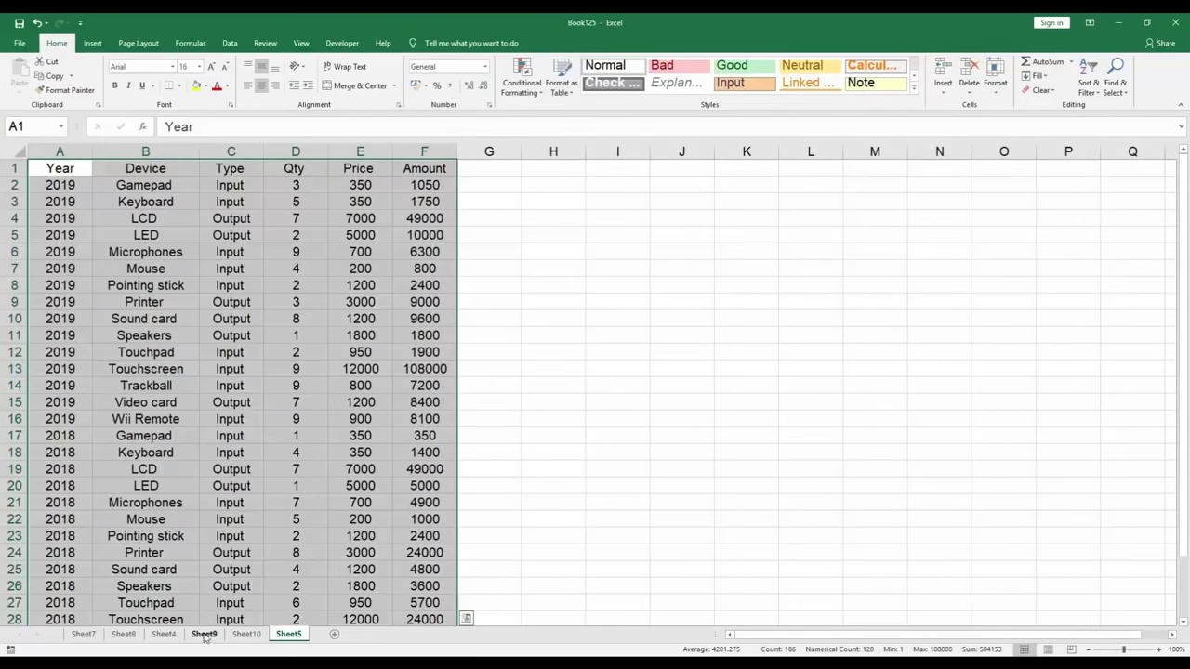
{"action": "left_click", "coordinate": [204, 635]}
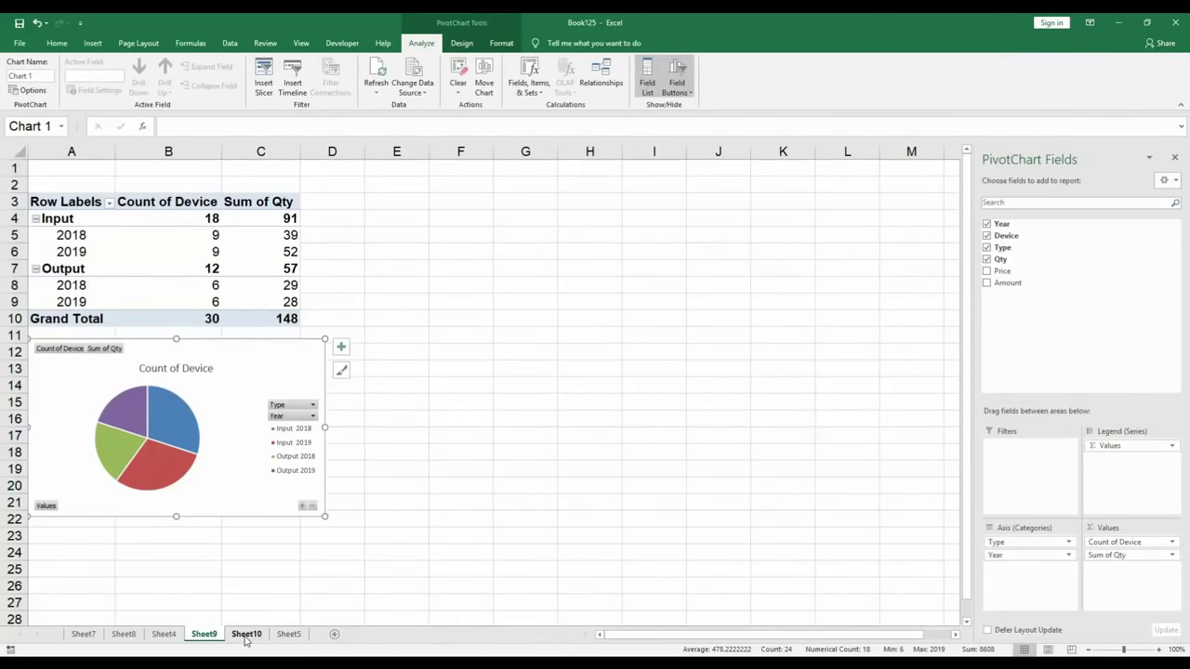
Back on Sheet10, set the bar chart's Move Chart destination to an object in Sheet9
{"action": "left_click", "coordinate": [246, 635]}
{"action": "left_click", "coordinate": [205, 635]}
{"action": "left_click", "coordinate": [247, 635]}
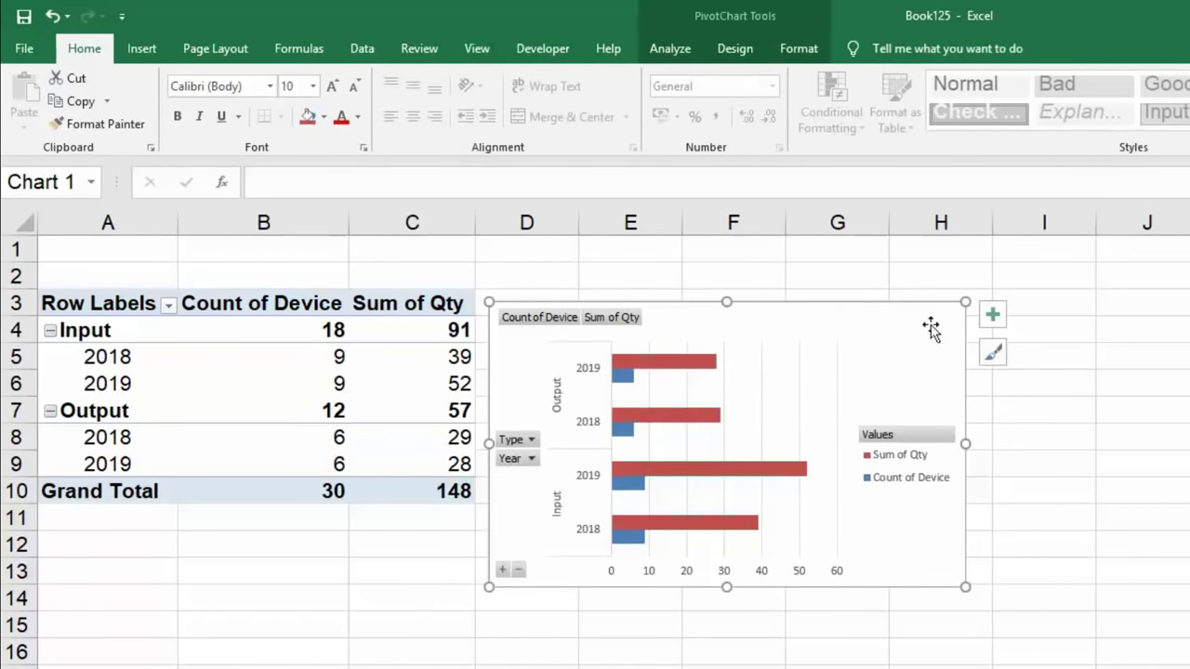
{"action": "left_click", "coordinate": [682, 54]}
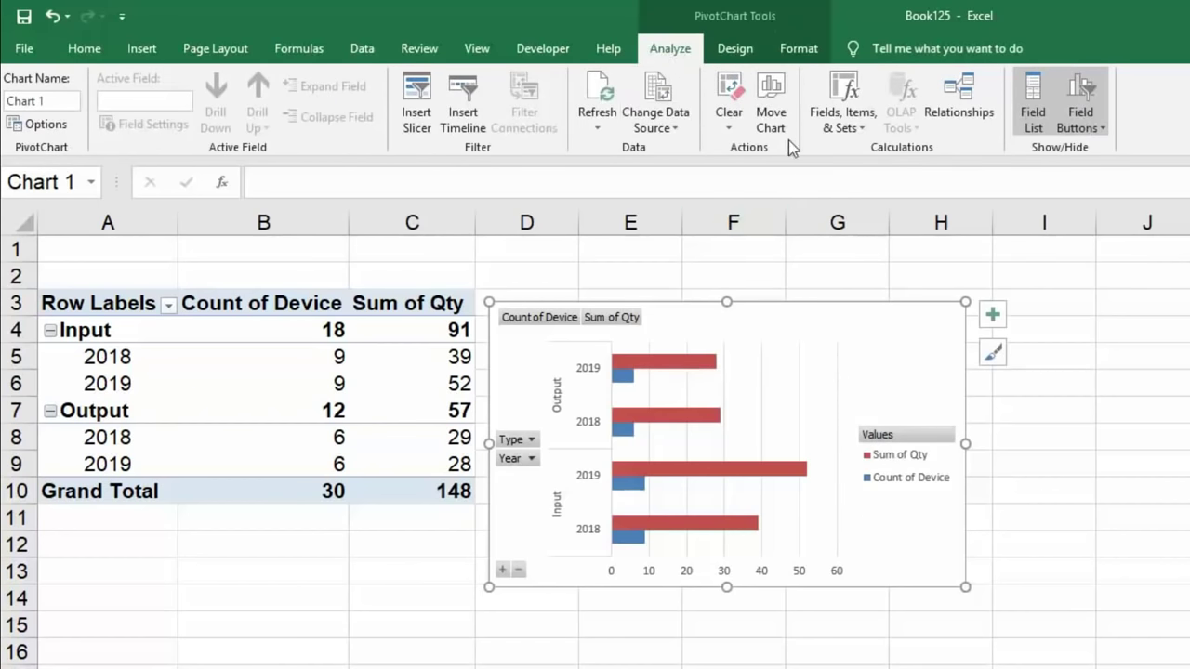
{"action": "left_click", "coordinate": [777, 113]}
{"action": "mouse_move", "coordinate": [1124, 343]}
{"action": "left_mouse_down"}
{"action": "mouse_move", "coordinate": [624, 271]}
{"action": "mouse_move", "coordinate": [644, 256]}
{"action": "left_mouse_up"}
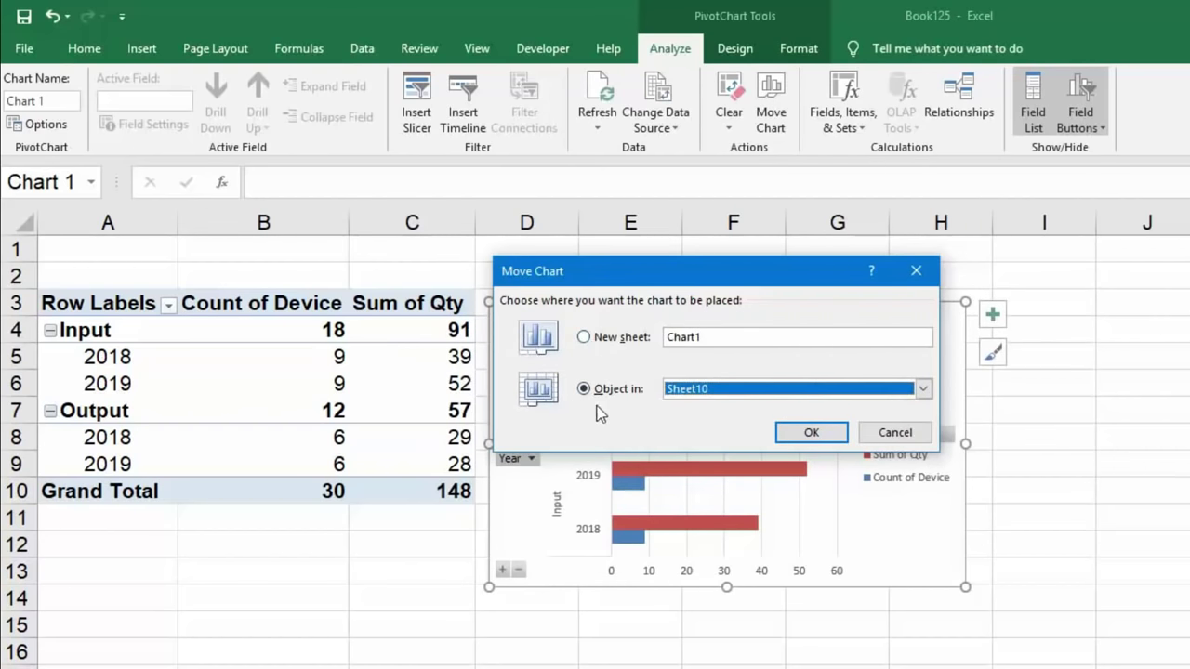
{"action": "left_click", "coordinate": [923, 389]}
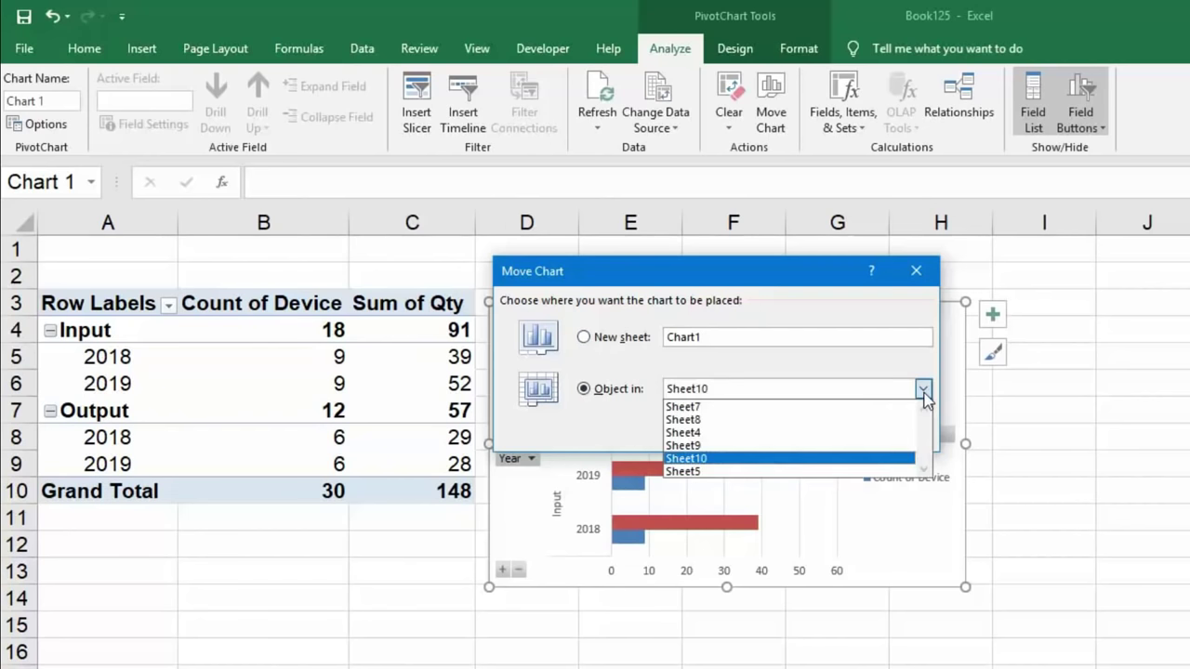
{"action": "left_click", "coordinate": [729, 447]}
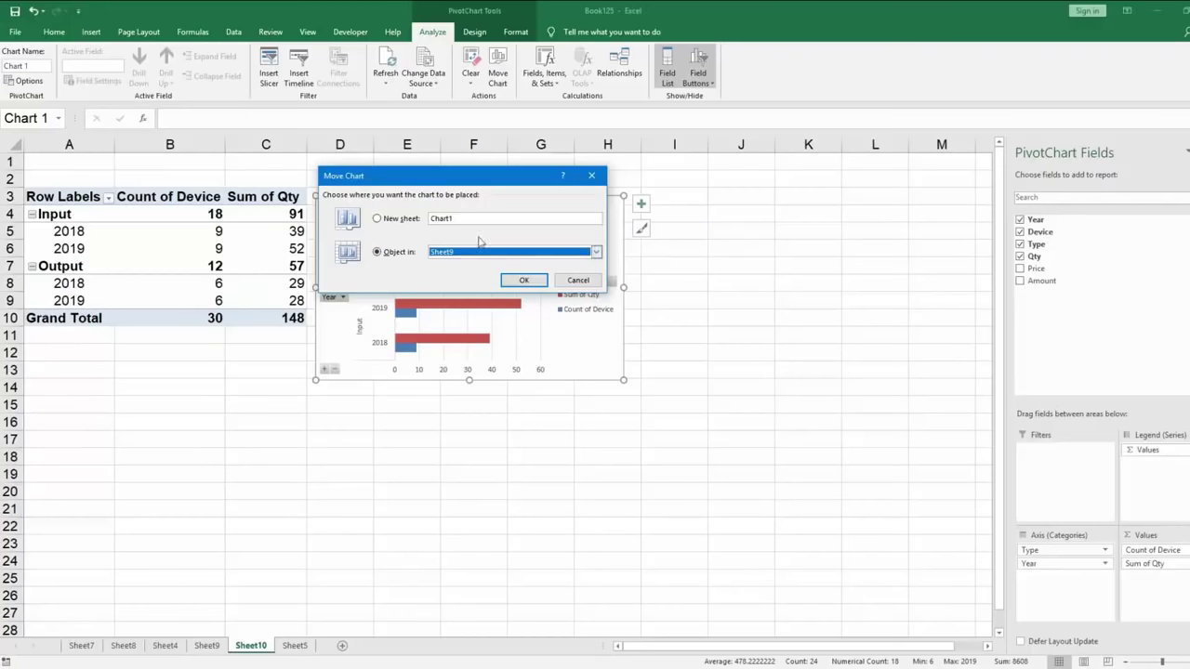
Move the bar chart onto Sheet9 at row 1 and stack the pie chart directly beneath it
{"action": "left_click", "coordinate": [523, 279]}
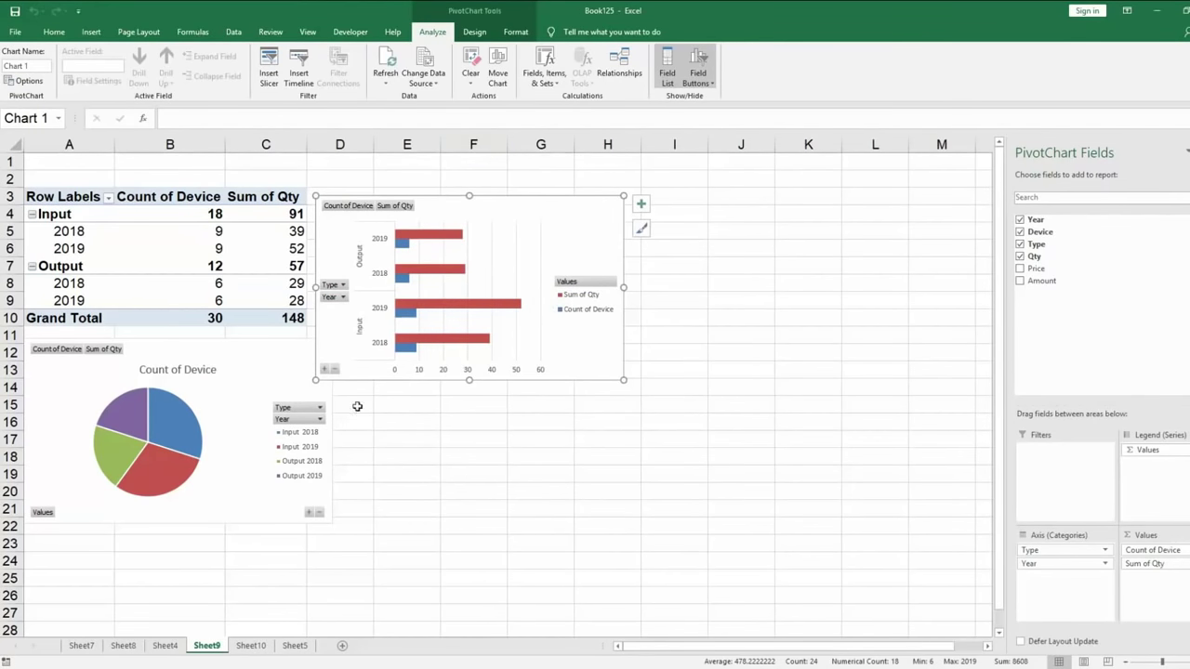
{"action": "left_click_drag", "start_coordinate": [282, 356], "coordinate": [282, 387]}
{"action": "mouse_move", "coordinate": [518, 206]}
{"action": "left_mouse_down"}
{"action": "mouse_move", "coordinate": [368, 176]}
{"action": "mouse_move", "coordinate": [175, 179]}
{"action": "left_mouse_up"}
{"action": "left_click_drag", "start_coordinate": [258, 374], "coordinate": [257, 367]}
{"action": "left_click_drag", "start_coordinate": [298, 229], "coordinate": [295, 206]}
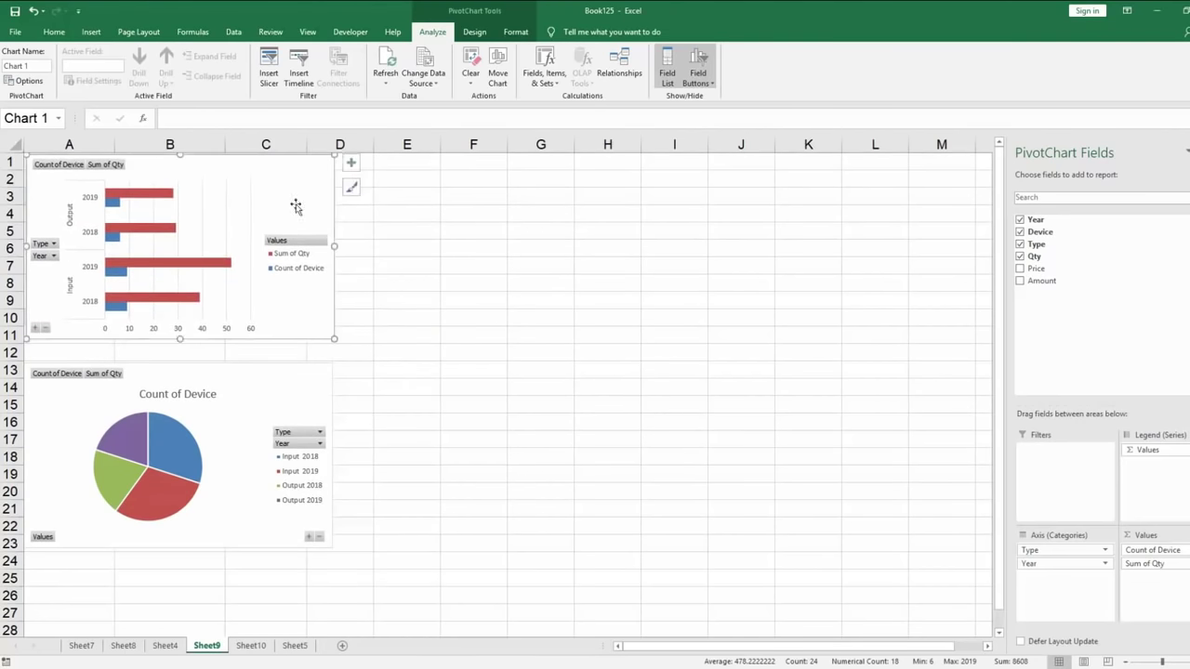
{"action": "left_click_drag", "start_coordinate": [308, 381], "coordinate": [307, 360]}
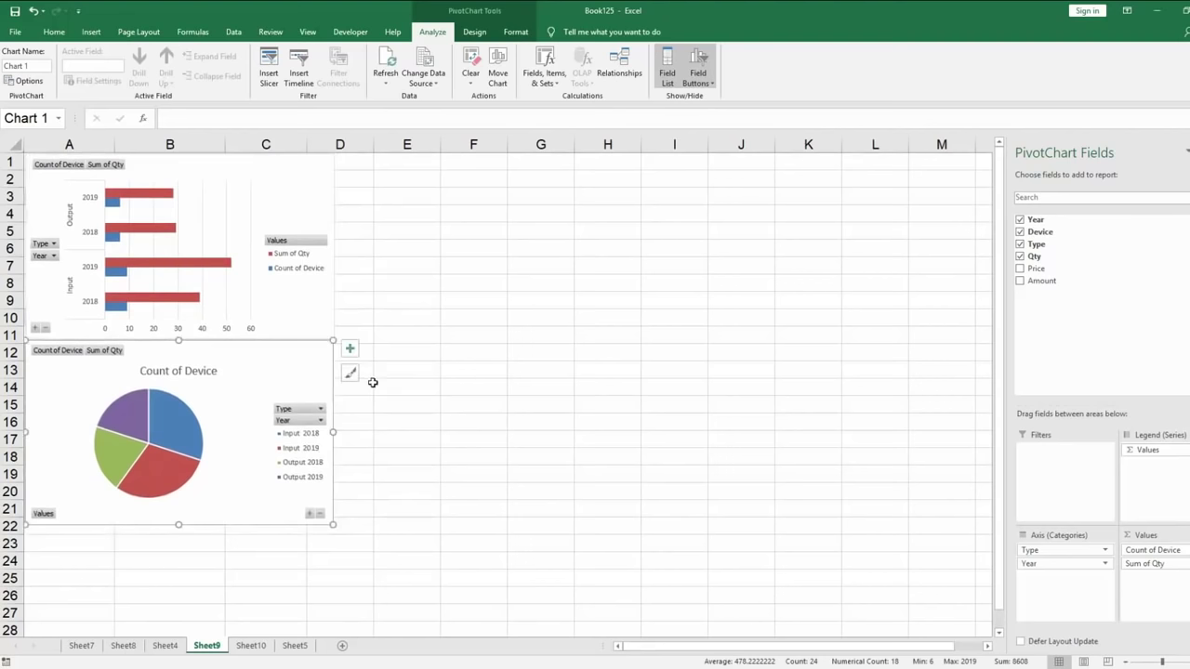
{"action": "left_click", "coordinate": [457, 298]}
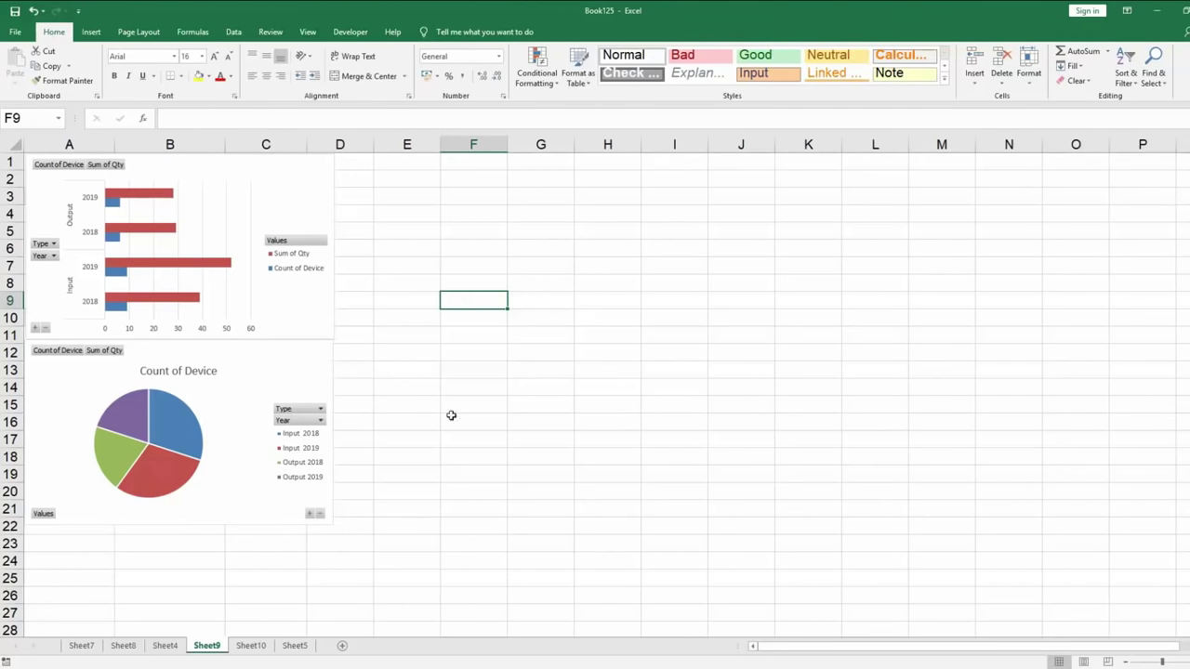
Create a new pivot table from Sheet5's data on a new worksheet
{"action": "left_click", "coordinate": [294, 646]}
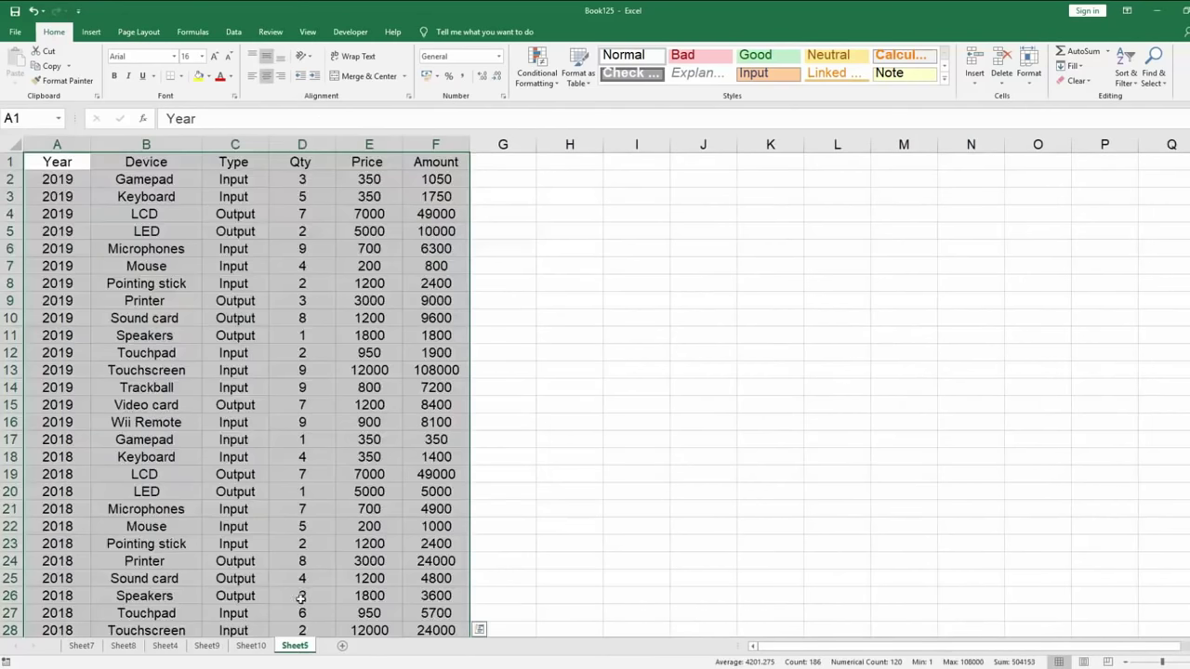
{"action": "left_click", "coordinate": [90, 31]}
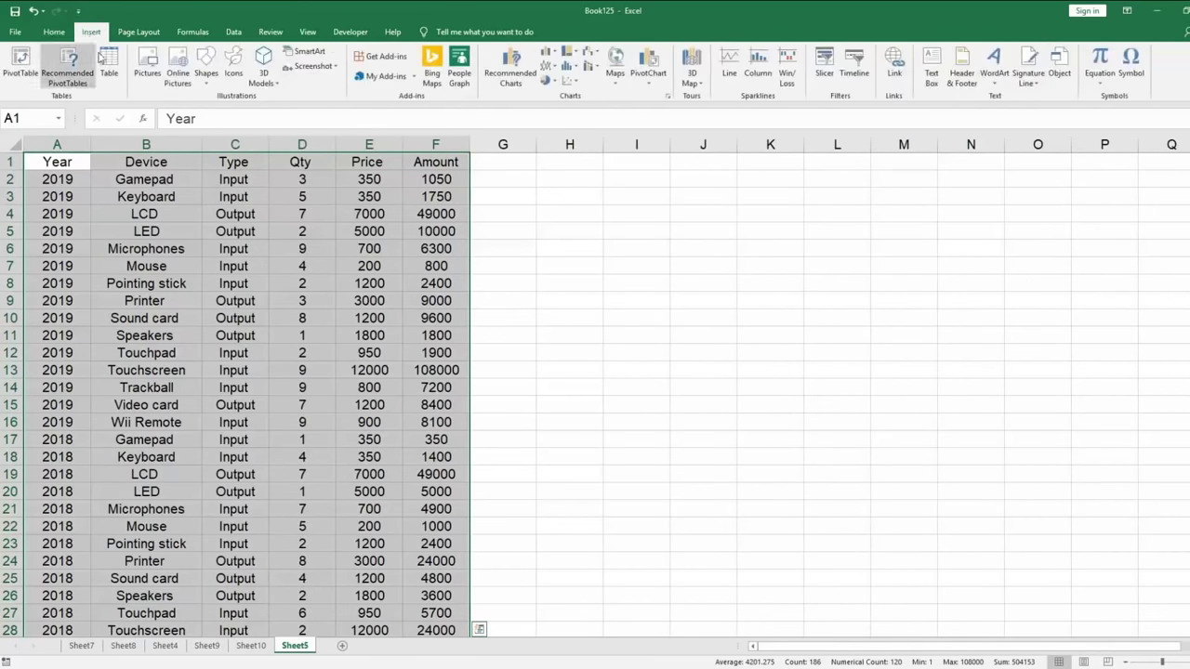
{"action": "left_click", "coordinate": [7, 69]}
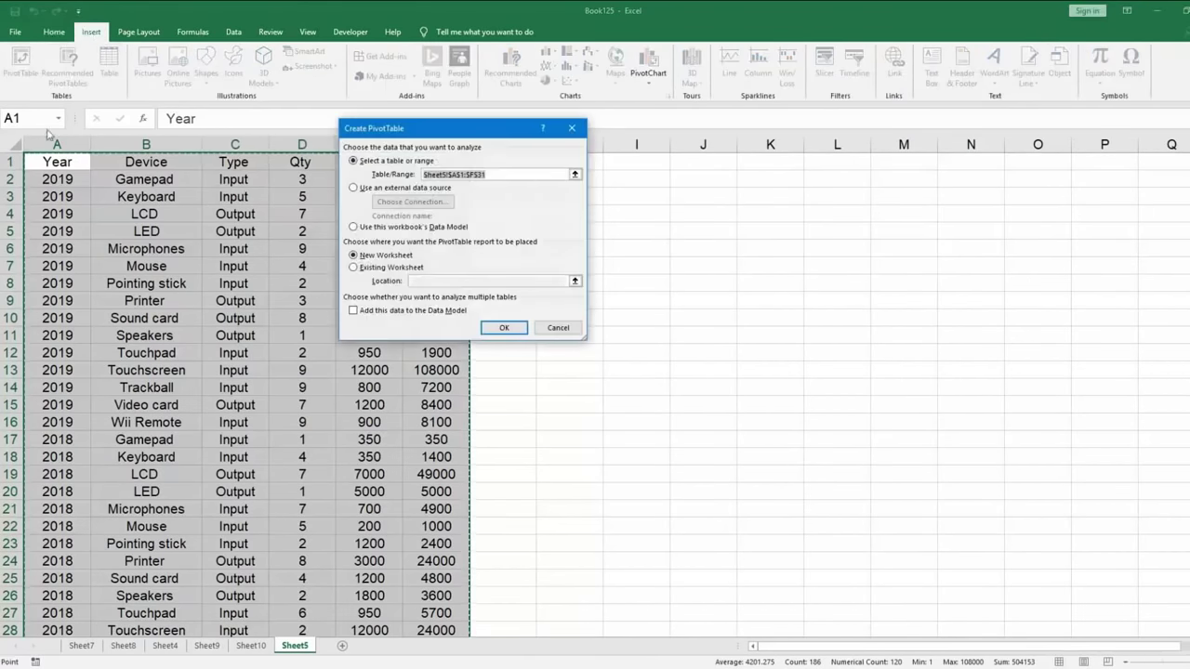
{"action": "left_click", "coordinate": [507, 330]}
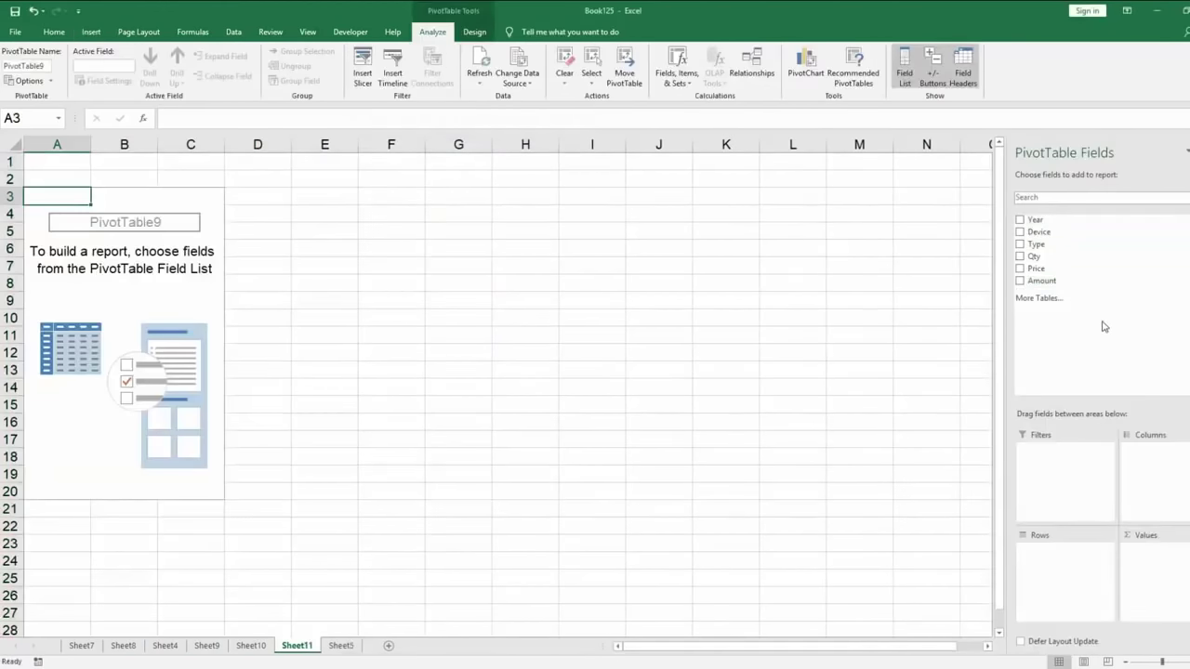
Add Year then Type to rows, Count of Device and Sum of Qty to values, and select the table
{"action": "left_click_drag", "start_coordinate": [1036, 219], "coordinate": [1032, 548]}
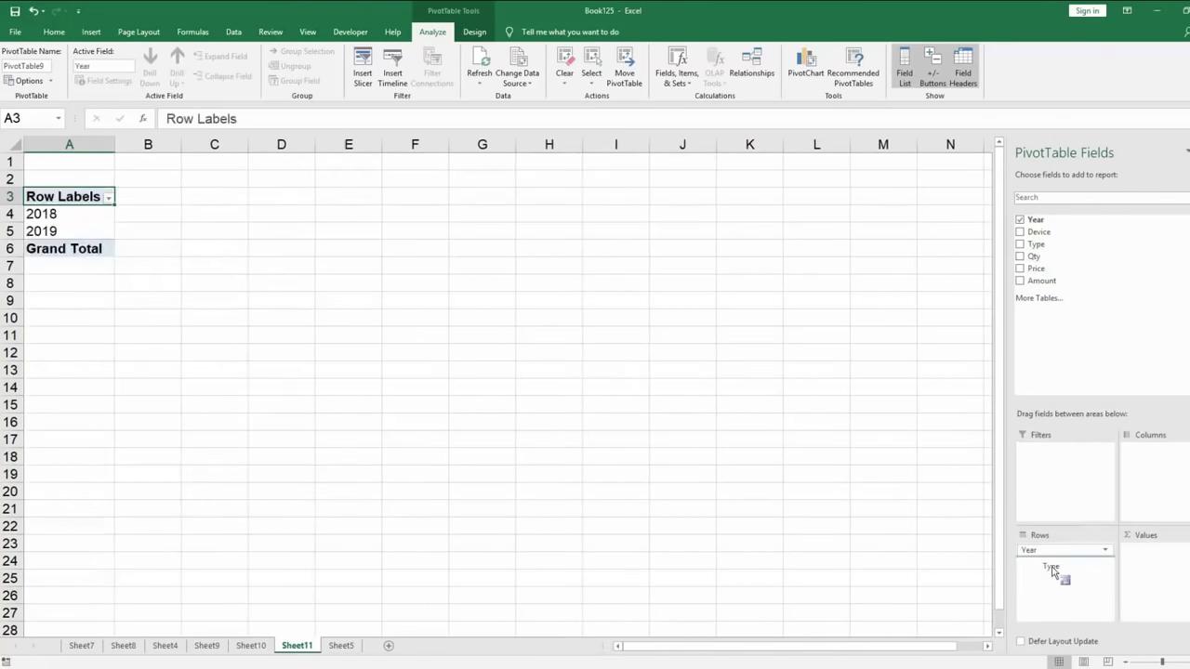
{"action": "mouse_move", "coordinate": [1036, 243]}
{"action": "left_mouse_down"}
{"action": "mouse_move", "coordinate": [1051, 569]}
{"action": "mouse_move", "coordinate": [1153, 550]}
{"action": "left_mouse_up"}
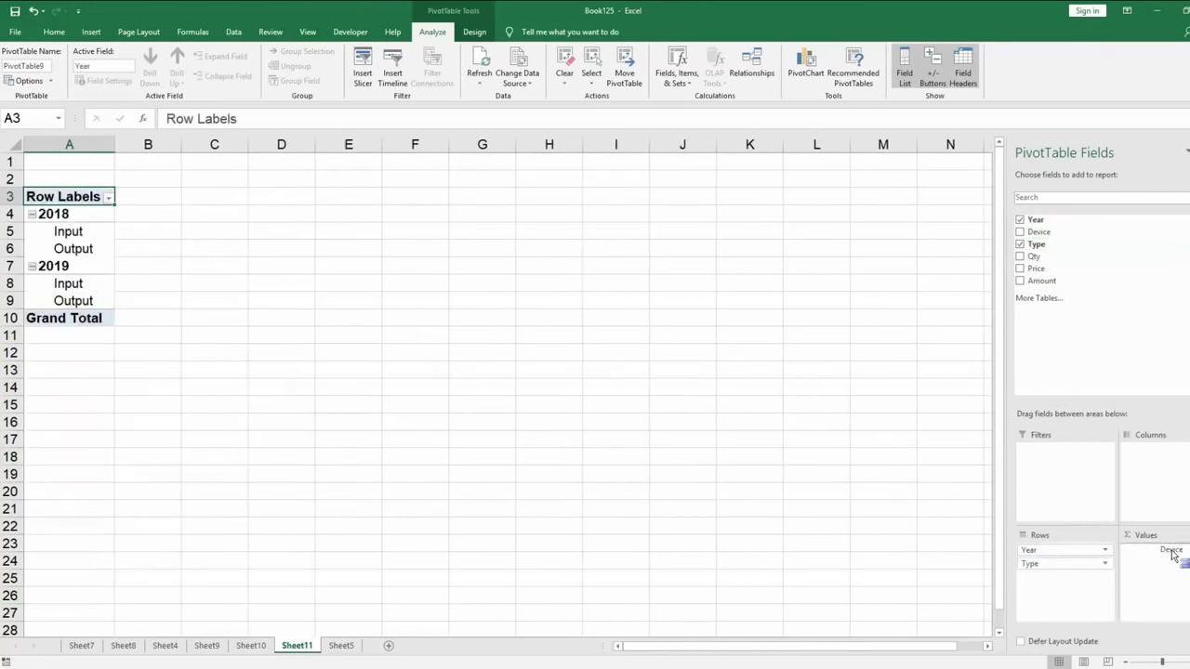
{"action": "left_click_drag", "start_coordinate": [1034, 255], "coordinate": [1162, 564]}
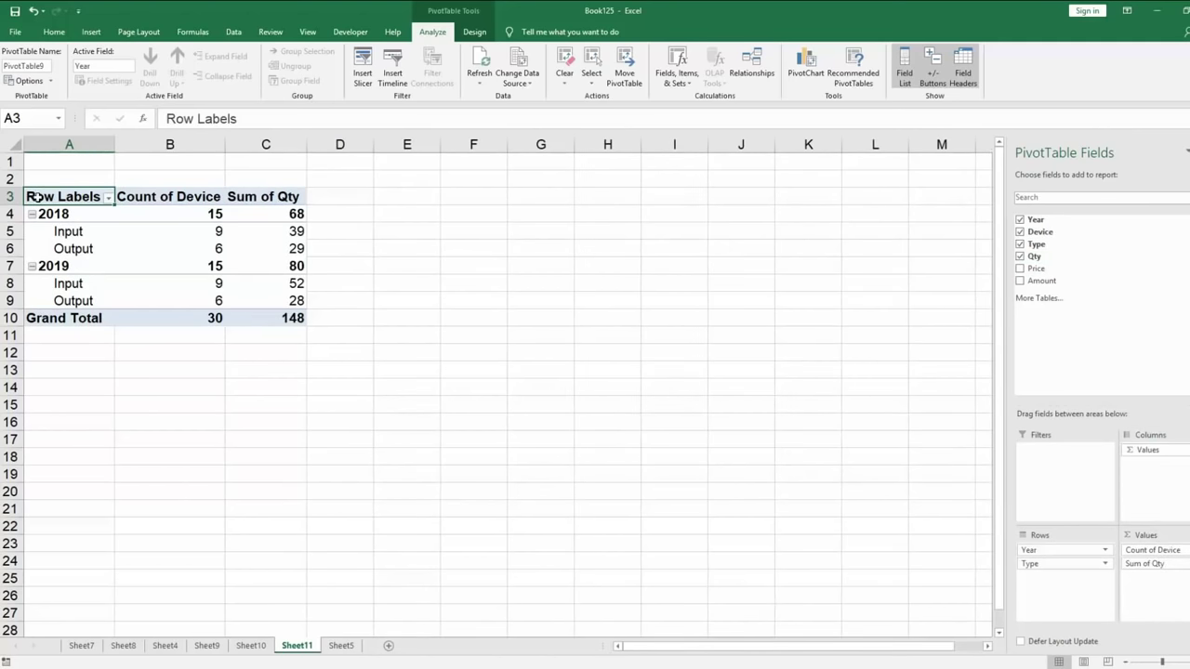
{"action": "key", "text": "ctrl+a"}
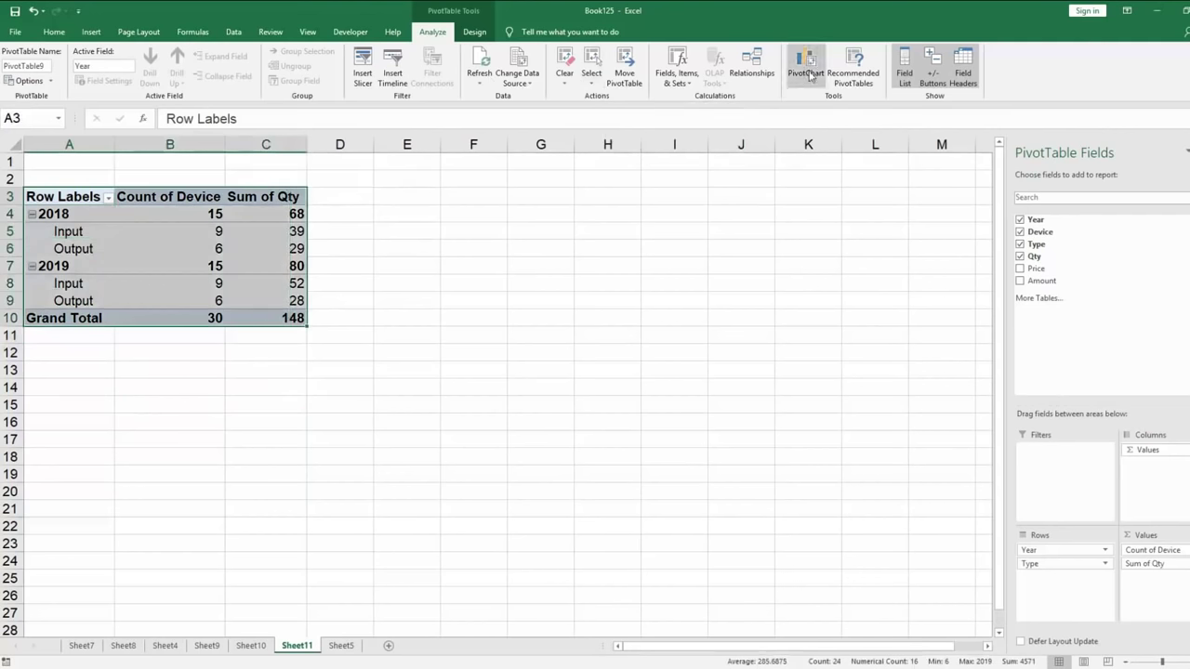
Insert a 3-D Line PivotChart of Count of Device and Sum of Qty by Year and Type
{"action": "left_click", "coordinate": [805, 65]}
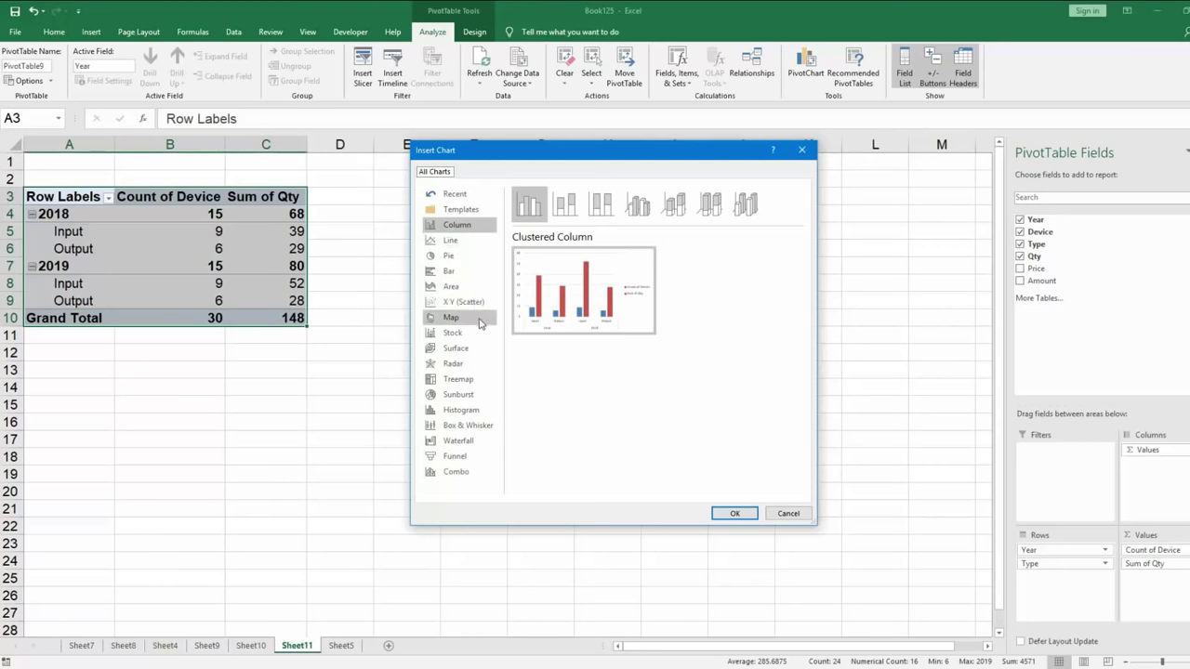
{"action": "left_click", "coordinate": [471, 242]}
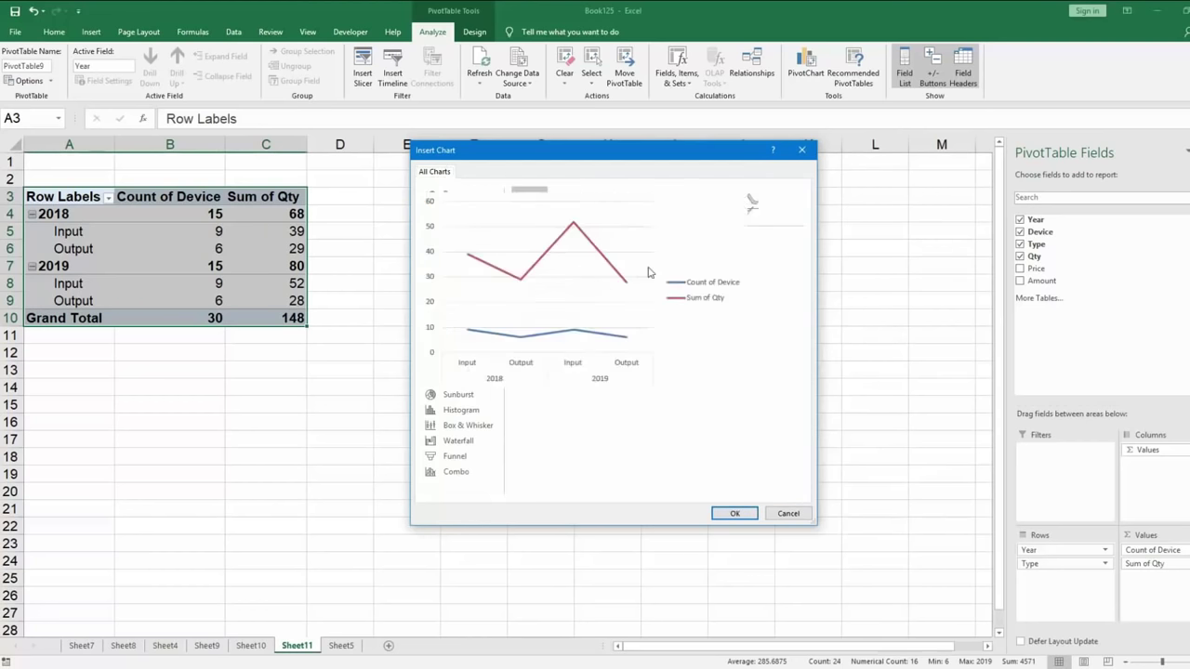
{"action": "left_click", "coordinate": [648, 208]}
{"action": "left_click", "coordinate": [675, 206]}
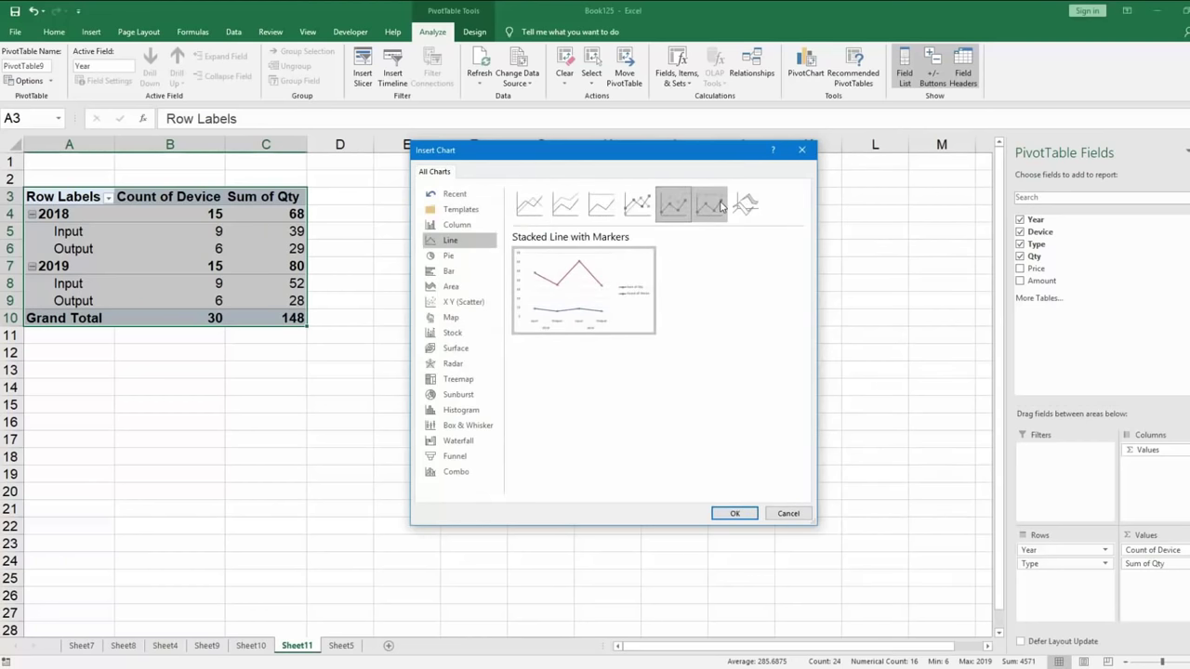
{"action": "left_click", "coordinate": [745, 204]}
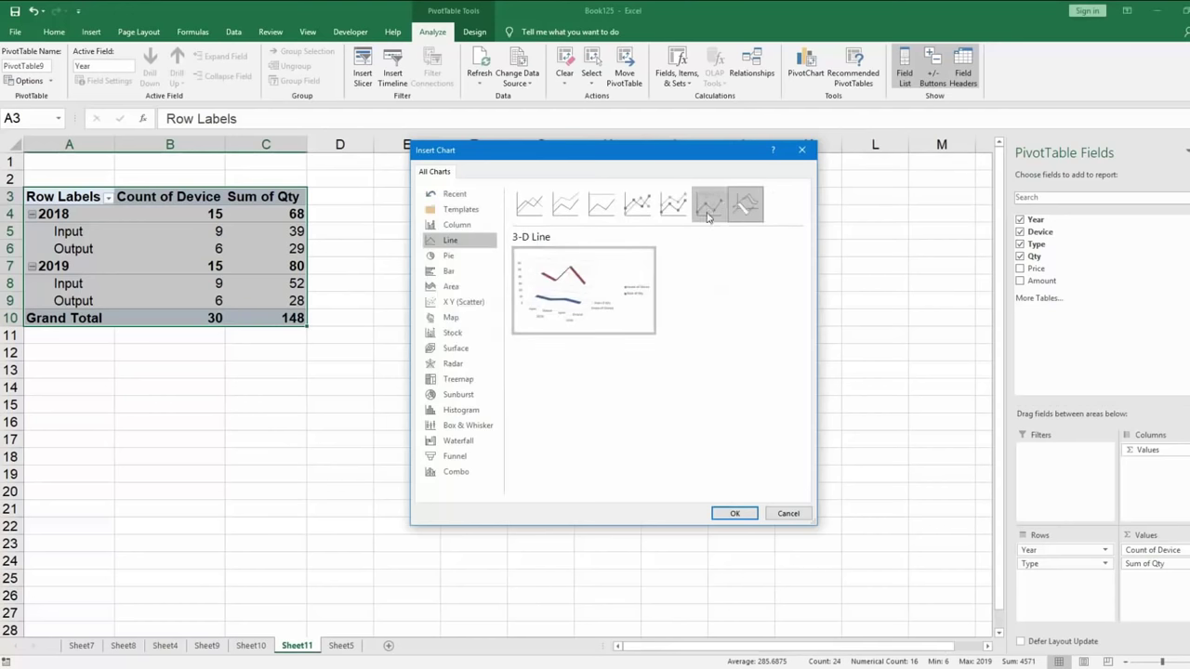
{"action": "left_click", "coordinate": [735, 514]}
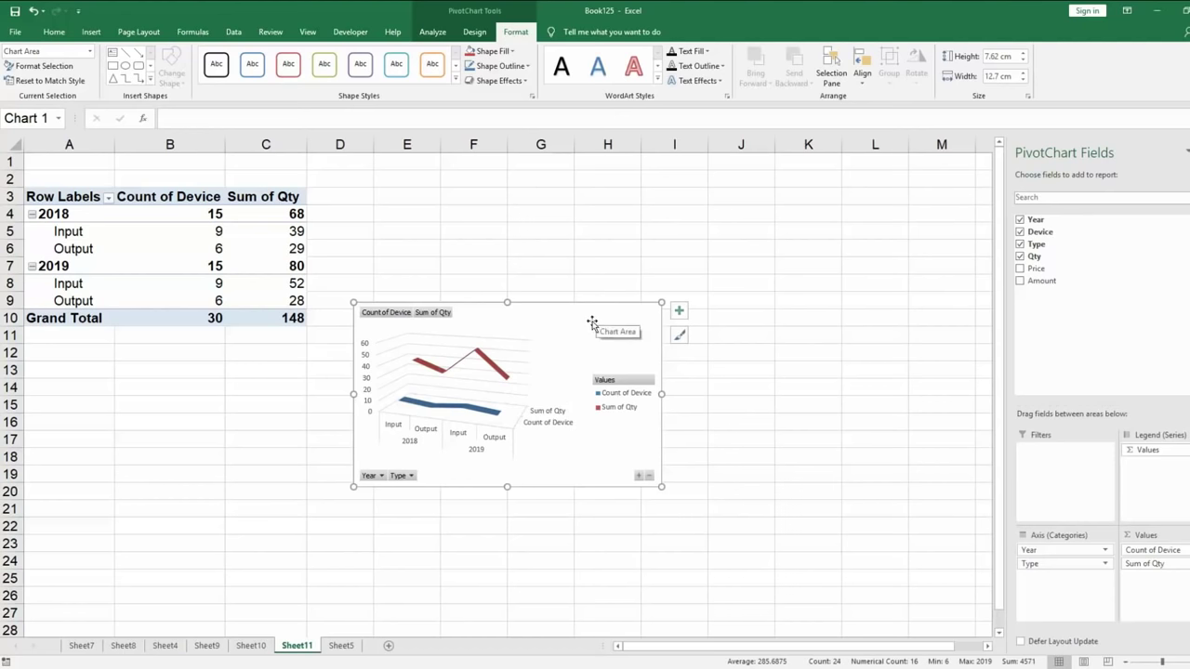
{"action": "left_click", "coordinate": [432, 32]}
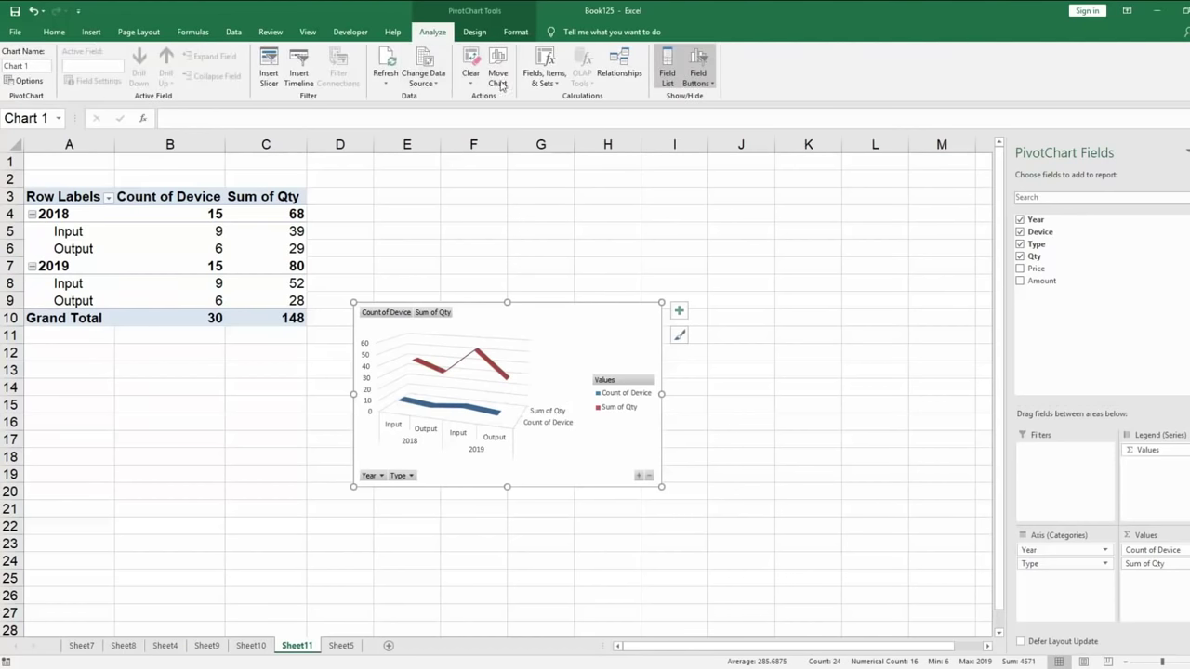
Move the 3-D line PivotChart to Sheet9 and position it beside the pie chart
{"action": "left_click", "coordinate": [498, 78]}
{"action": "left_click", "coordinate": [477, 251]}
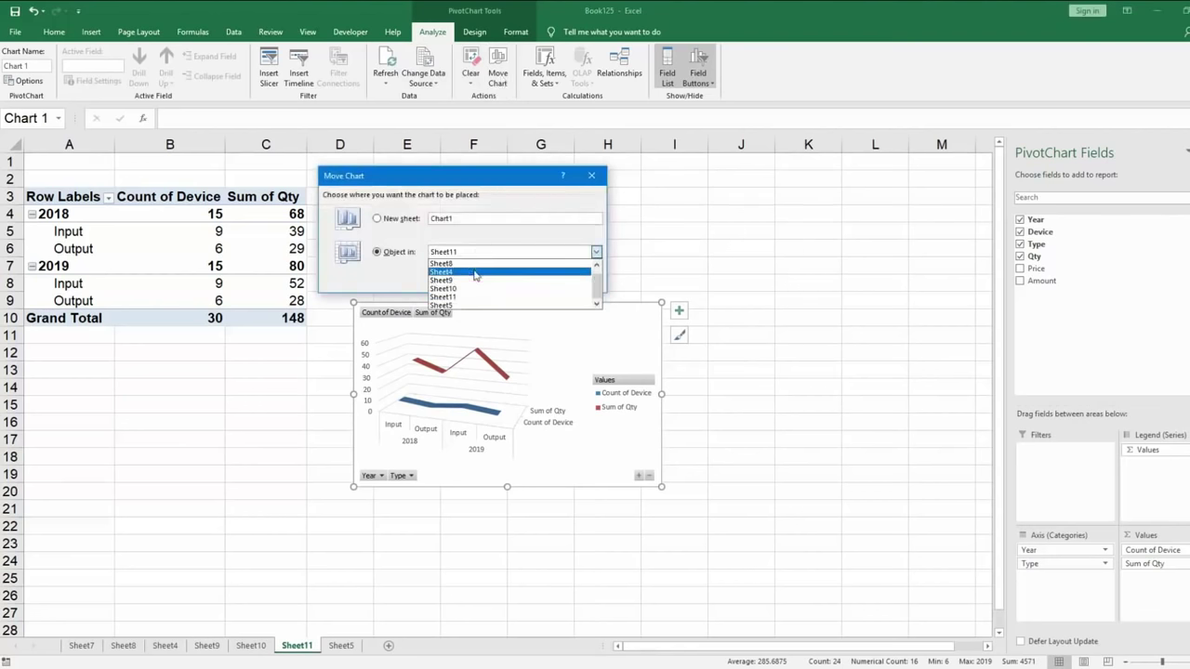
{"action": "left_click", "coordinate": [475, 282]}
{"action": "left_click", "coordinate": [523, 281]}
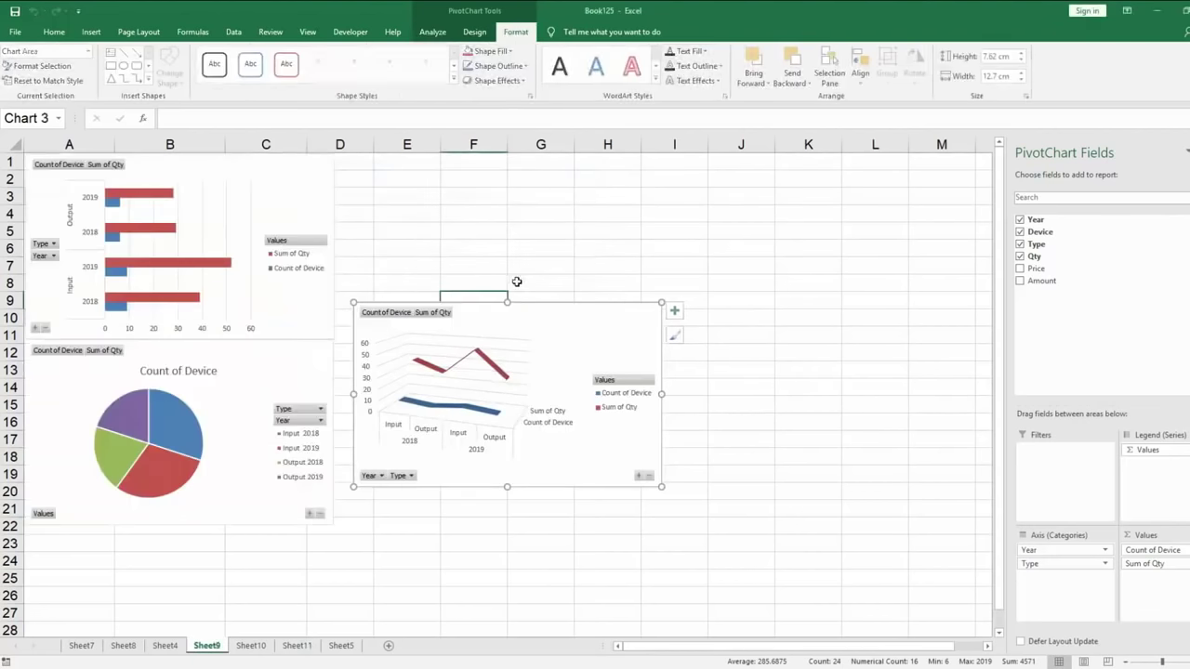
{"action": "left_click_drag", "start_coordinate": [558, 308], "coordinate": [539, 346]}
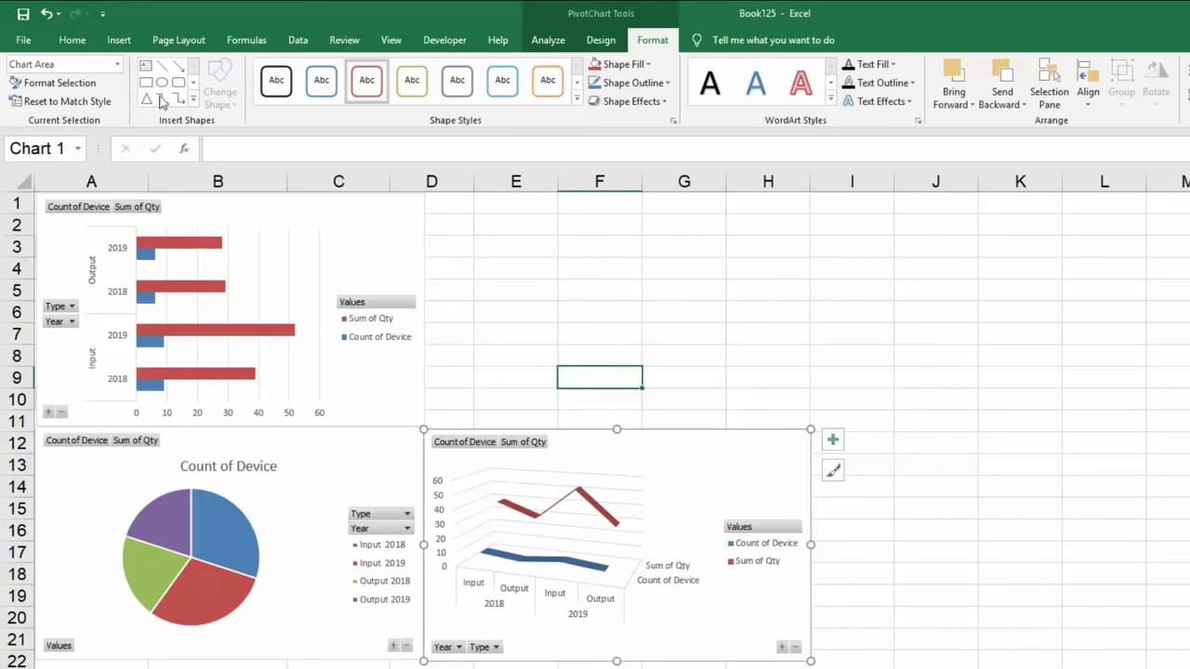
{"action": "left_click", "coordinate": [560, 46]}
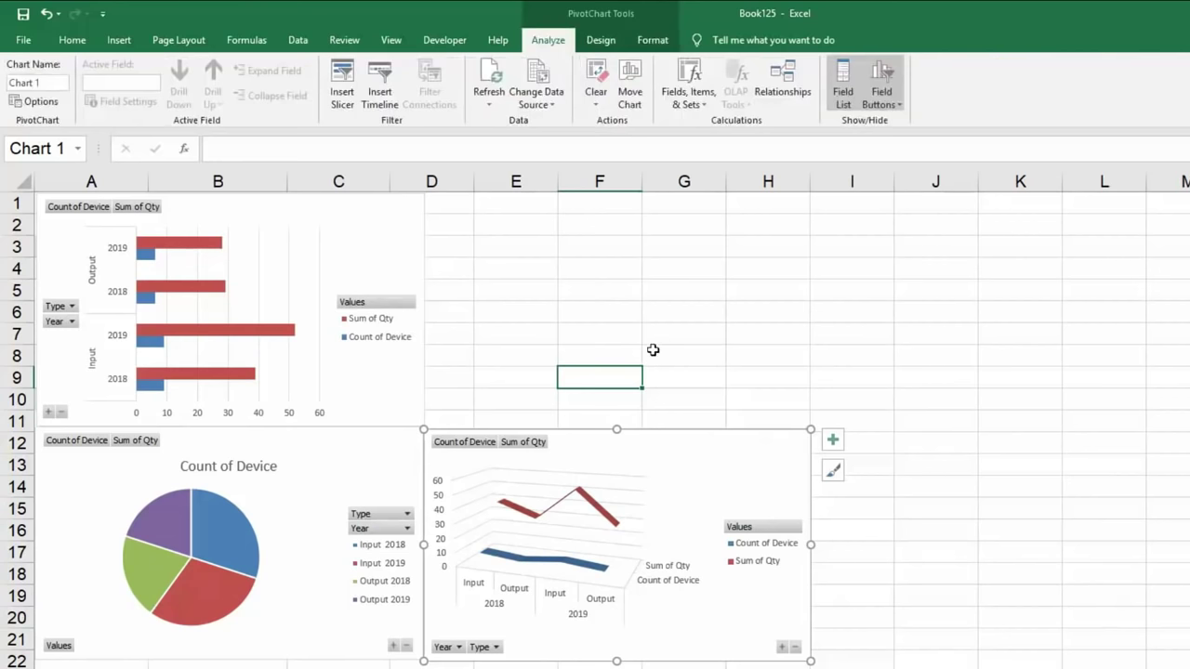
Insert Year, Device and Type slicers for the 3-D line PivotChart
{"action": "left_click", "coordinate": [352, 96]}
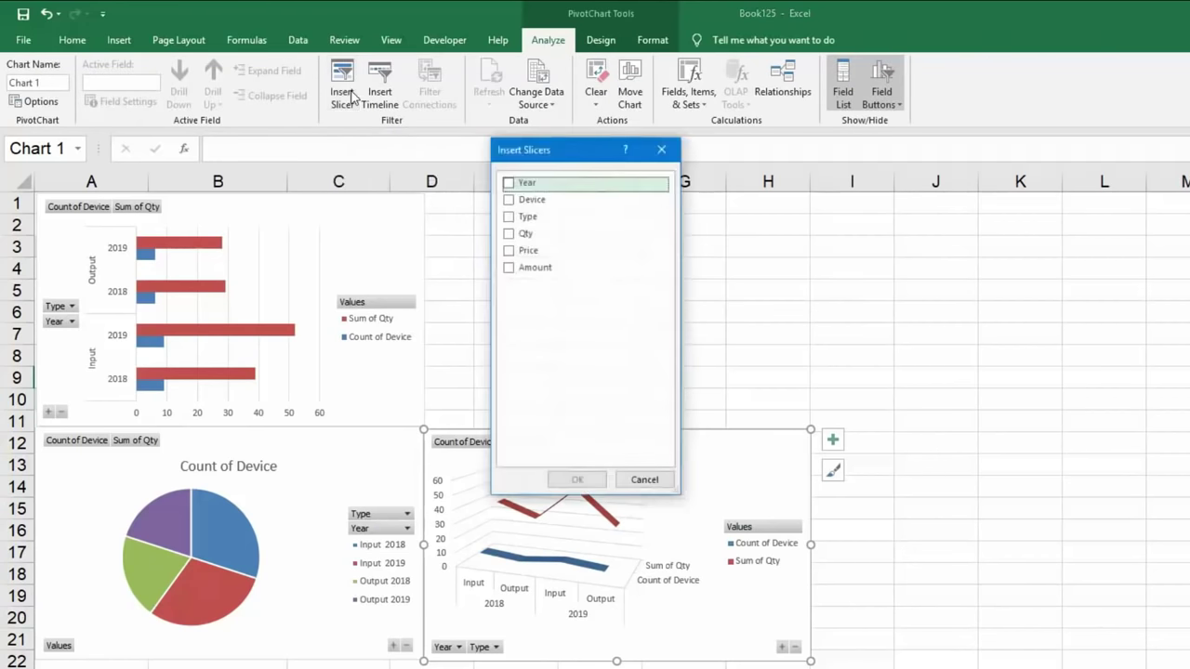
{"action": "left_click_drag", "start_coordinate": [571, 153], "coordinate": [860, 164]}
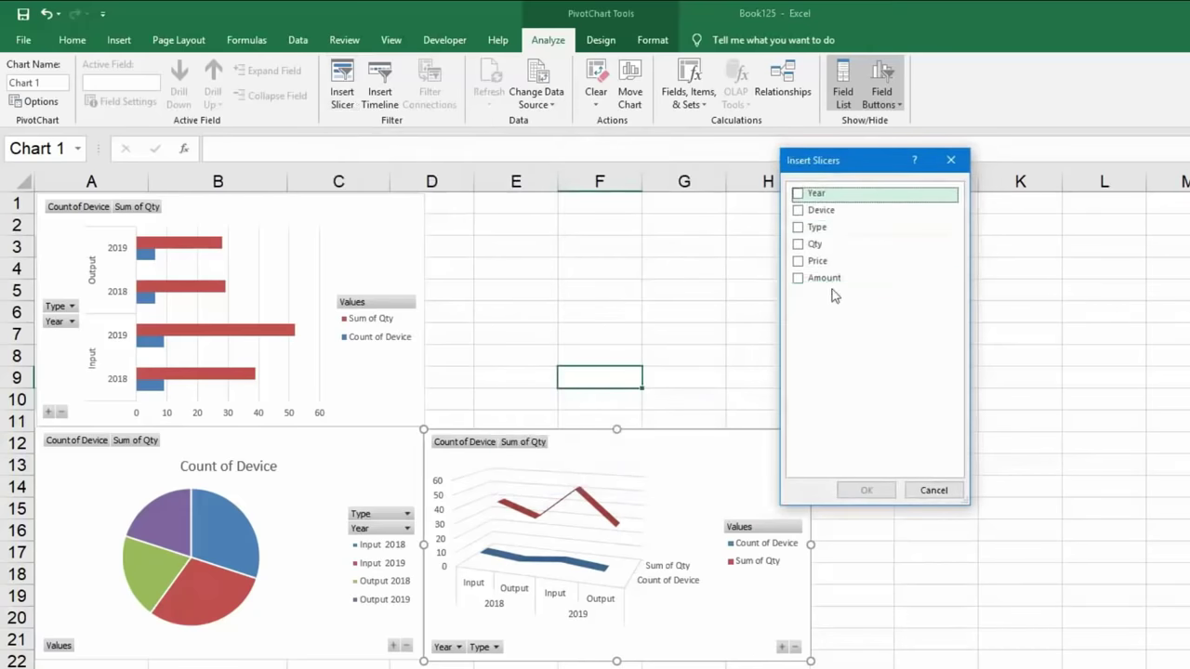
{"action": "left_click", "coordinate": [818, 193]}
{"action": "left_click", "coordinate": [827, 210]}
{"action": "left_click", "coordinate": [851, 227]}
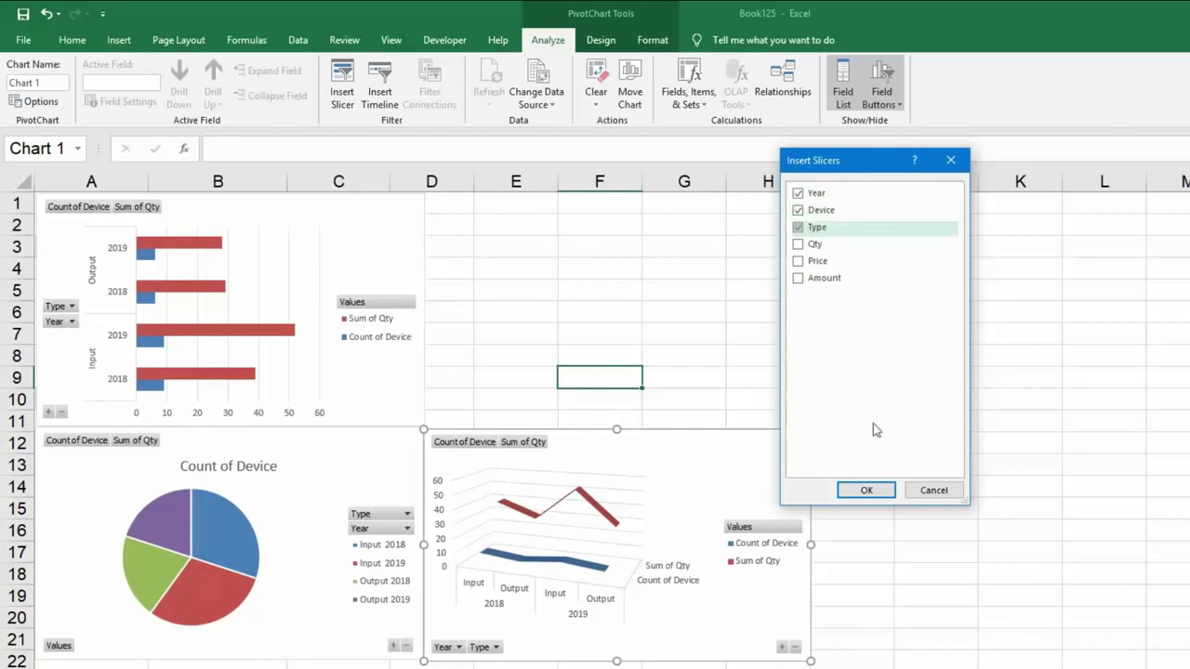
{"action": "left_click", "coordinate": [865, 490]}
Line up the Year, Device and Type slicers side by side along the top
{"action": "left_click_drag", "start_coordinate": [607, 369], "coordinate": [487, 205]}
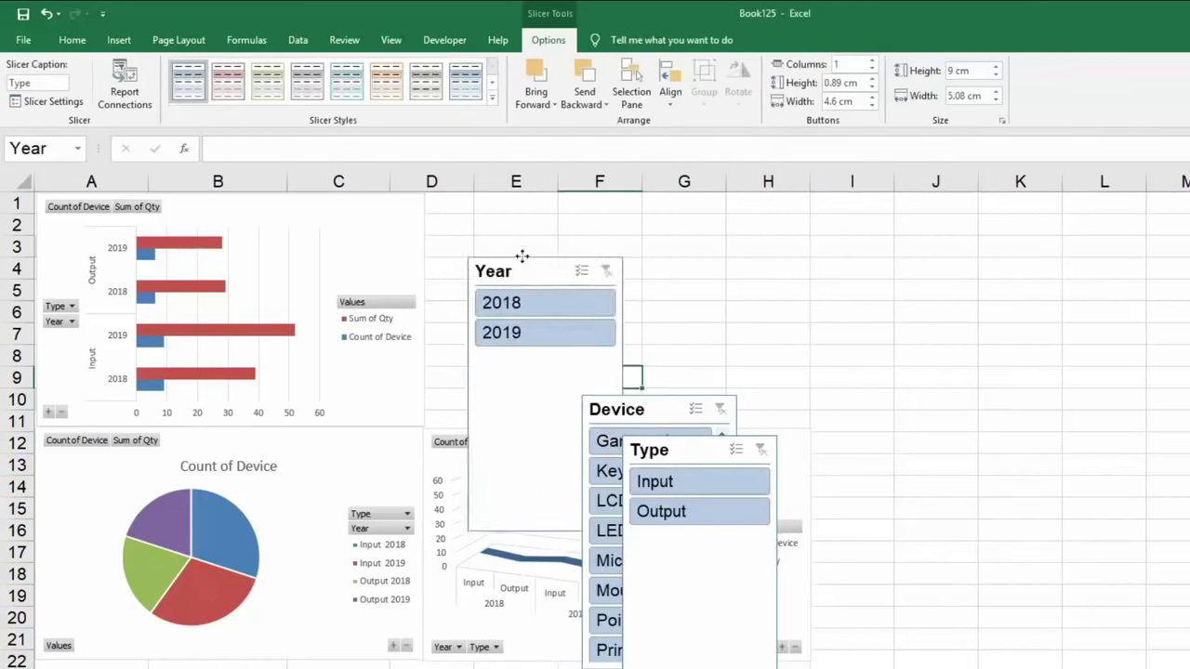
{"action": "left_click_drag", "start_coordinate": [657, 414], "coordinate": [649, 211]}
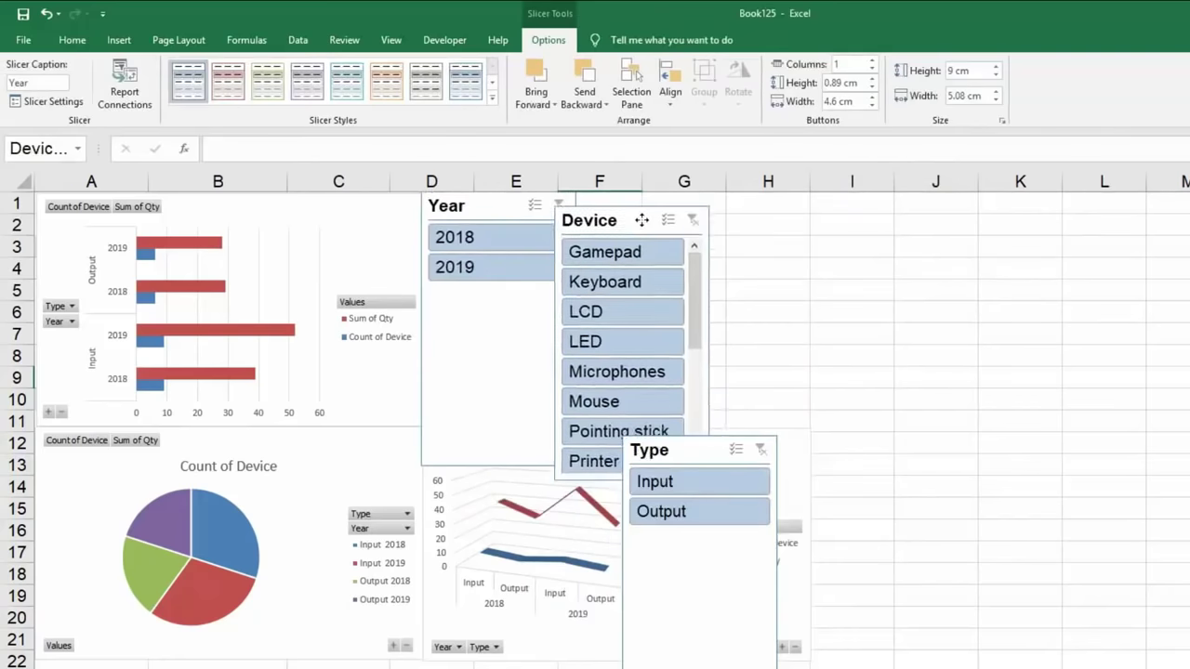
{"action": "left_click_drag", "start_coordinate": [651, 450], "coordinate": [757, 206]}
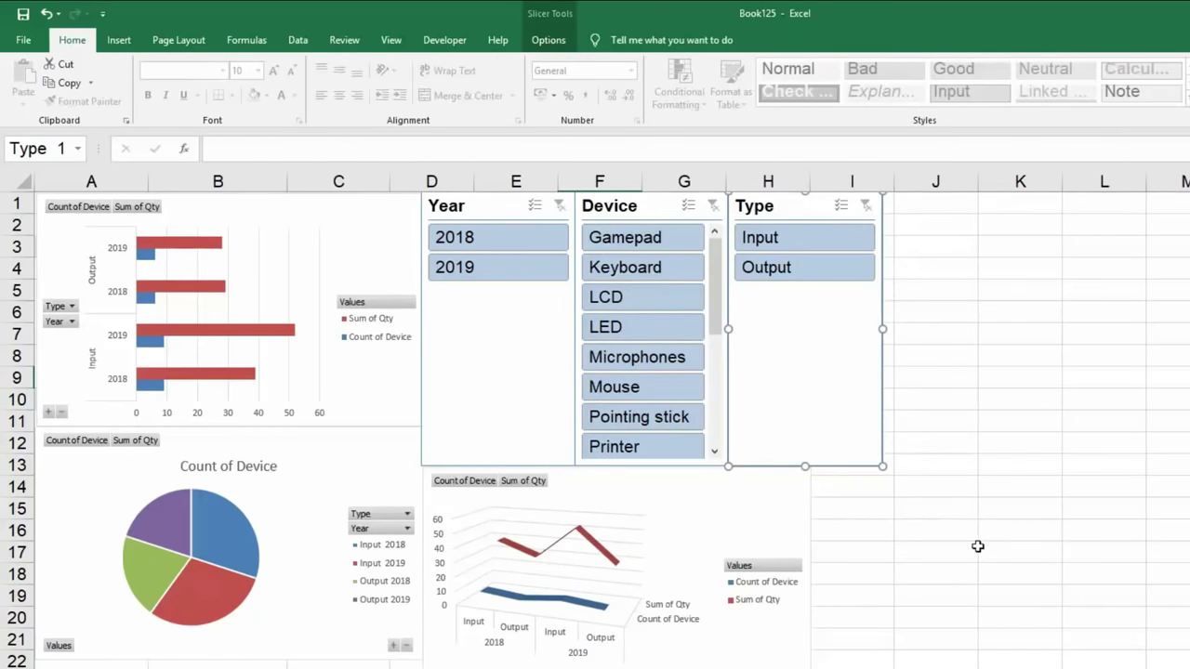
Test the Device slicer by filtering to Keyboard, LCD, LED, Microphones and Mouse
{"action": "left_click", "coordinate": [730, 507]}
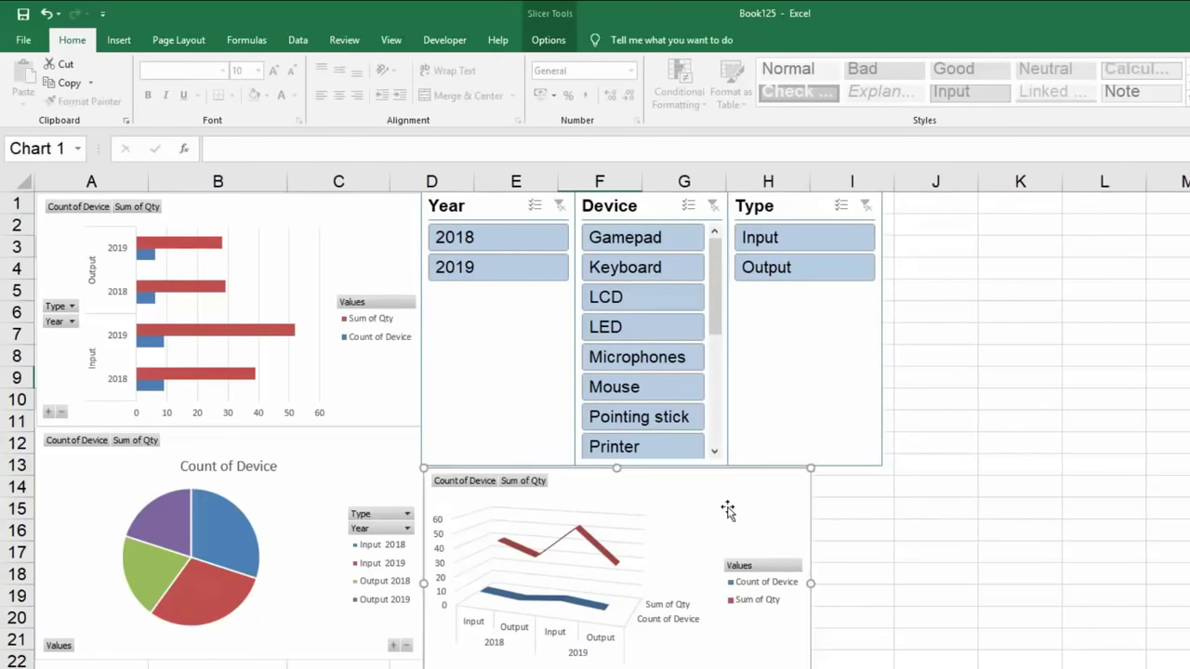
{"action": "left_click", "coordinate": [663, 281]}
{"action": "left_click", "coordinate": [663, 299]}
{"action": "left_click", "coordinate": [663, 329]}
{"action": "left_click", "coordinate": [664, 359]}
{"action": "left_click", "coordinate": [657, 267]}
{"action": "left_click", "coordinate": [651, 326]}
{"action": "left_click", "coordinate": [651, 387]}
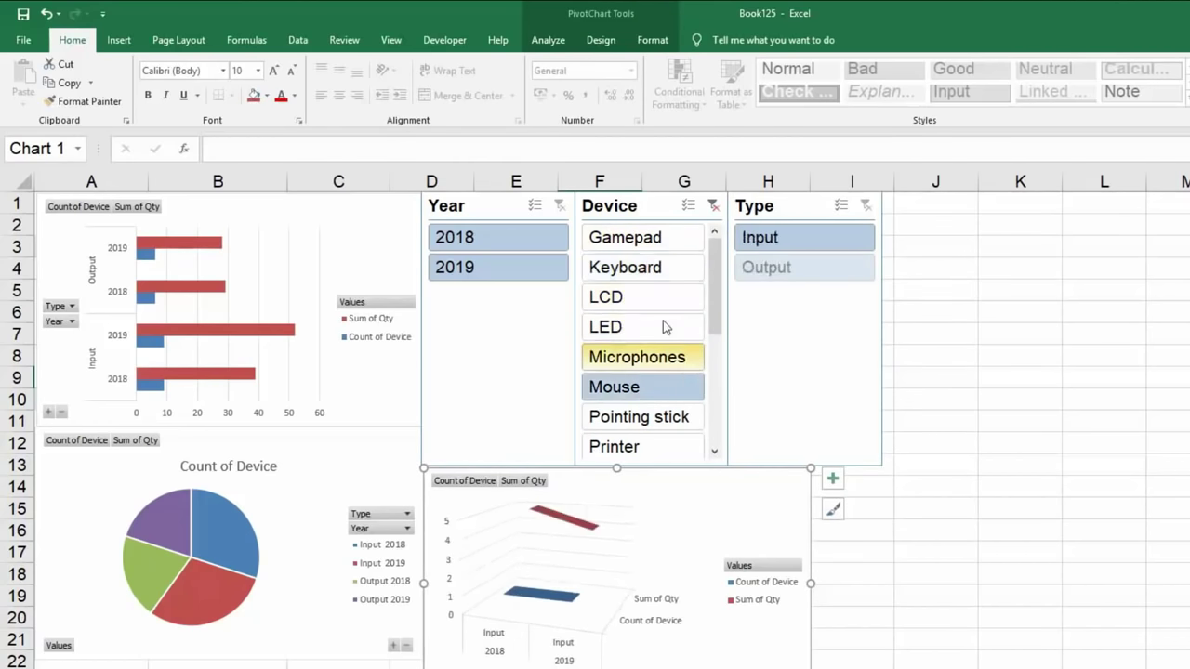
Set the Type slicer to Output, then clear the Device and Year filters
{"action": "left_click", "coordinate": [785, 247]}
{"action": "left_click", "coordinate": [785, 268]}
{"action": "left_click", "coordinate": [552, 263]}
{"action": "left_click", "coordinate": [541, 240]}
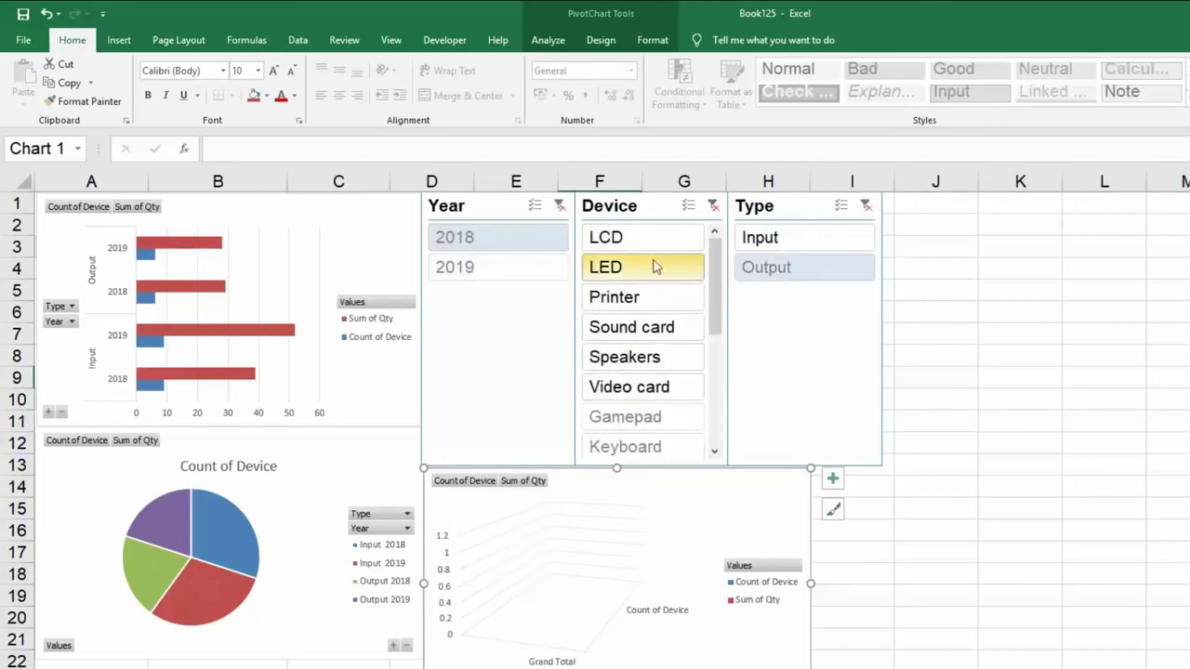
{"action": "left_click", "coordinate": [651, 238]}
{"action": "left_click", "coordinate": [713, 206]}
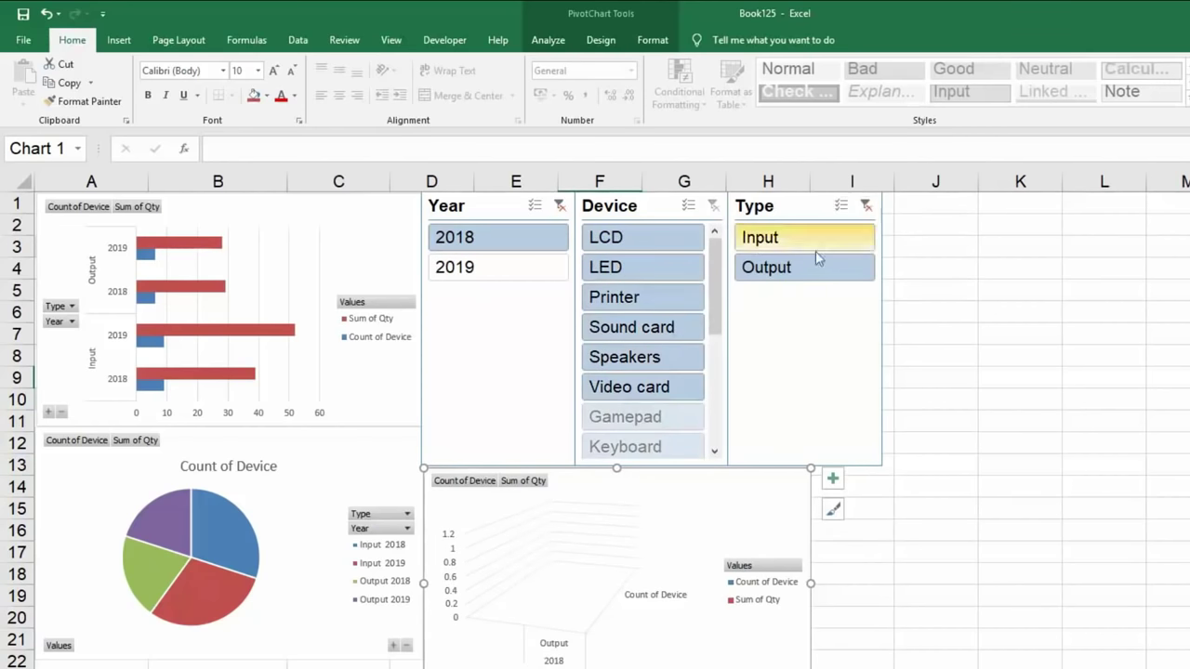
{"action": "left_click", "coordinate": [559, 206]}
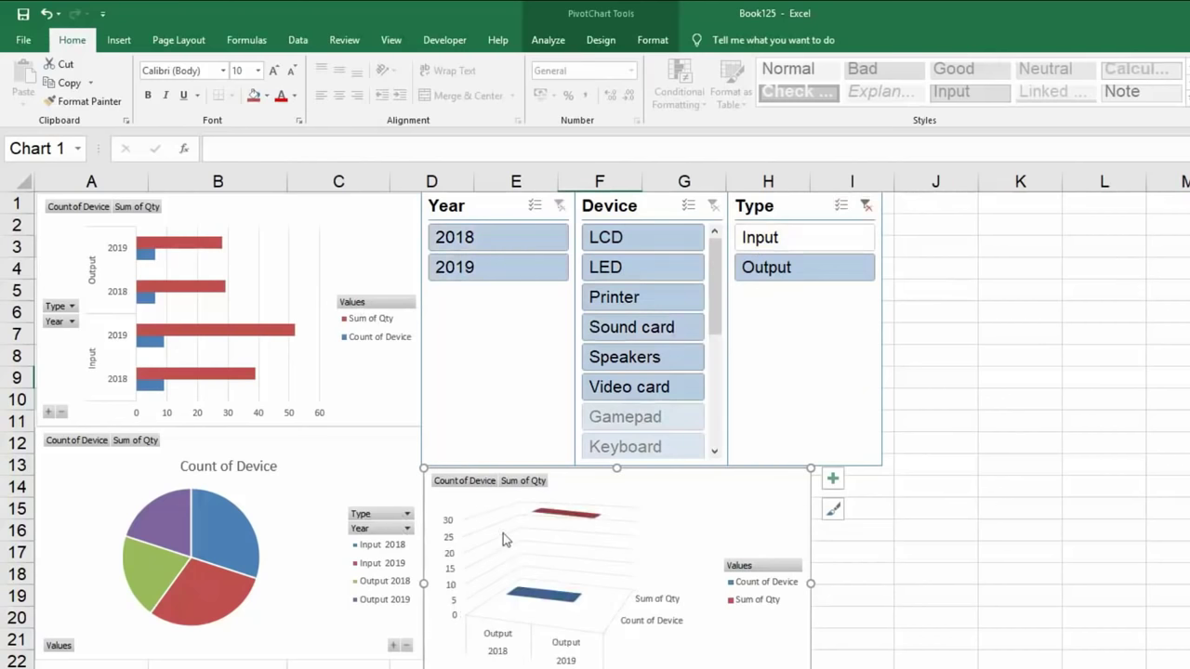
{"action": "left_click", "coordinate": [498, 205]}
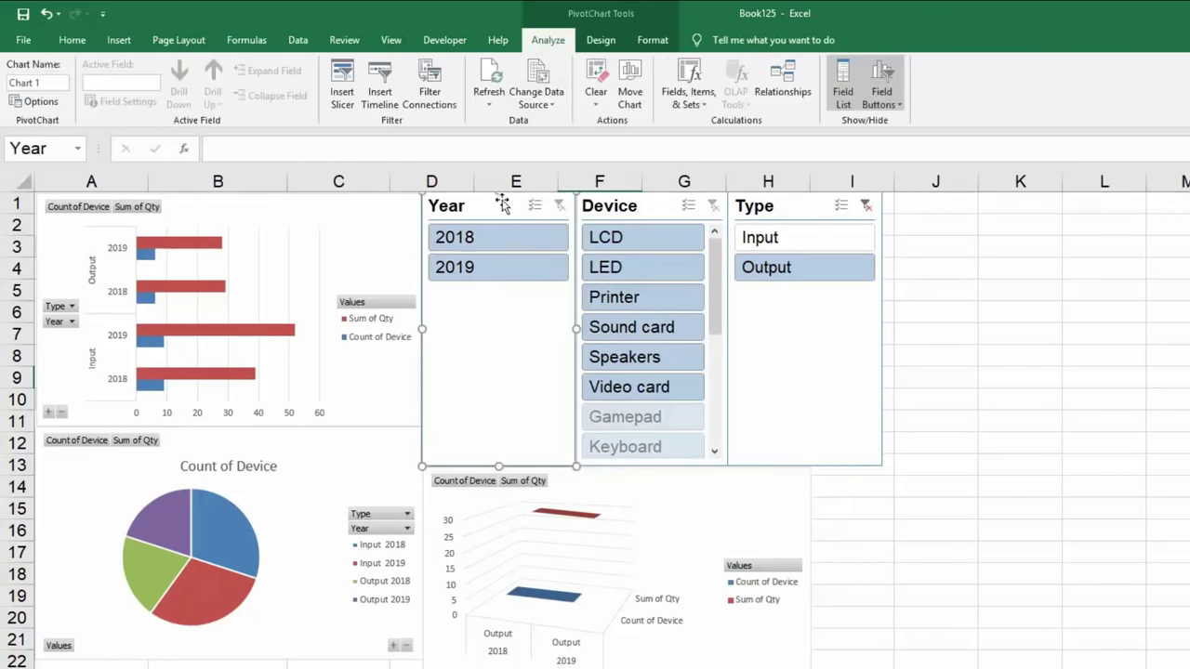
{"action": "left_click", "coordinate": [623, 219]}
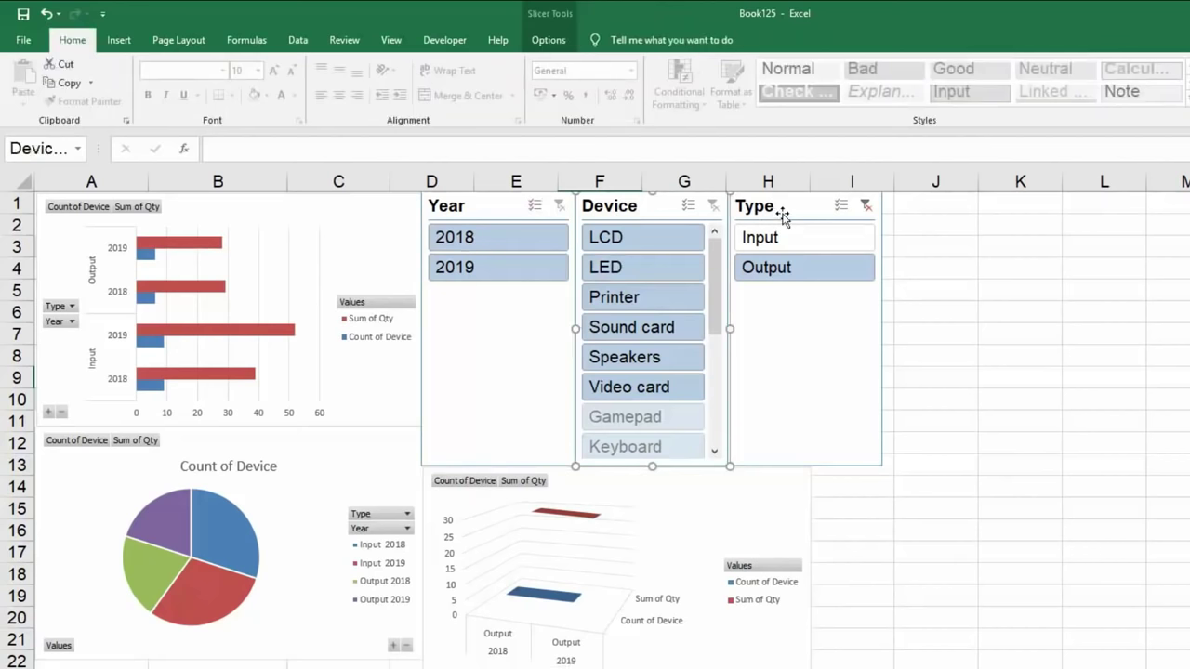
Connect the Year slicer to PivotTable7 on Sheet9 through Report Connections
{"action": "left_click", "coordinate": [501, 213]}
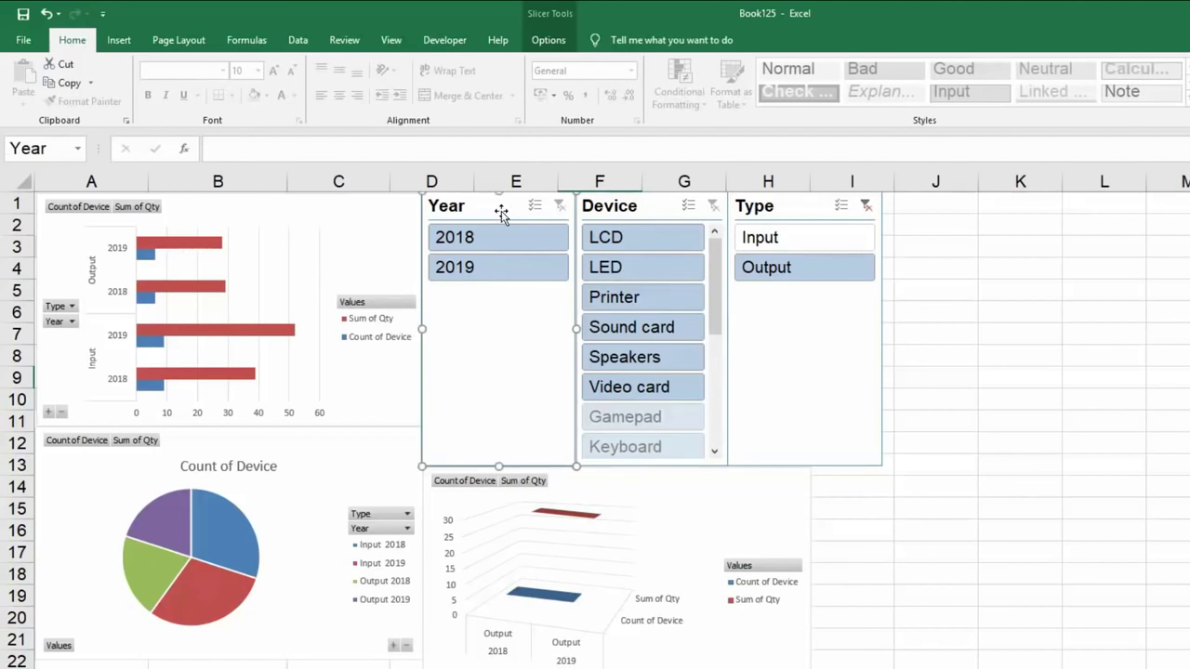
{"action": "left_click", "coordinate": [540, 42]}
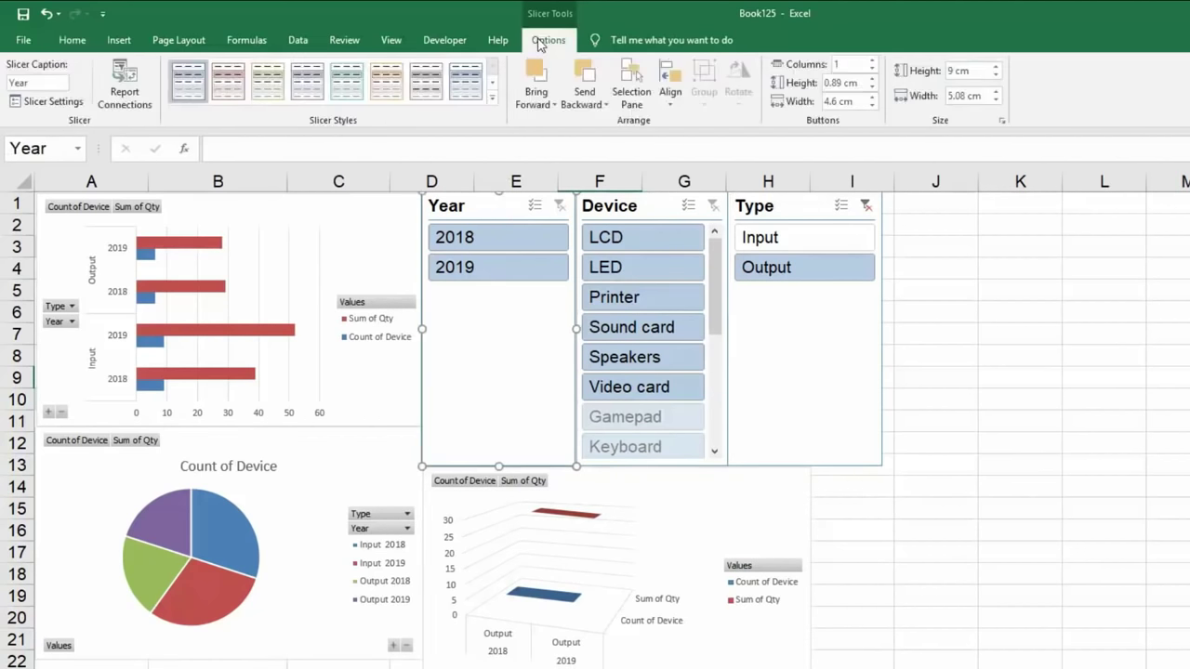
{"action": "left_click", "coordinate": [129, 81]}
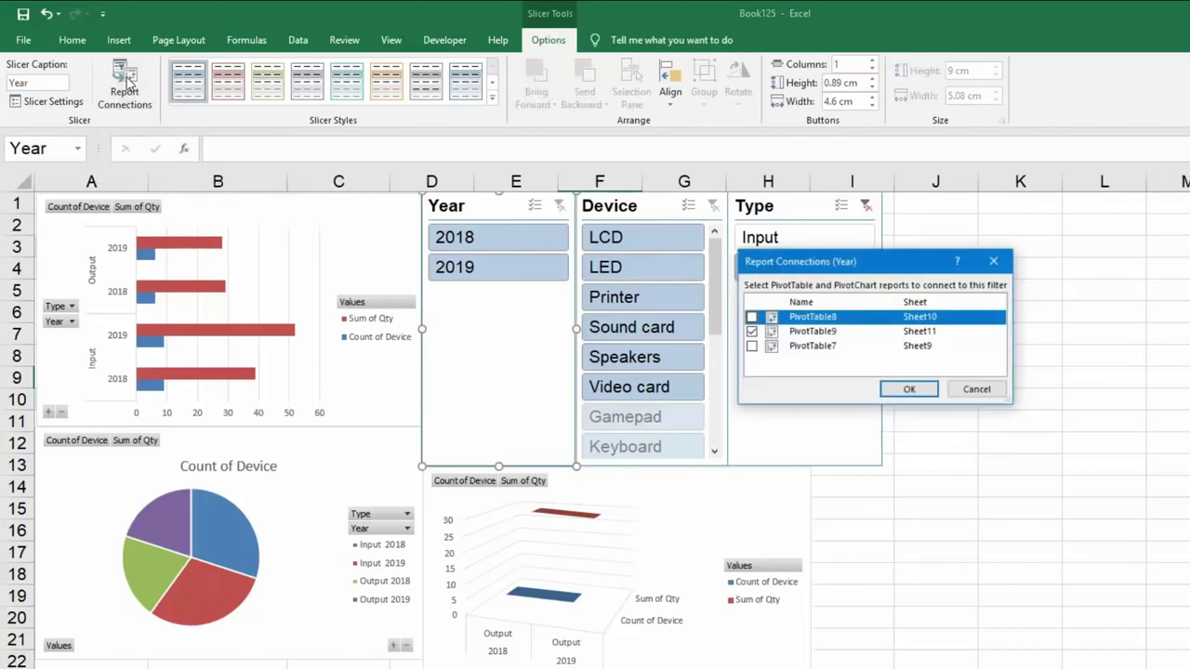
{"action": "left_click", "coordinate": [752, 347]}
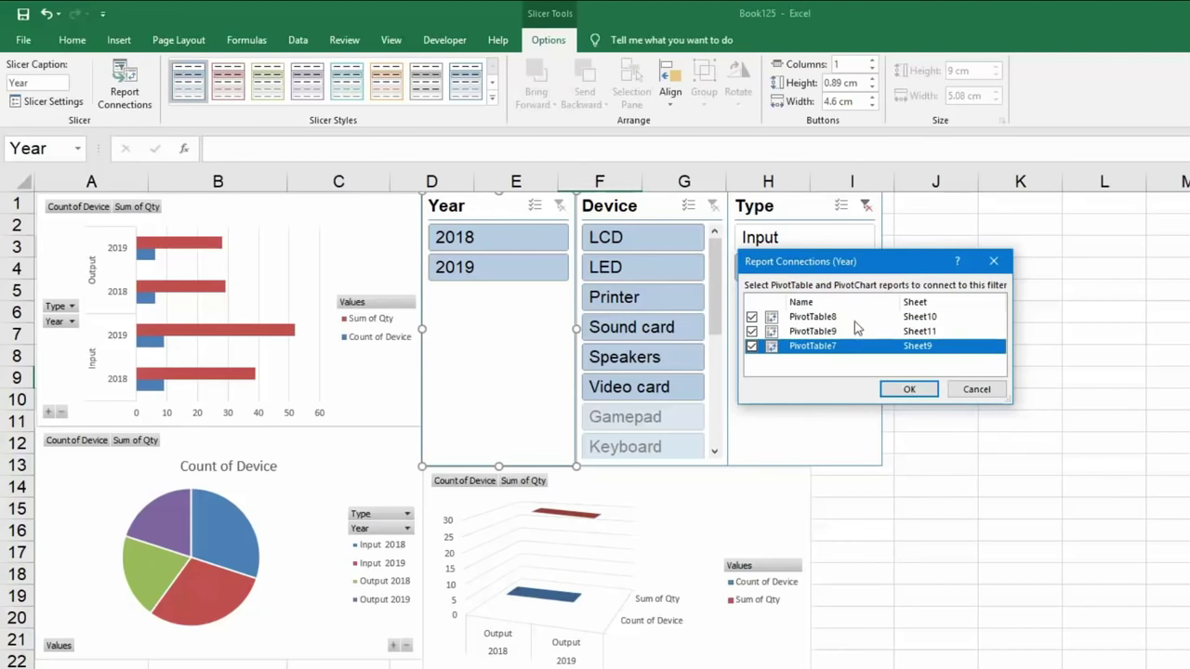
{"action": "left_click", "coordinate": [907, 390]}
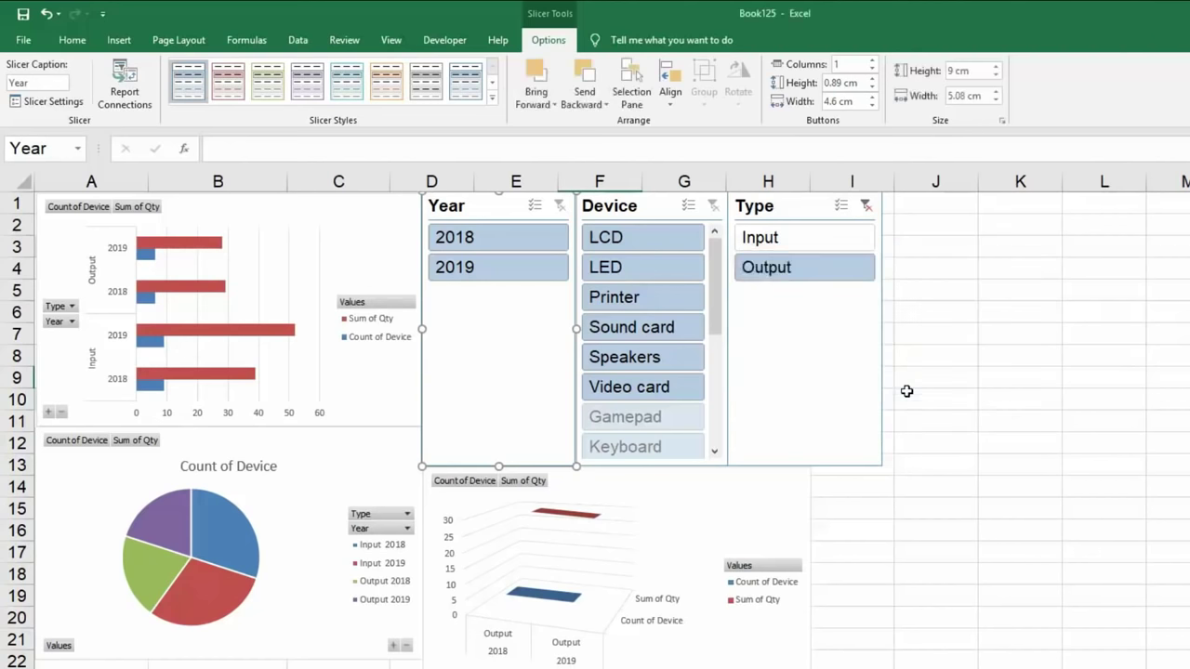
Connect the Device slicer to PivotTable7 as well
{"action": "left_click", "coordinate": [626, 211]}
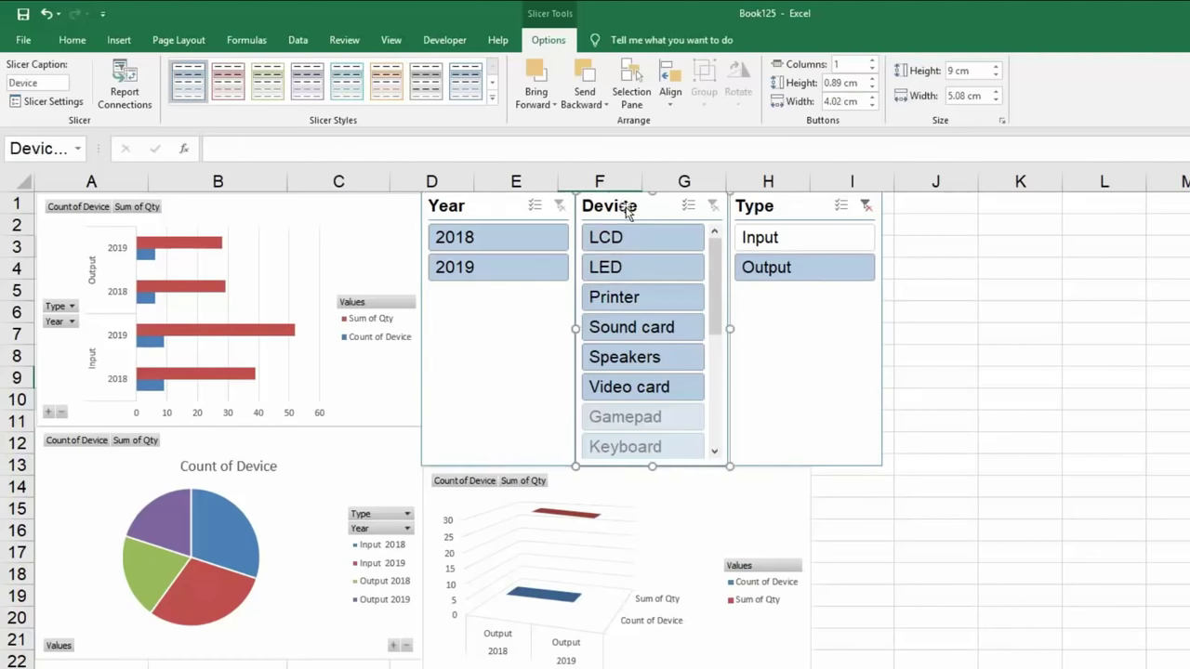
{"action": "left_click", "coordinate": [123, 93]}
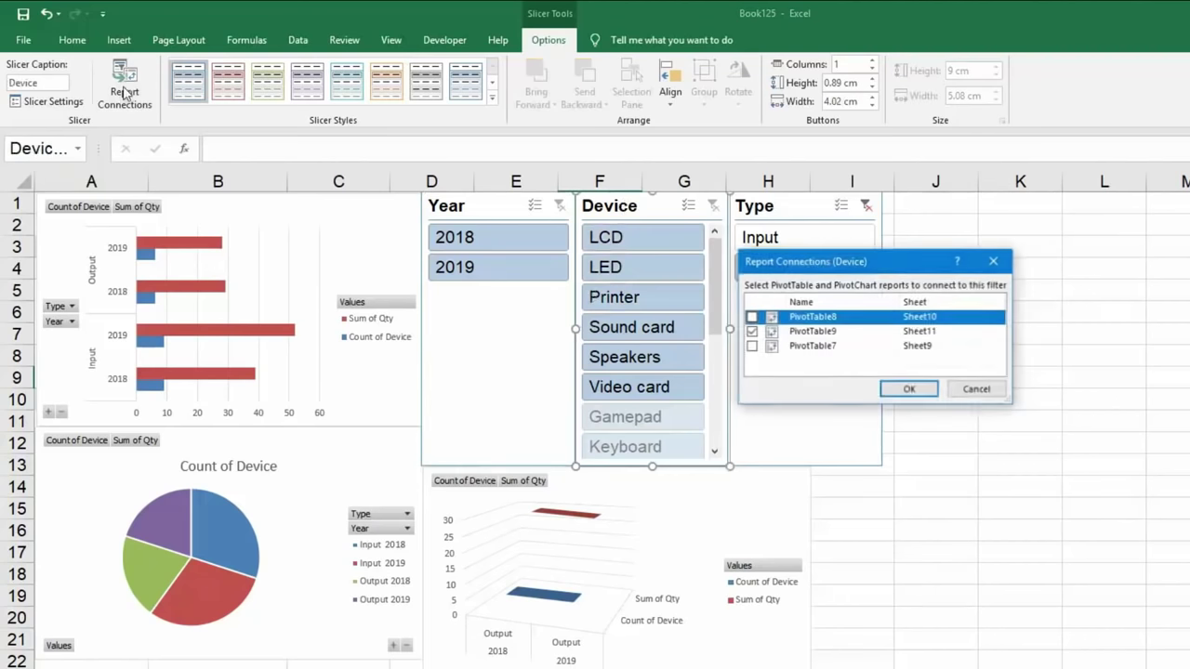
{"action": "left_click", "coordinate": [752, 347]}
{"action": "left_click", "coordinate": [909, 389]}
Tick PivotTable7 in the Type slicer's report connections alongside PivotTable8 and PivotTable9
{"action": "left_click", "coordinate": [819, 220]}
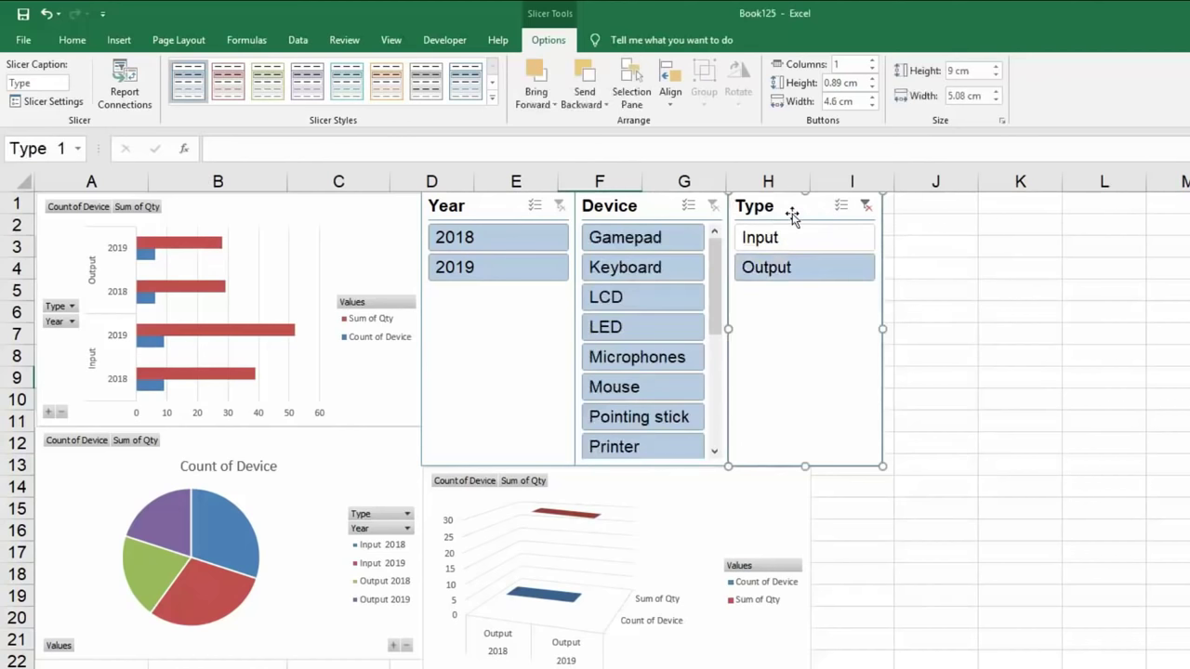
{"action": "left_click", "coordinate": [124, 93]}
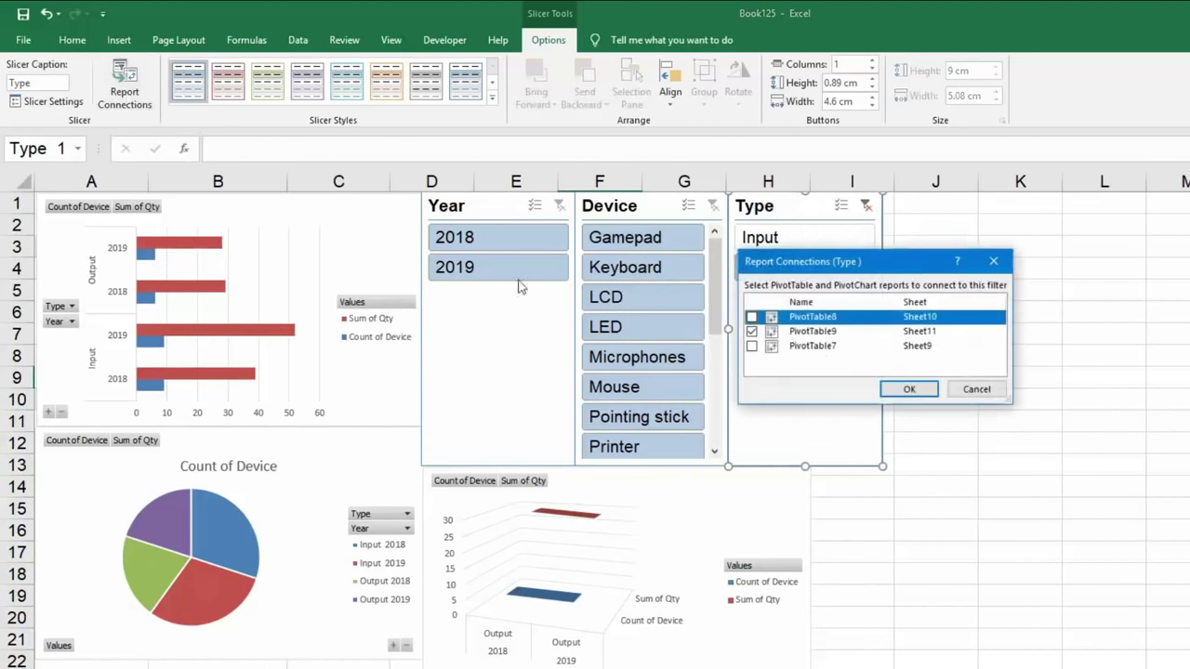
{"action": "left_click", "coordinate": [752, 346]}
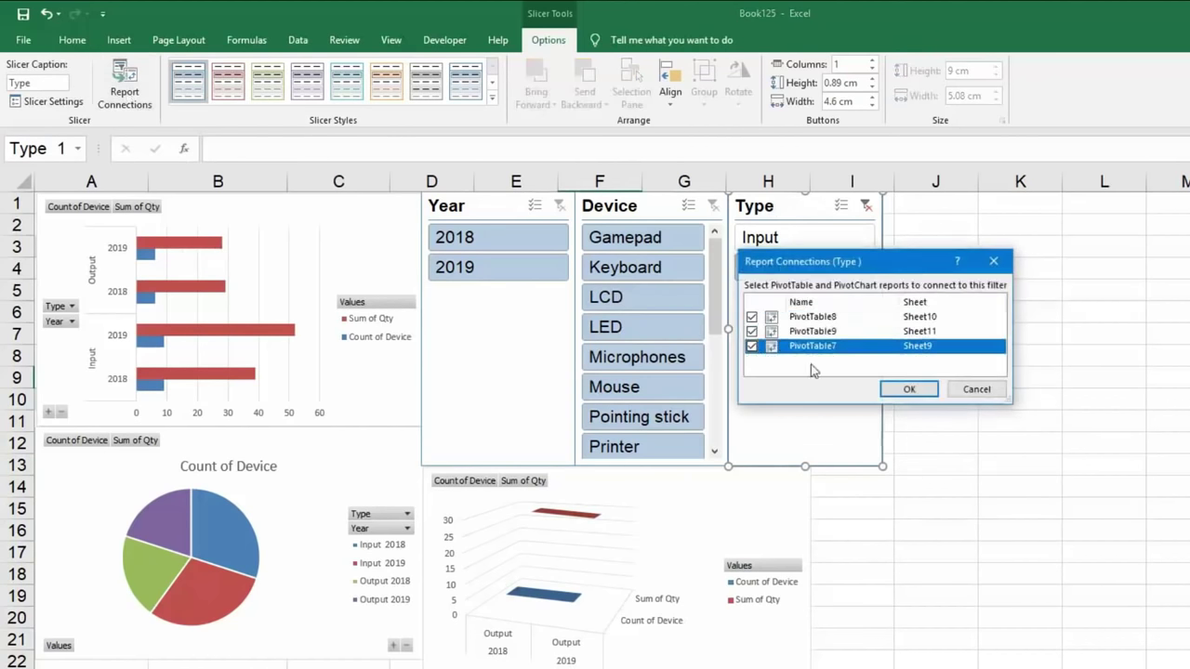
{"action": "left_click", "coordinate": [909, 390]}
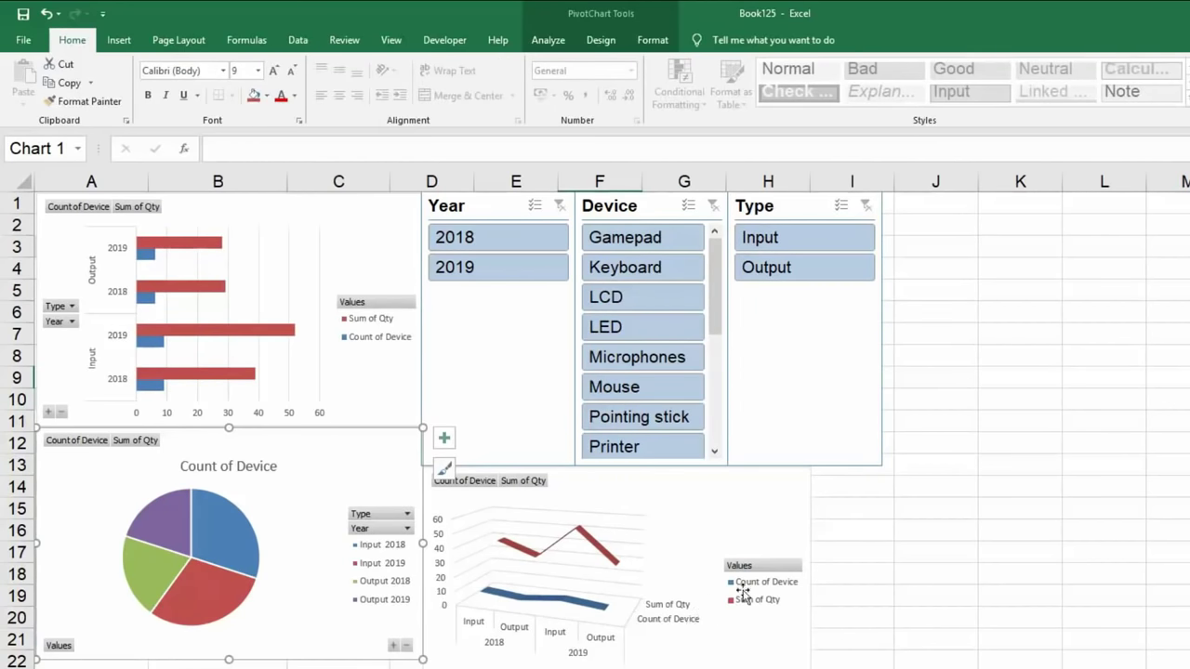
Filter Type to Input then Output, clear it, then filter Device to Gamepad and LED
{"action": "left_click", "coordinate": [801, 245]}
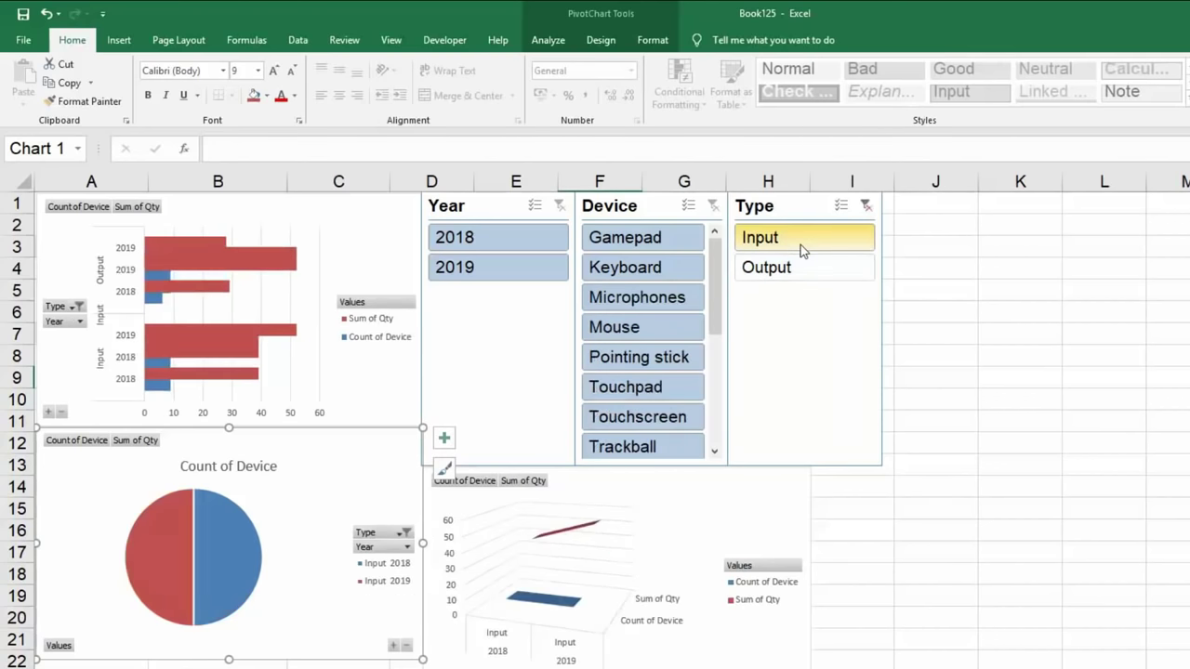
{"action": "left_click", "coordinate": [811, 272]}
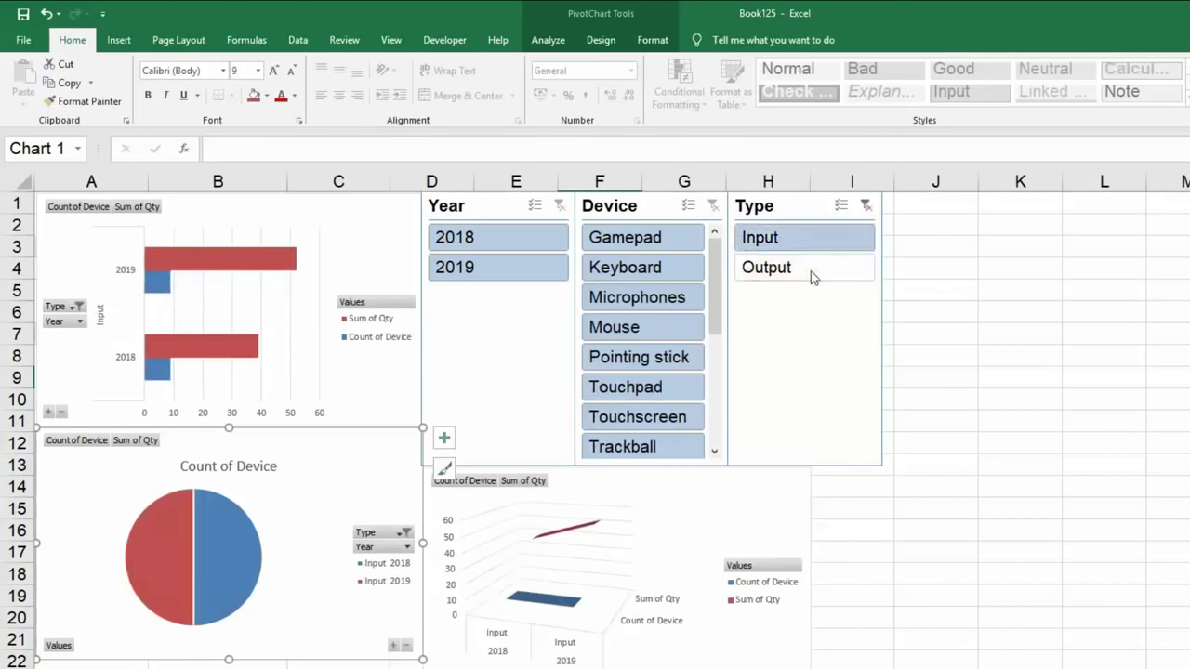
{"action": "left_click", "coordinate": [811, 271]}
{"action": "left_click", "coordinate": [866, 205]}
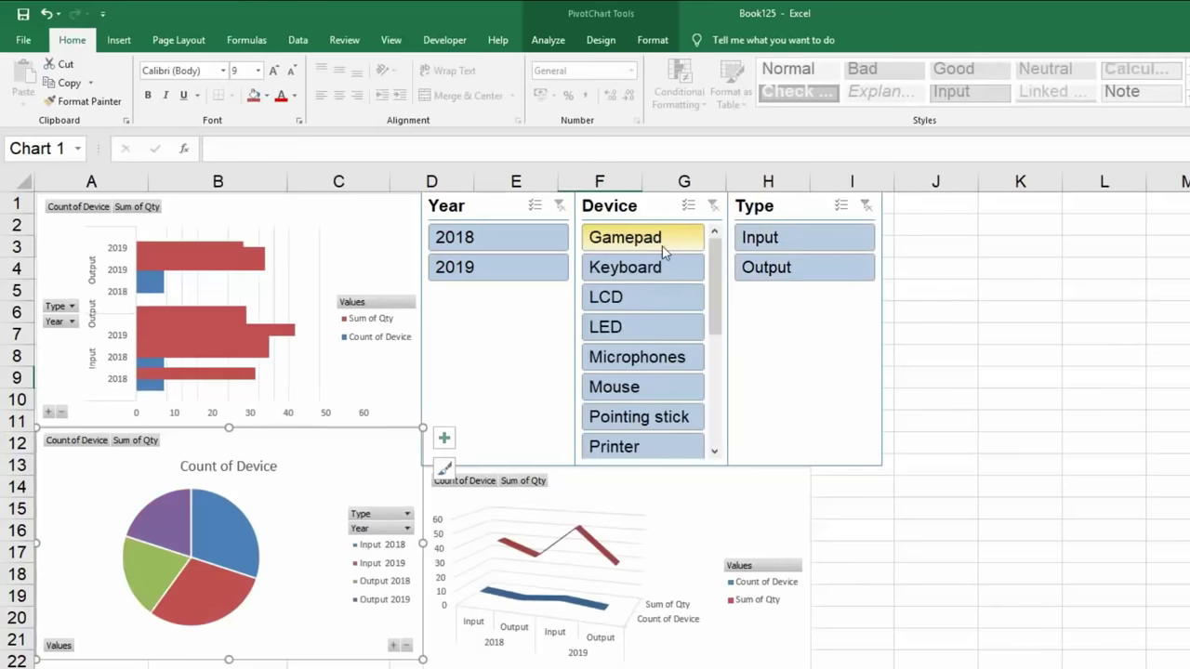
{"action": "left_click", "coordinate": [641, 239]}
{"action": "left_click", "coordinate": [655, 329]}
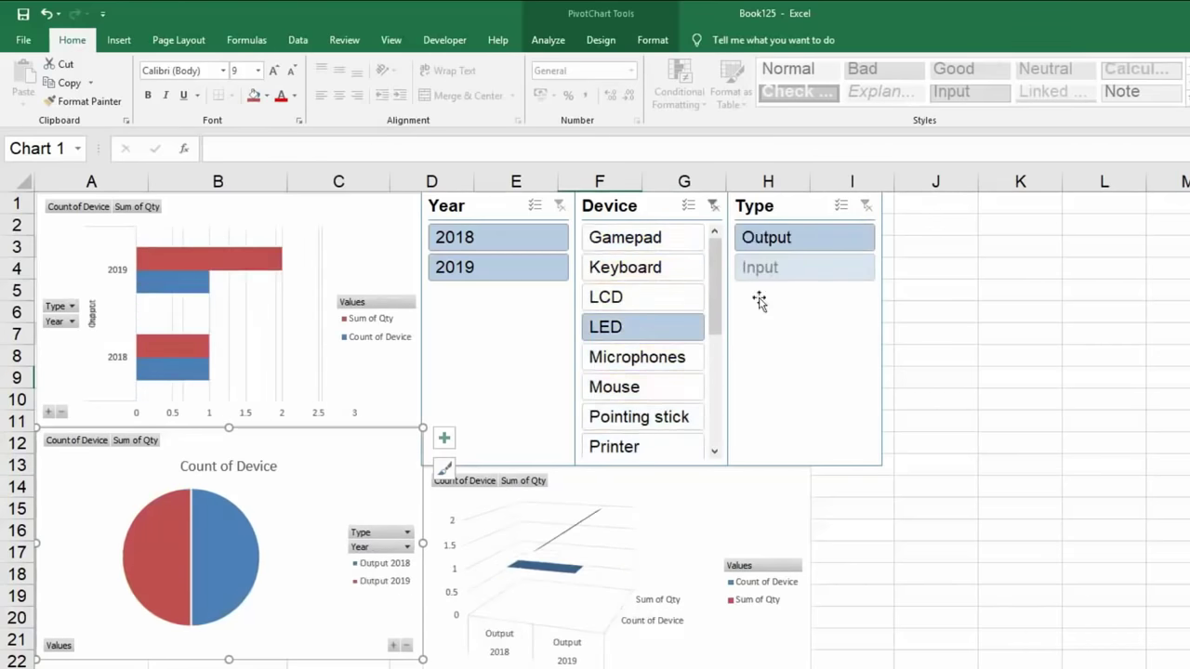
{"action": "left_click", "coordinate": [796, 243]}
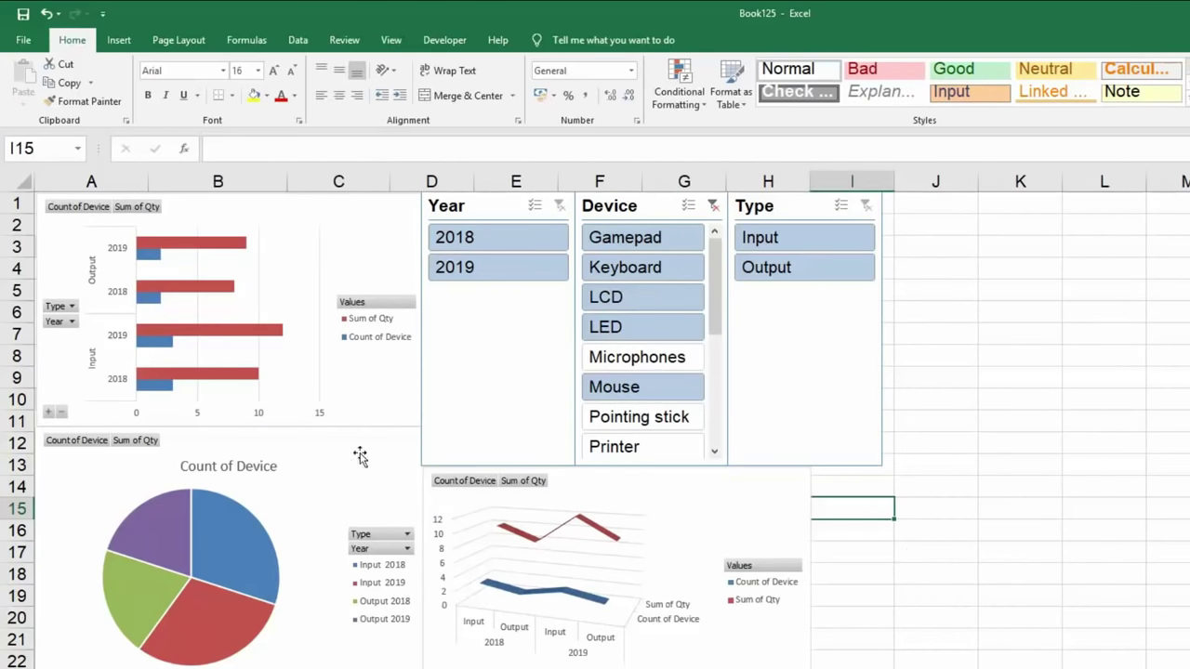
Give the pie chart a percentage-label style and the line and bar charts a dark grey style
{"action": "left_click", "coordinate": [361, 456]}
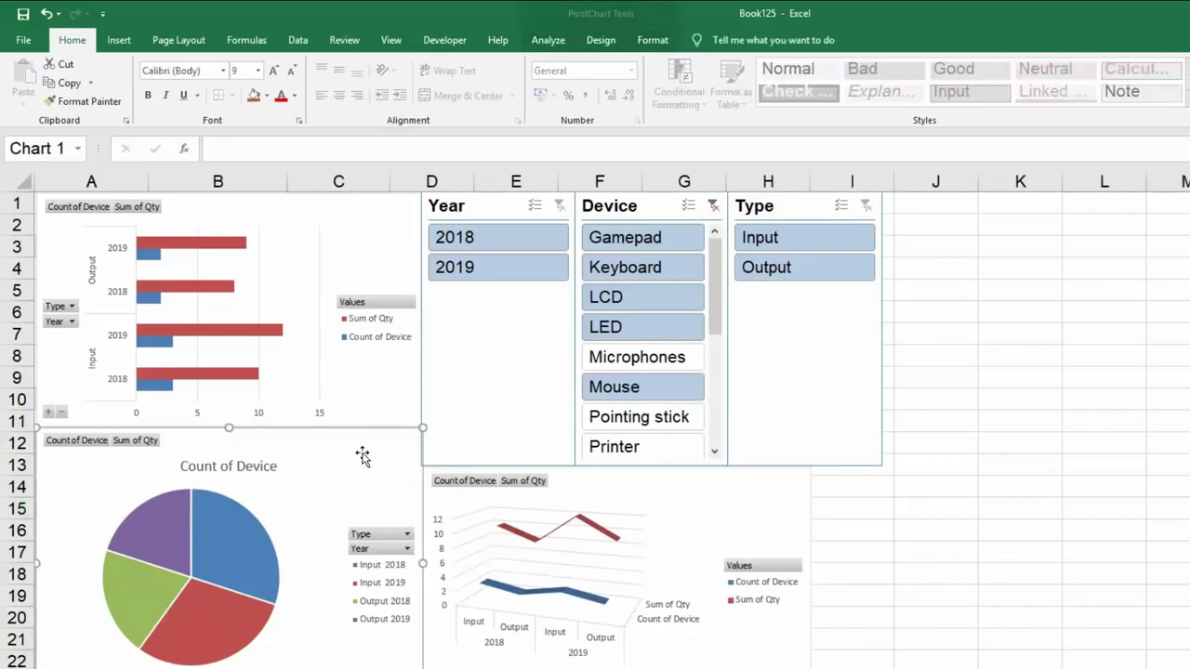
{"action": "left_click", "coordinate": [600, 38]}
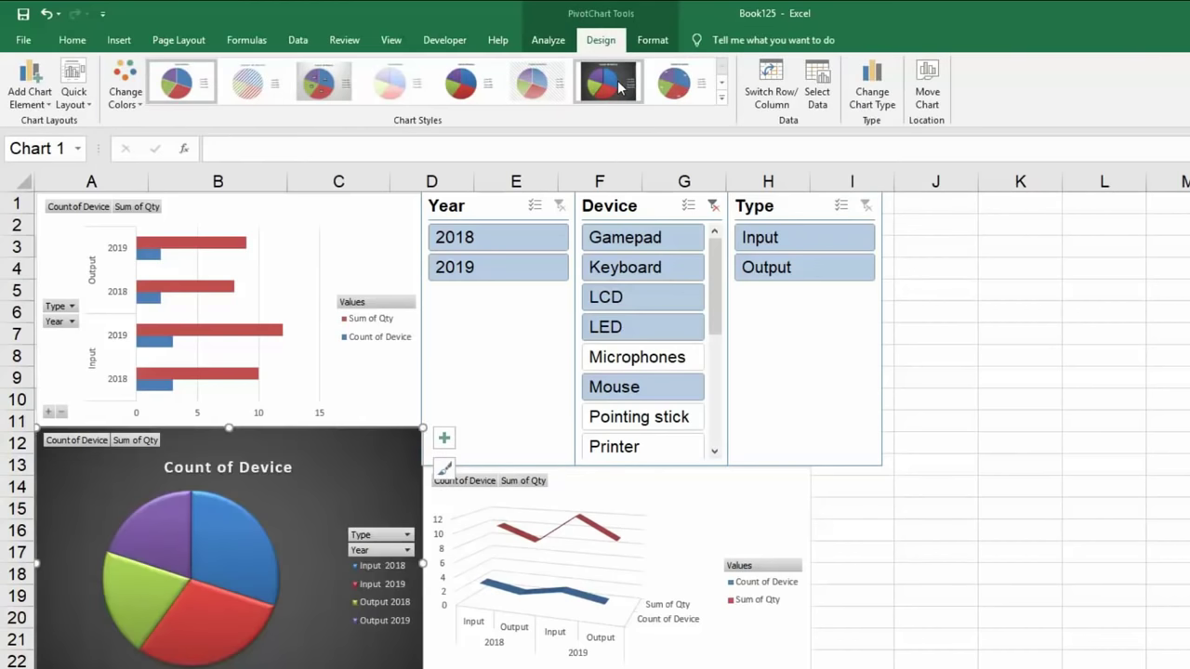
{"action": "left_click", "coordinate": [677, 83]}
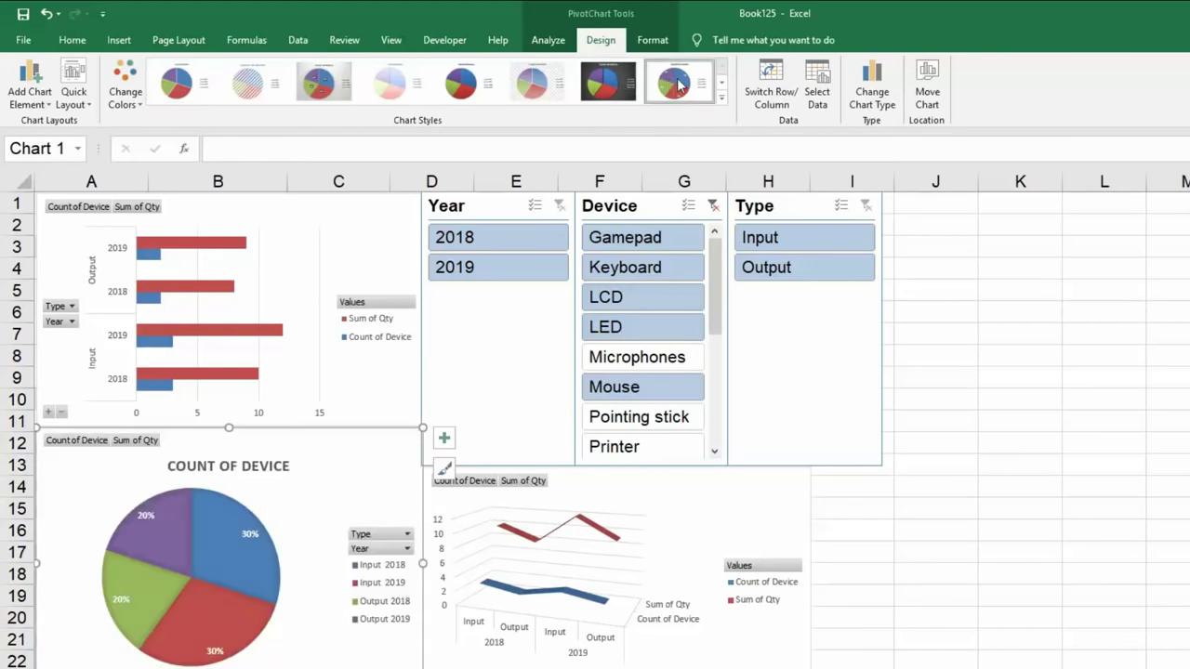
{"action": "left_click", "coordinate": [743, 500]}
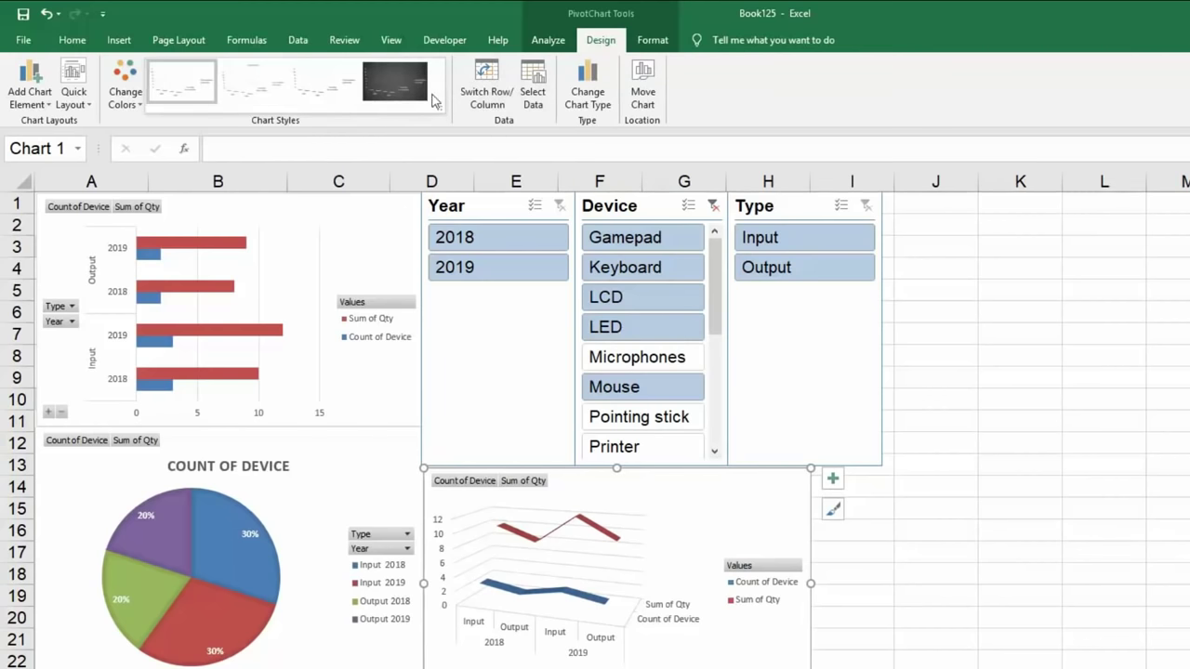
{"action": "left_click", "coordinate": [394, 85]}
{"action": "left_click", "coordinate": [390, 223]}
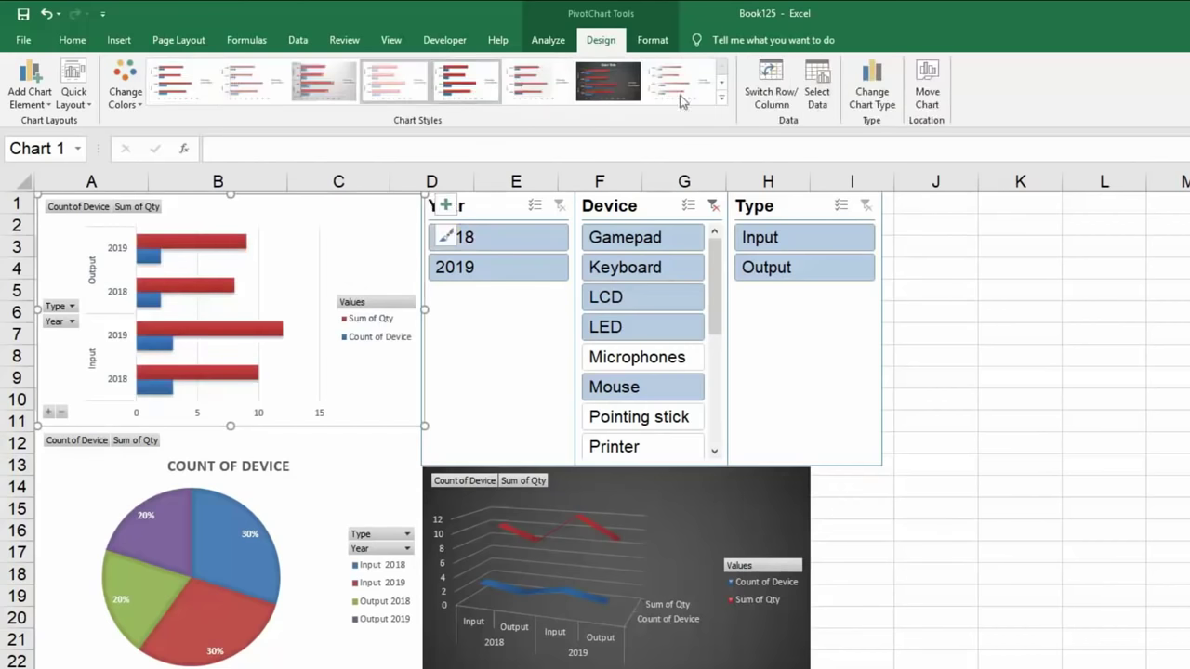
{"action": "left_click", "coordinate": [609, 97]}
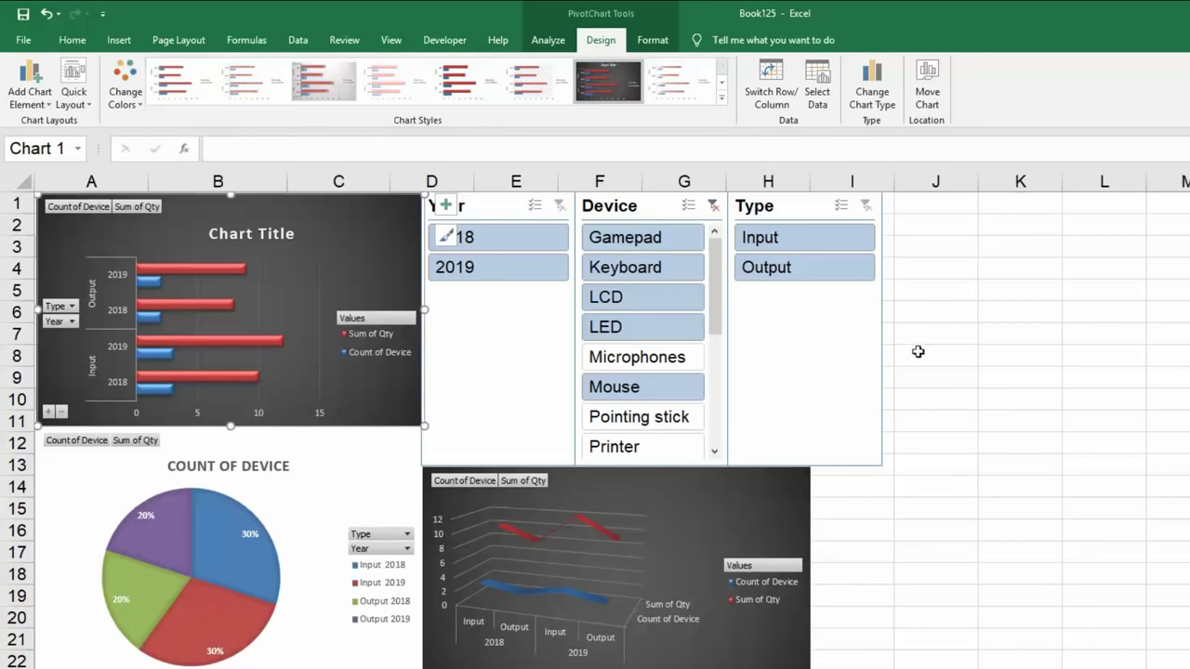
Filter the Device slicer to Microphones, Pointing stick, Gamepad and LED
{"action": "left_click", "coordinate": [925, 571]}
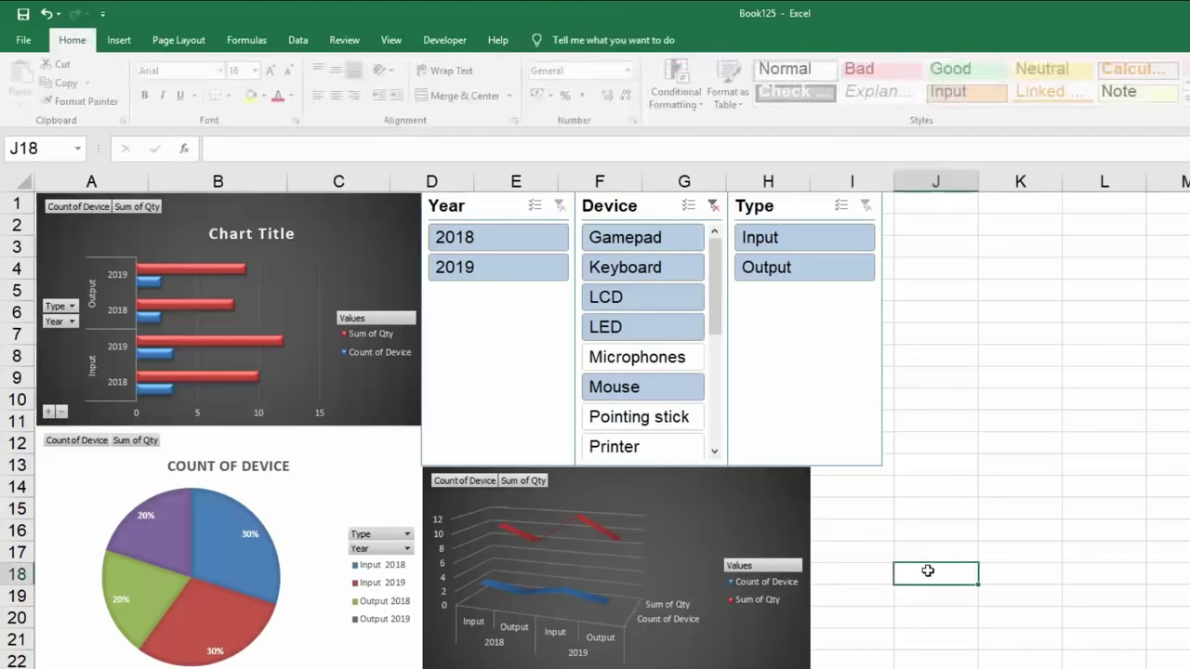
{"action": "left_click", "coordinate": [671, 358]}
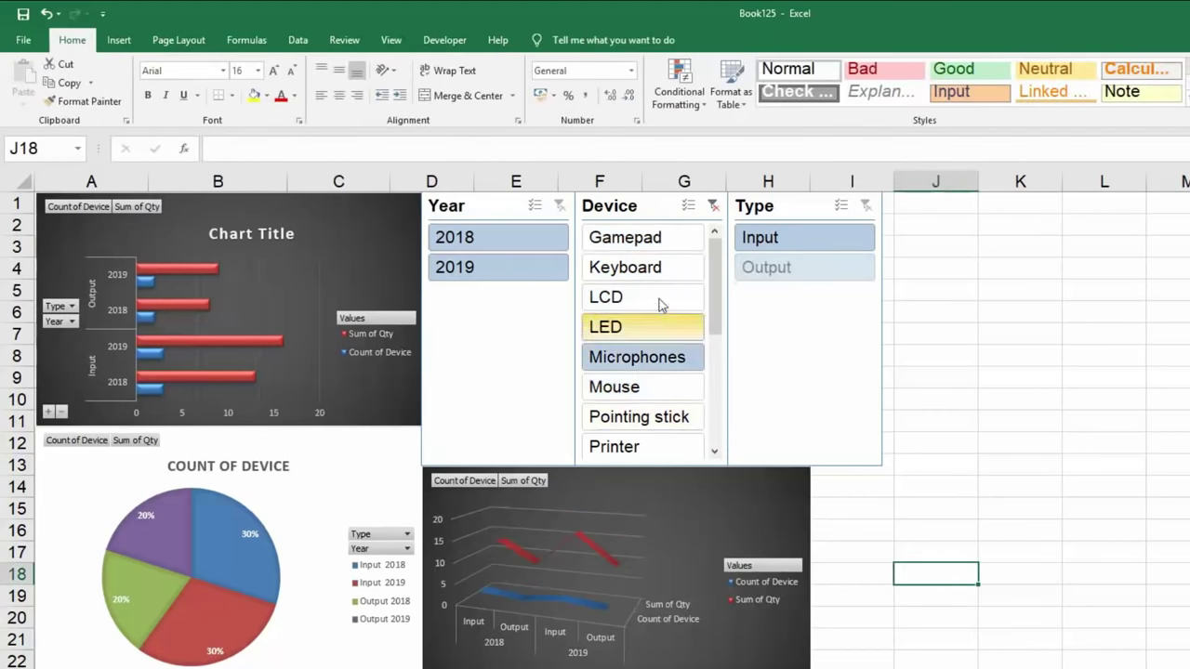
{"action": "left_click", "coordinate": [653, 426], "text": "ctrl"}
{"action": "left_click", "coordinate": [653, 240], "text": "ctrl"}
{"action": "left_click", "coordinate": [655, 327], "text": "ctrl"}
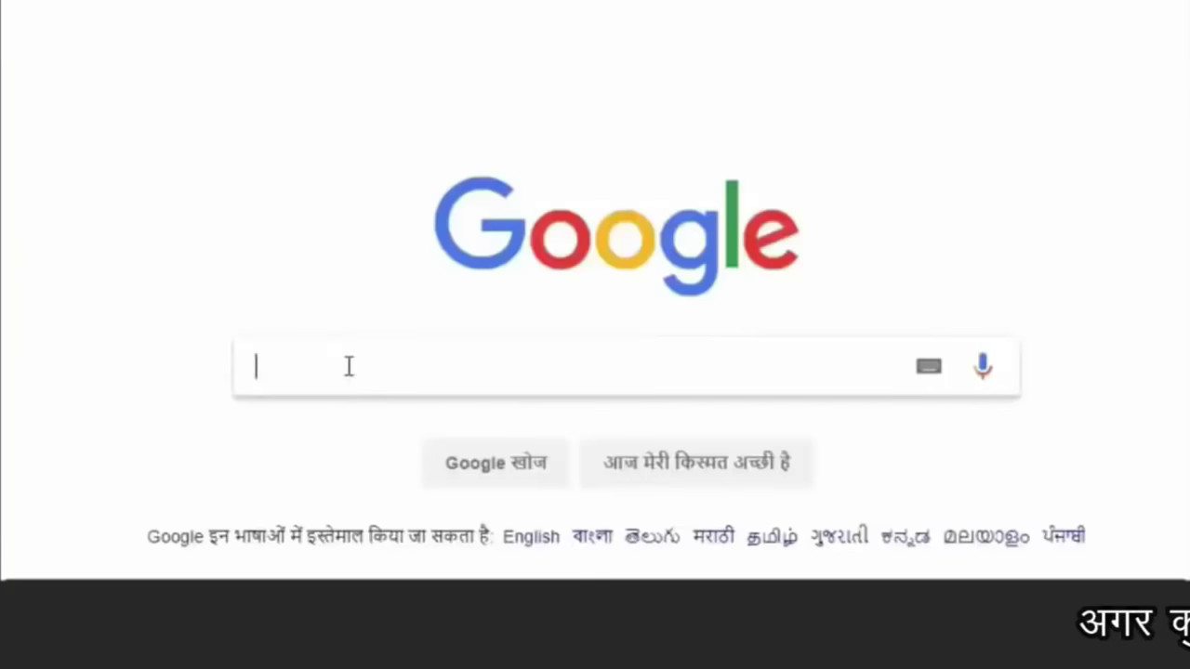
Search Google for 'my big guide' and open the MyBigGuide website
{"action": "left_click", "coordinate": [348, 367]}
{"action": "type", "text": "my big guide"}
{"action": "left_click", "coordinate": [316, 410]}
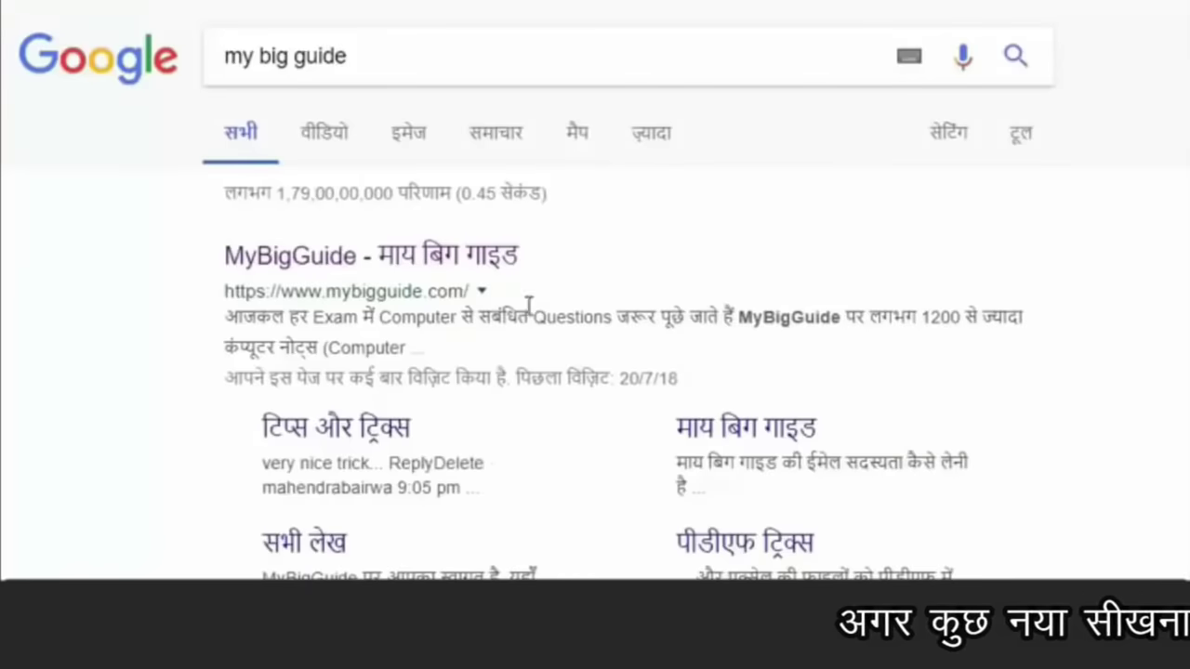
{"action": "left_click", "coordinate": [398, 274]}
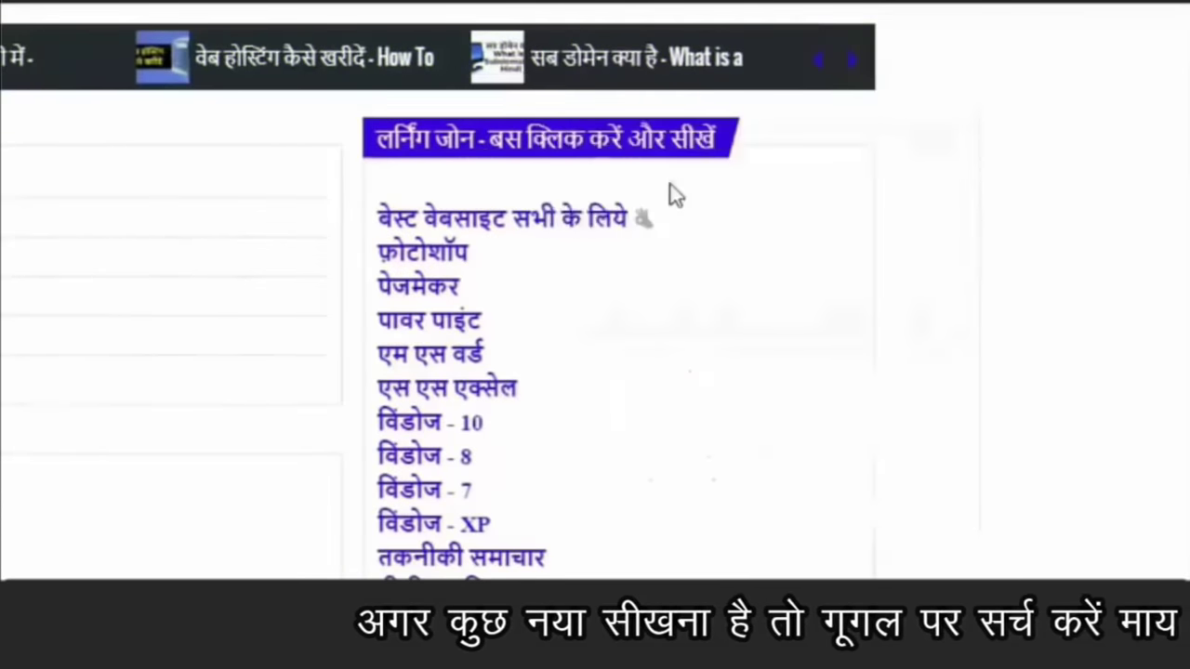
{"action": "scroll", "coordinate": [558, 391], "scroll_direction": "down", "scroll_amount": 3}
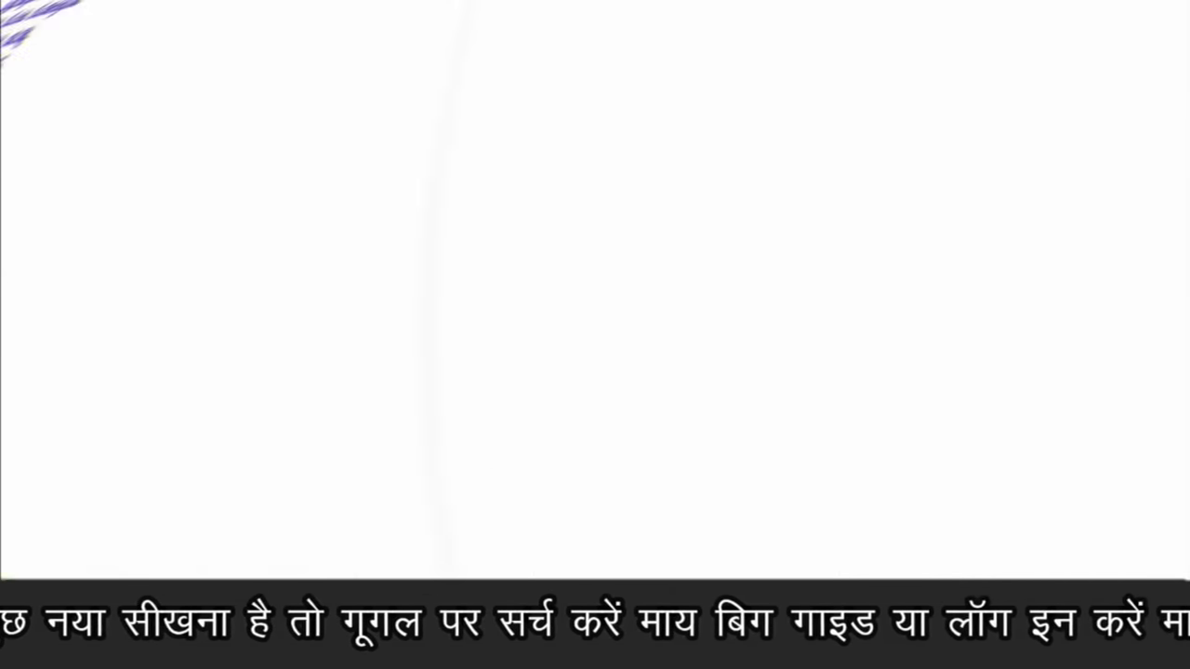
{"action": "scroll", "coordinate": [1012, 284], "scroll_direction": "down", "scroll_amount": 5}
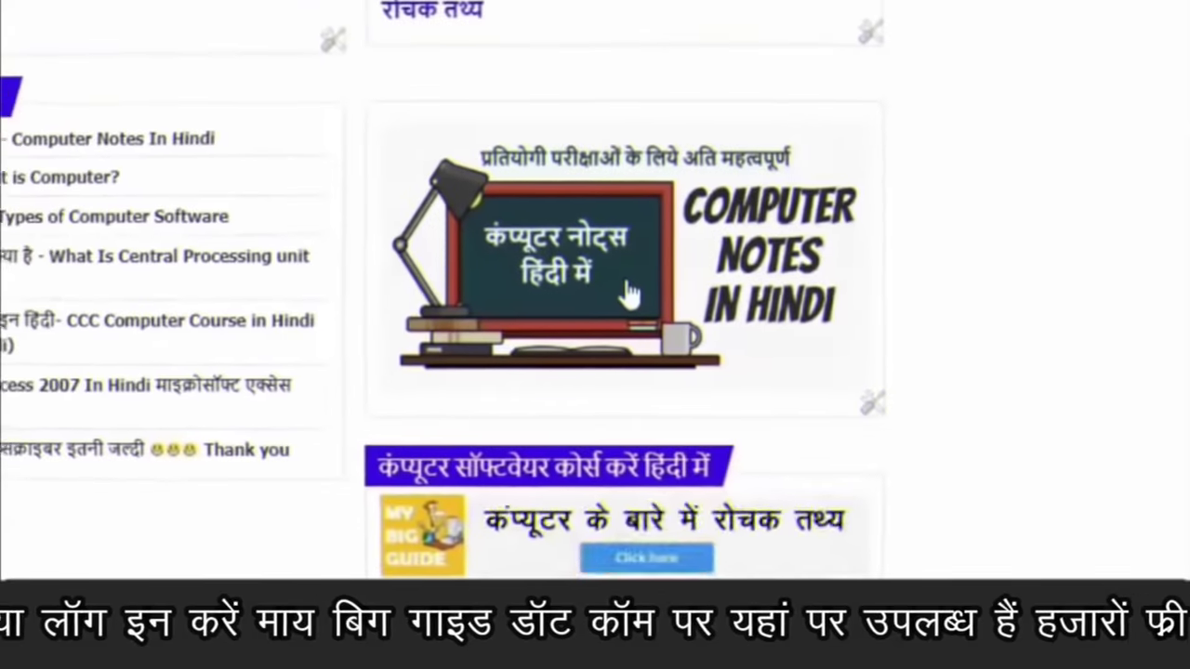
Open Computer Notes In Hindi, then the FAQ list, and scroll through its articles
{"action": "left_click", "coordinate": [632, 295]}
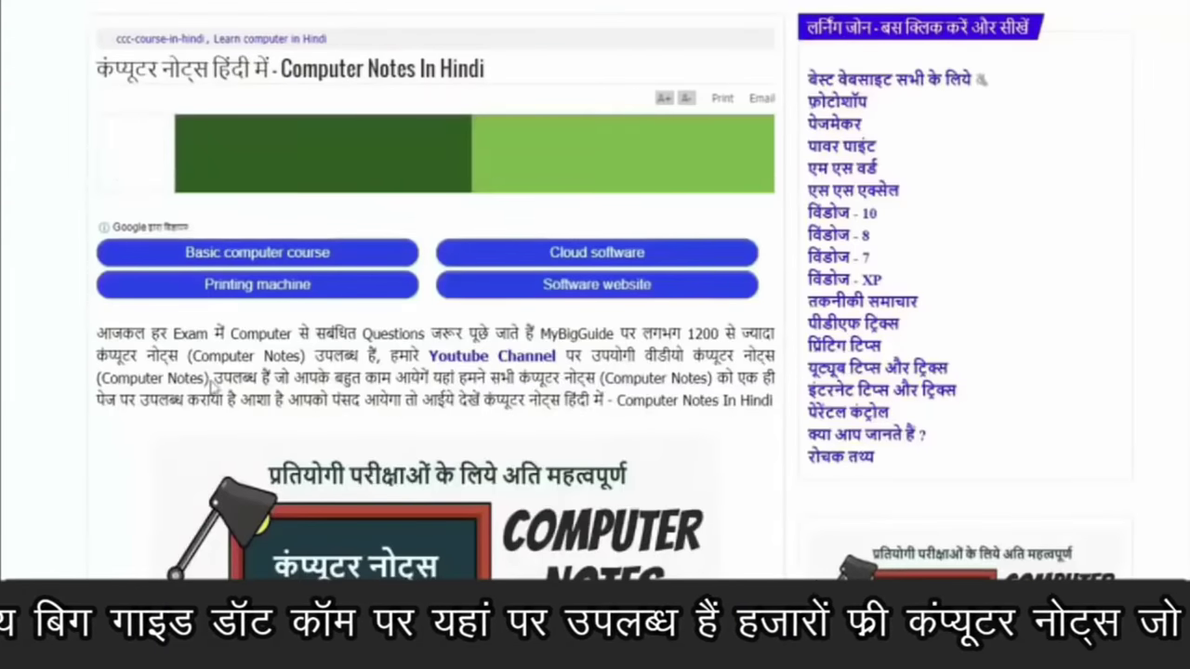
{"action": "scroll", "coordinate": [656, 351], "scroll_direction": "down", "scroll_amount": 10}
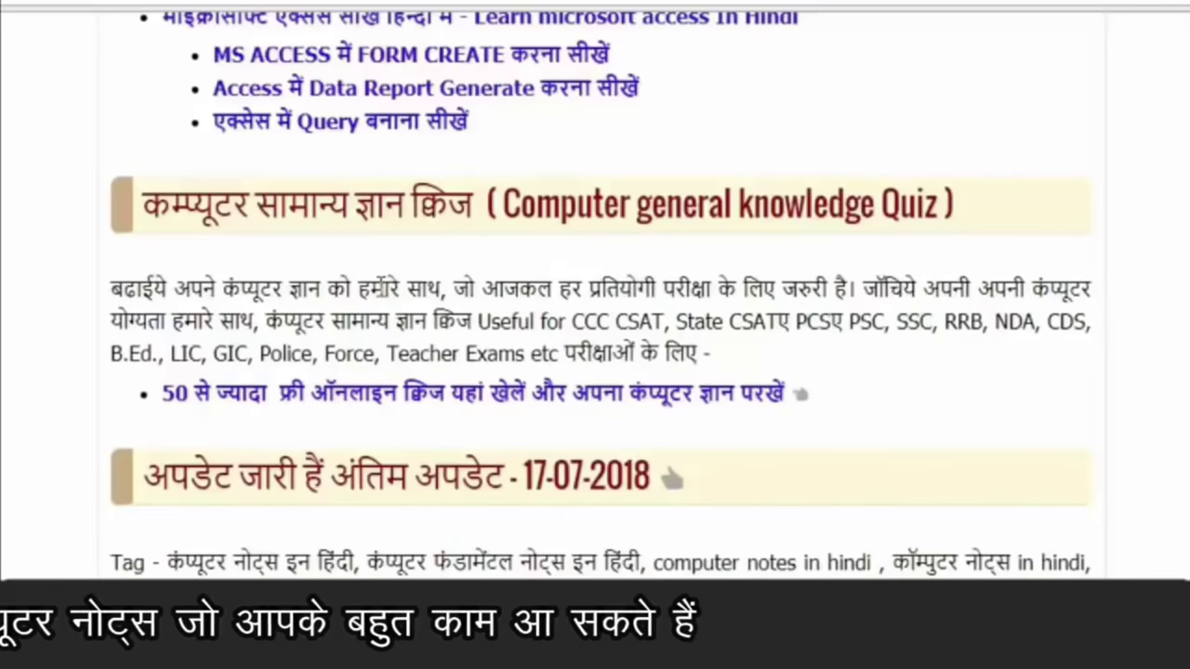
{"action": "left_click", "coordinate": [569, 394]}
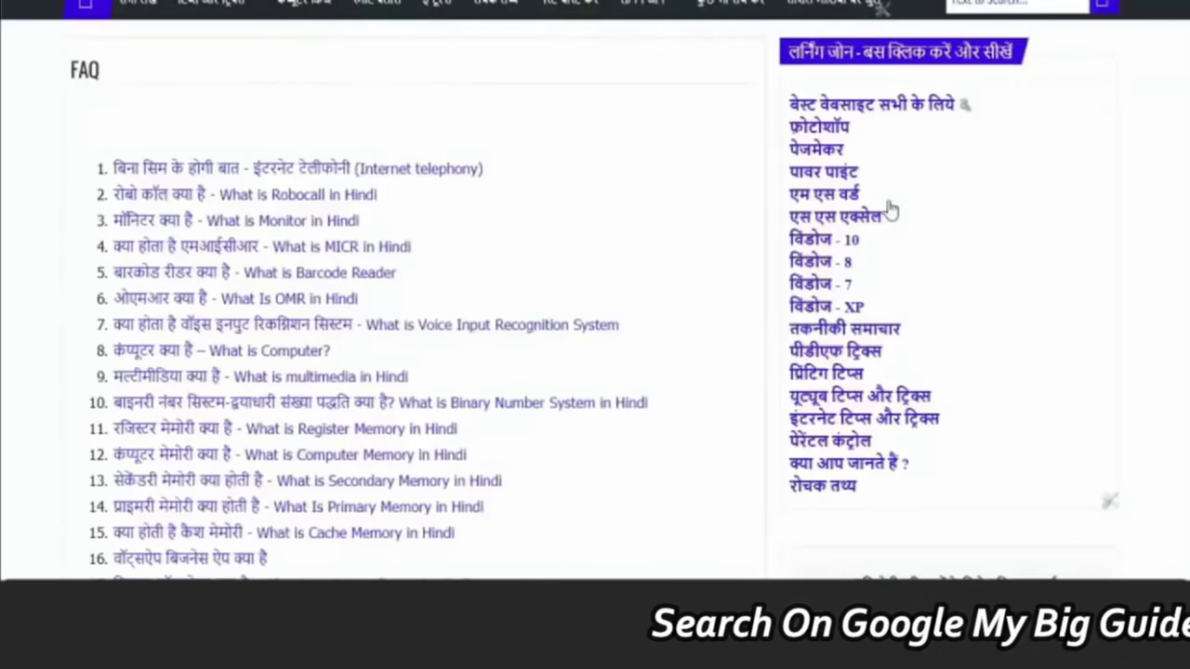
{"action": "scroll", "coordinate": [608, 359], "scroll_direction": "down", "scroll_amount": 7}
{"action": "scroll", "coordinate": [608, 359], "scroll_direction": "down", "scroll_amount": 5}
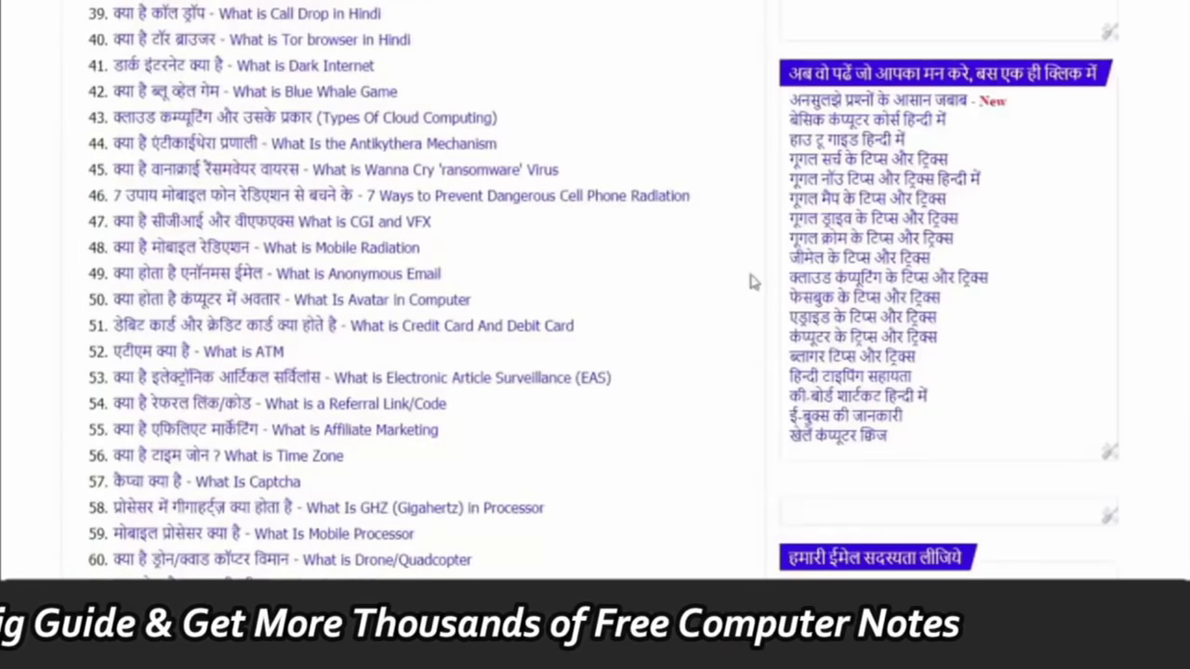
{"action": "scroll", "coordinate": [679, 306], "scroll_direction": "down", "scroll_amount": 5}
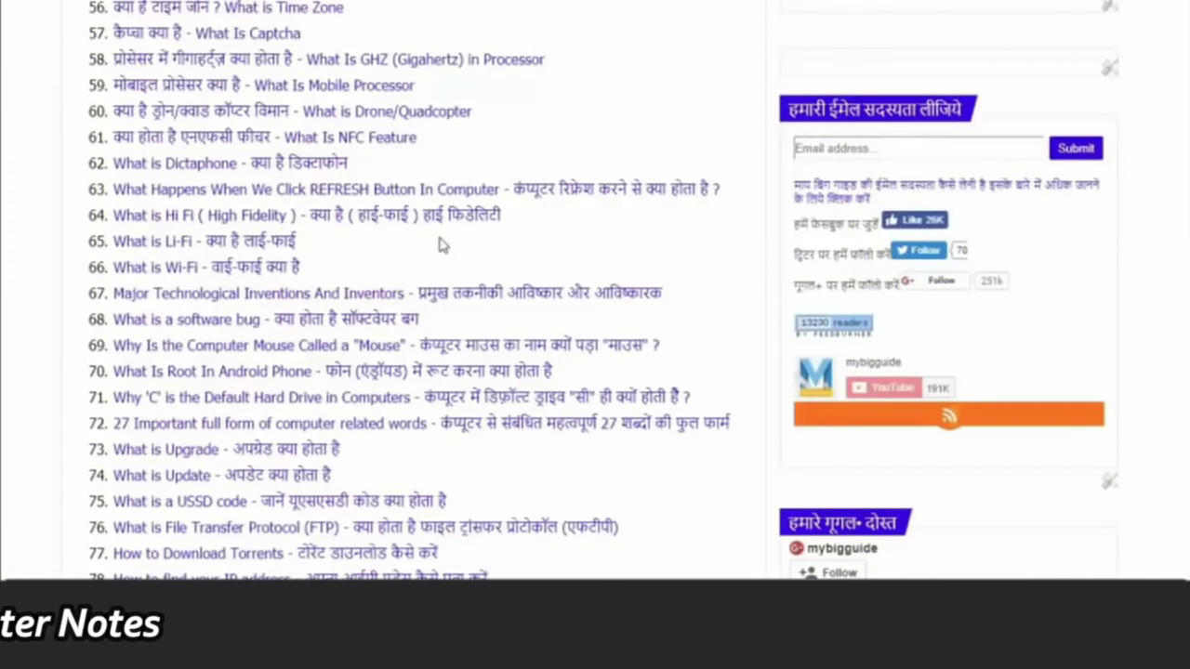
{"action": "scroll", "coordinate": [579, 406], "scroll_direction": "down", "scroll_amount": 6}
{"action": "scroll", "coordinate": [580, 407], "scroll_direction": "down", "scroll_amount": 5}
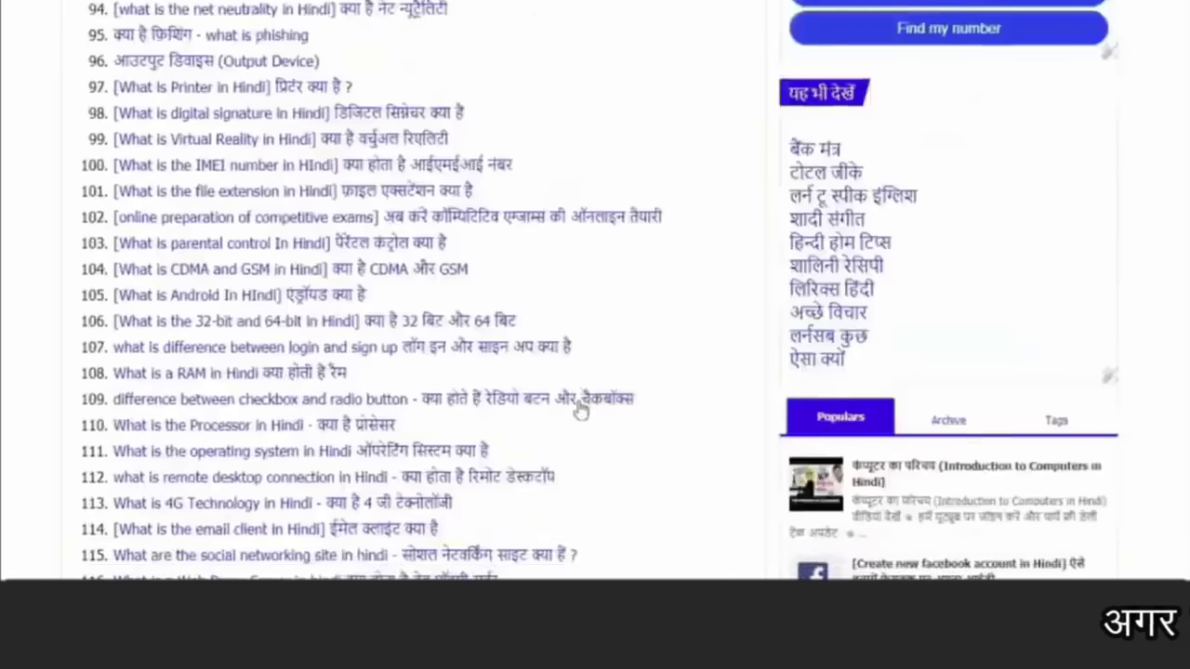
{"action": "scroll", "coordinate": [579, 406], "scroll_direction": "down", "scroll_amount": 5}
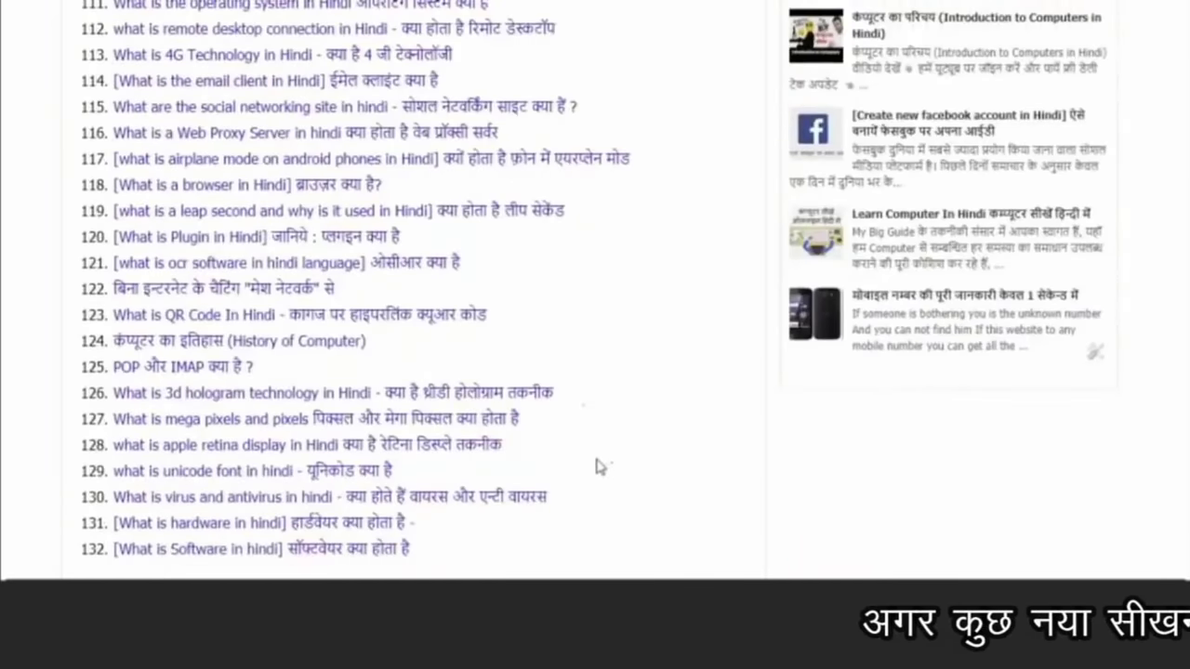
{"action": "scroll", "coordinate": [590, 418], "scroll_direction": "up", "scroll_amount": 2}
{"action": "scroll", "coordinate": [626, 454], "scroll_direction": "up", "scroll_amount": 10}
{"action": "scroll", "coordinate": [627, 455], "scroll_direction": "up", "scroll_amount": 1}
{"action": "scroll", "coordinate": [632, 458], "scroll_direction": "up", "scroll_amount": 10}
{"action": "scroll", "coordinate": [633, 459], "scroll_direction": "up", "scroll_amount": 4}
{"action": "scroll", "coordinate": [673, 456], "scroll_direction": "up", "scroll_amount": 4}
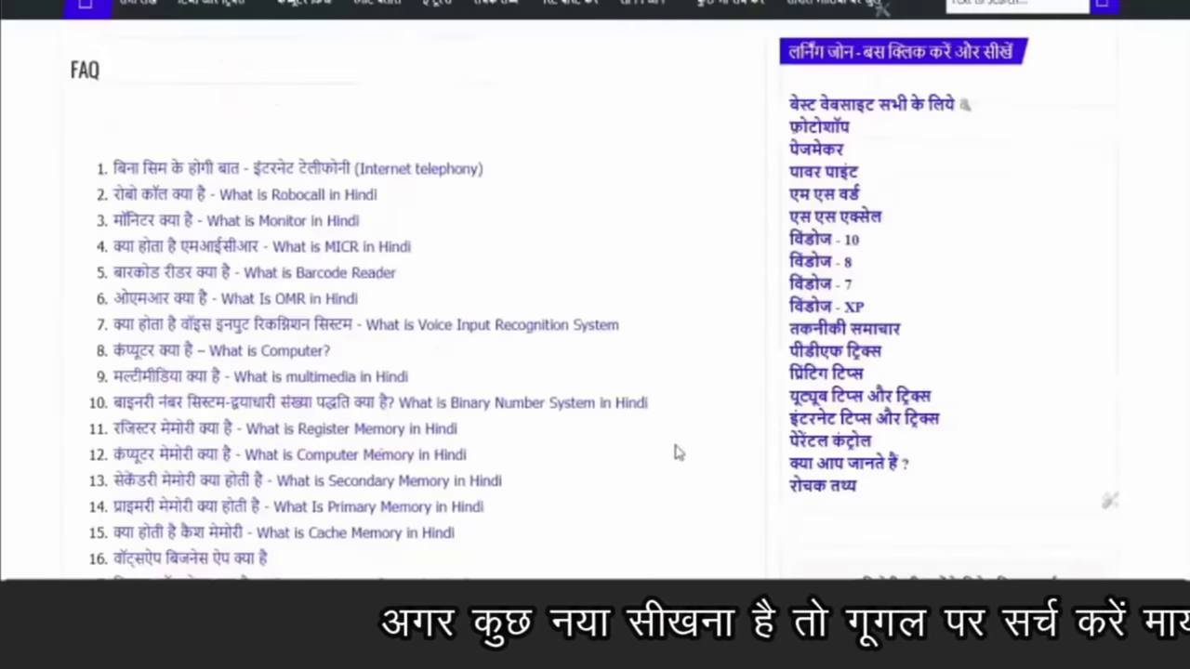